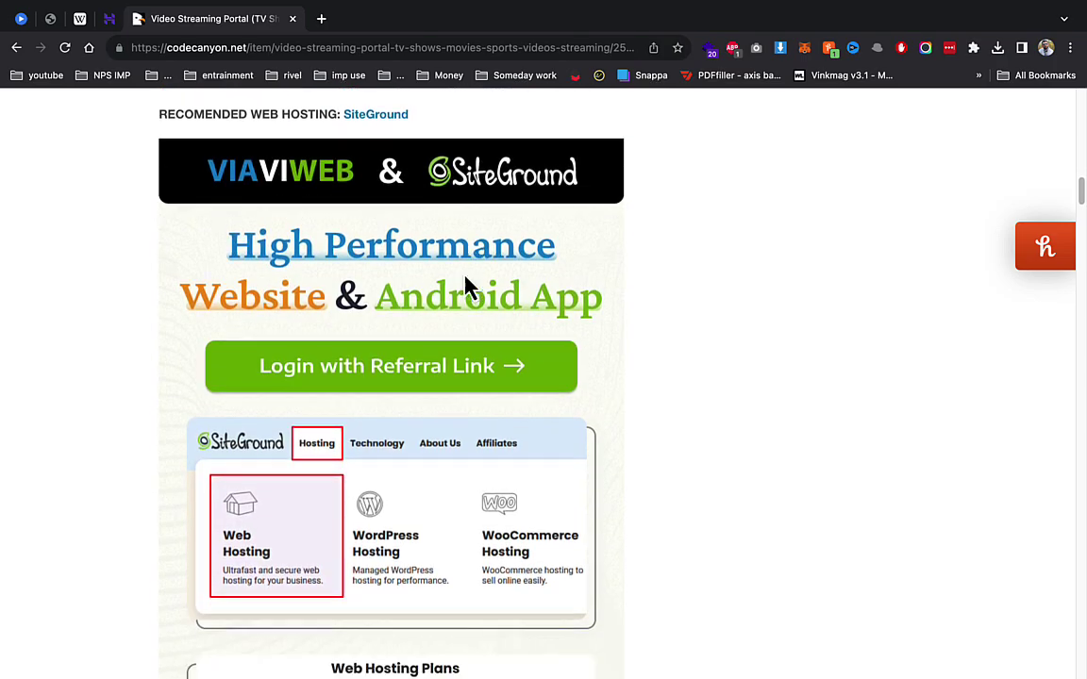
Step: Browse the CodeCanyon item's feature screenshots, then close its tab to return to hPanel
{"action": "scroll", "coordinate": [469, 285], "scroll_direction": "down", "scroll_amount": 10}
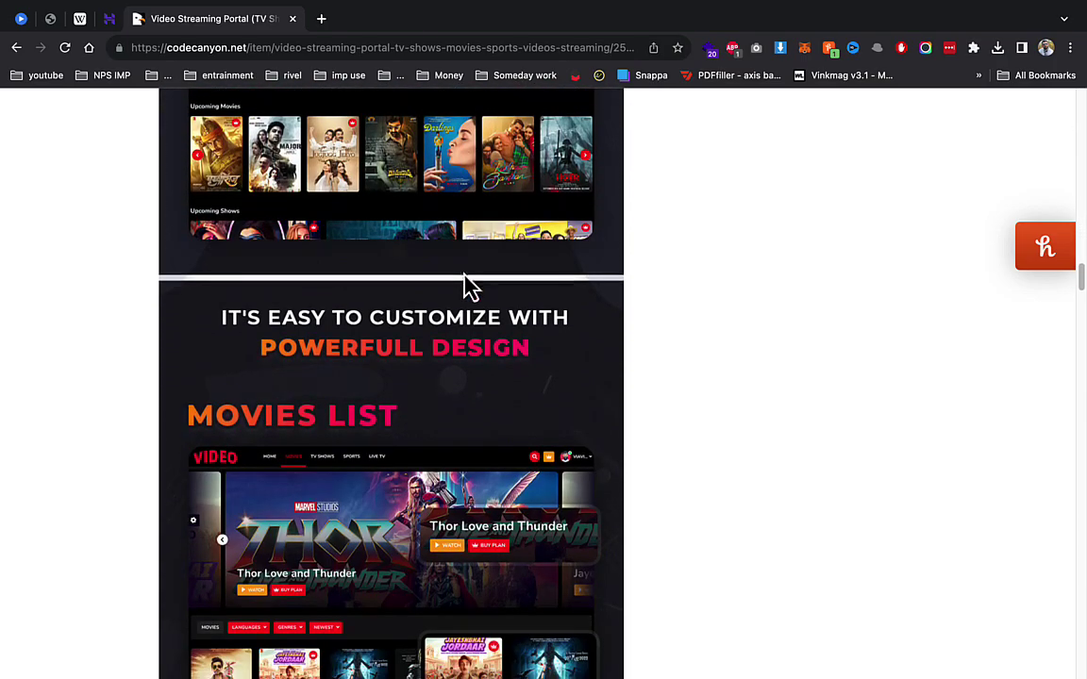
{"action": "scroll", "coordinate": [379, 279], "scroll_direction": "down", "scroll_amount": 12}
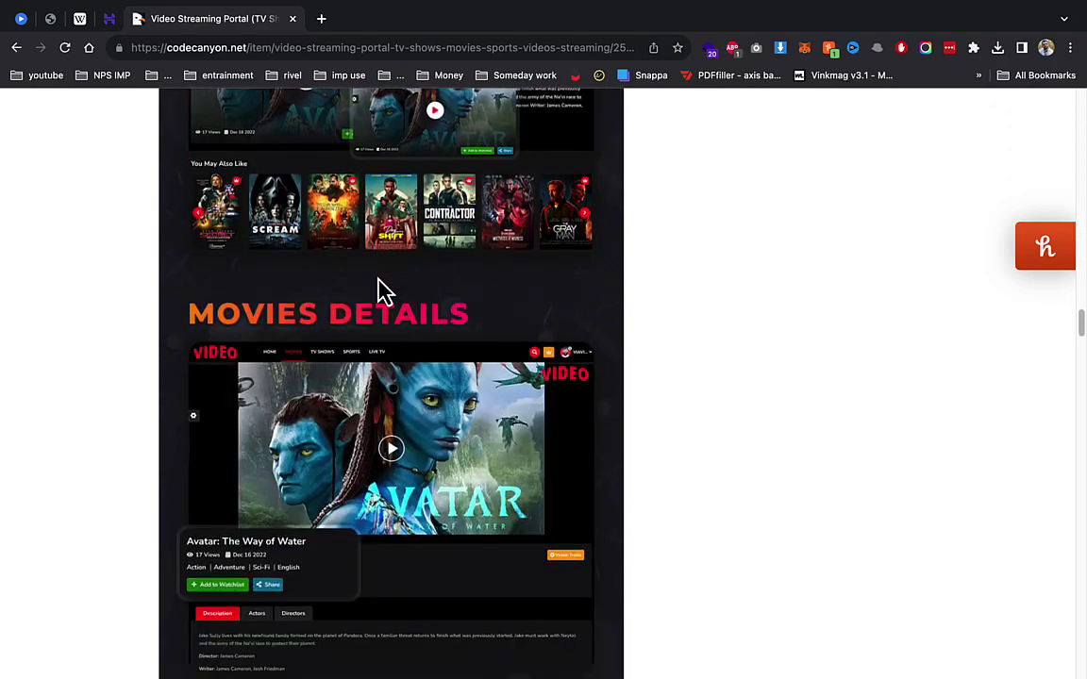
{"action": "scroll", "coordinate": [325, 213], "scroll_direction": "down", "scroll_amount": 12}
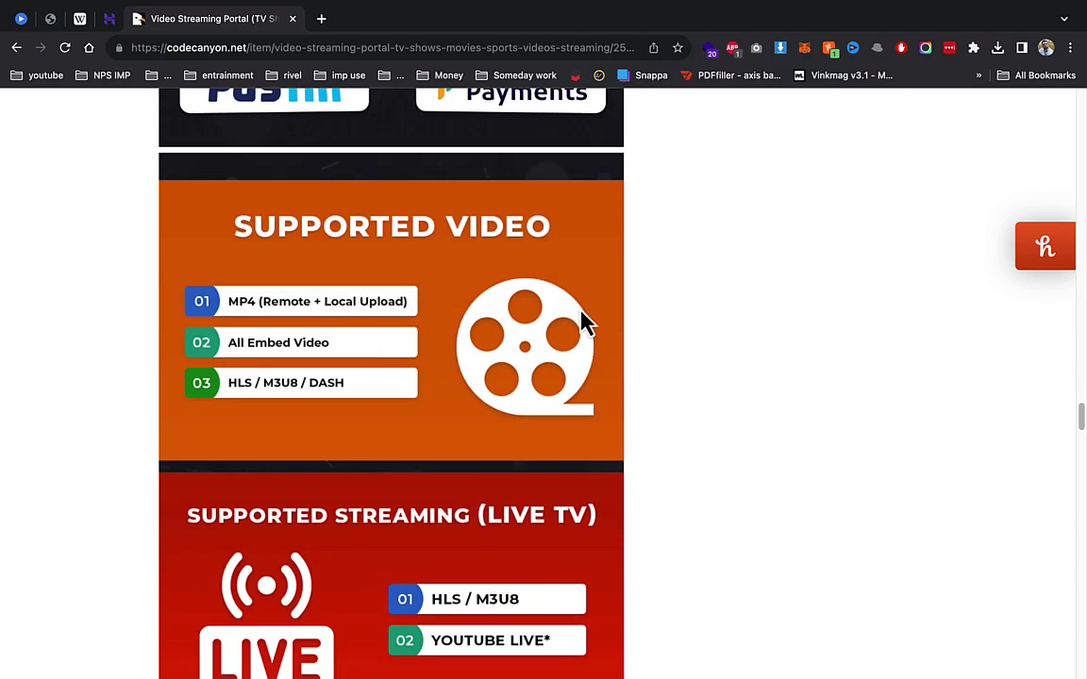
{"action": "scroll", "coordinate": [583, 321], "scroll_direction": "down", "scroll_amount": 3}
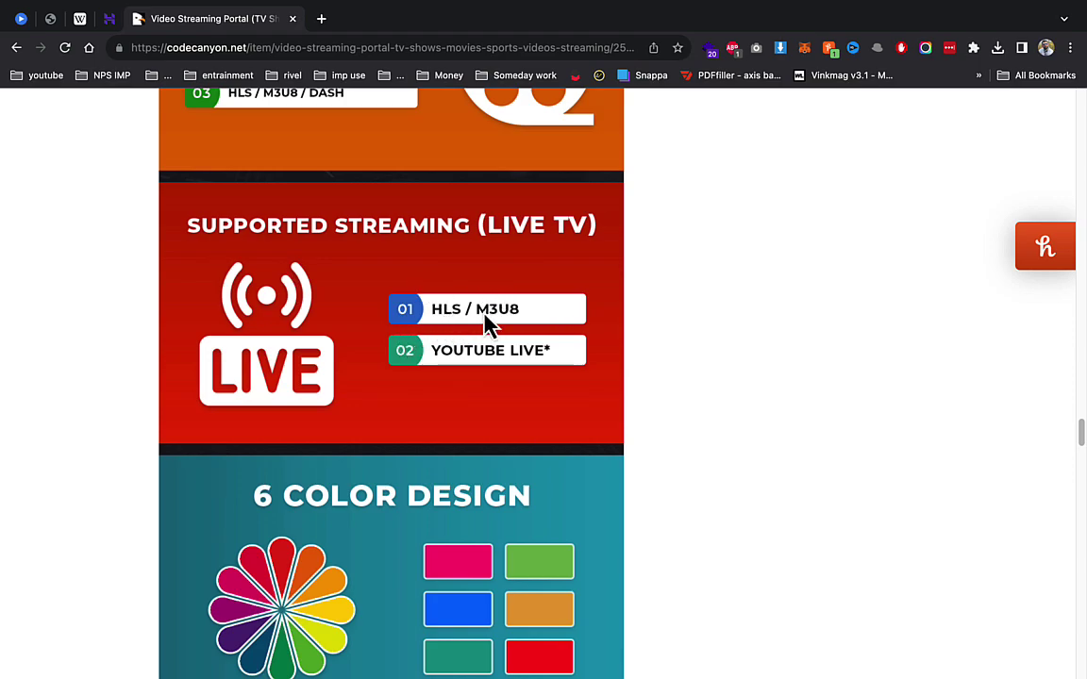
{"action": "scroll", "coordinate": [484, 321], "scroll_direction": "down", "scroll_amount": 4}
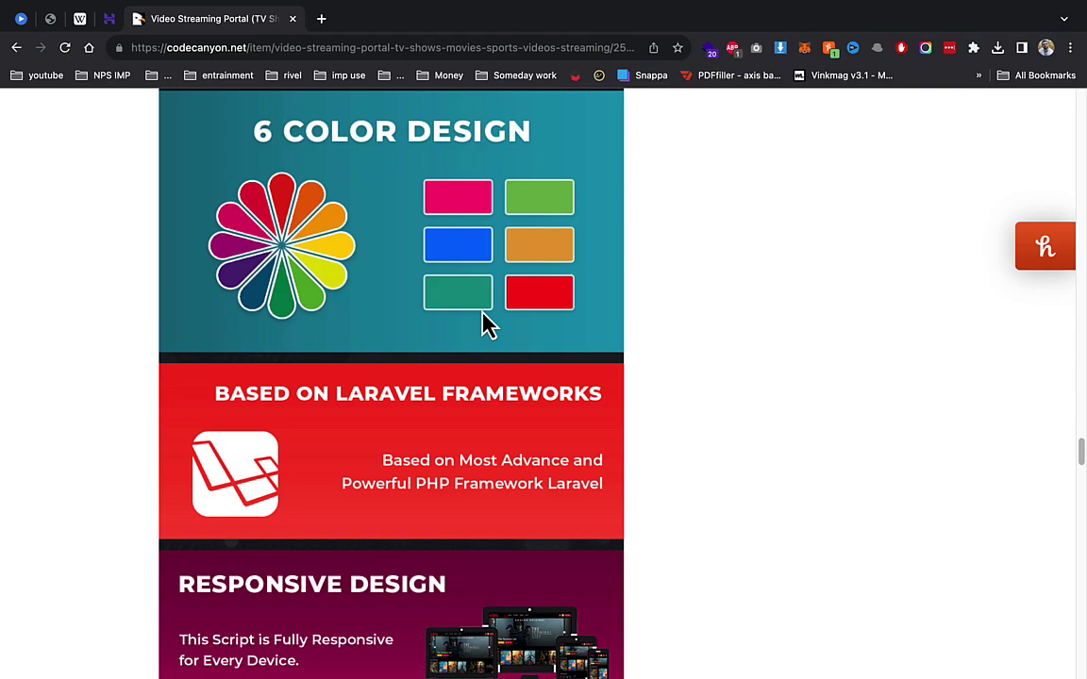
{"action": "left_click", "coordinate": [293, 19]}
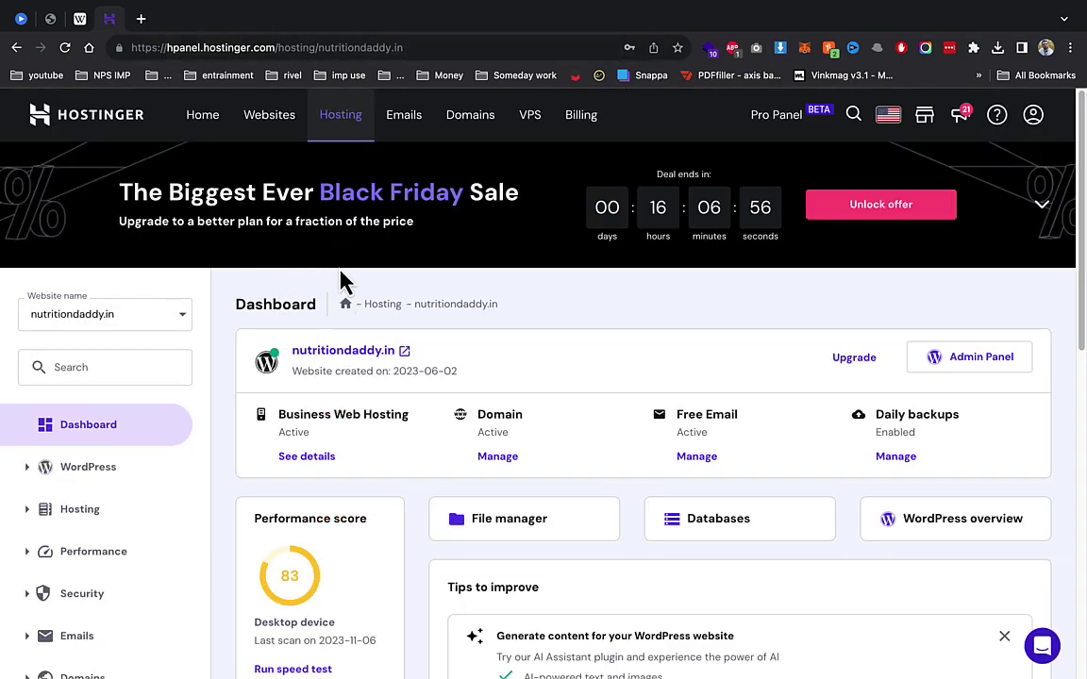
Step: Open the File Manager in a new tab and go to Databases > Management
{"action": "scroll", "coordinate": [373, 359], "scroll_direction": "down", "scroll_amount": 5}
{"action": "scroll", "coordinate": [373, 349], "scroll_direction": "up", "scroll_amount": 3}
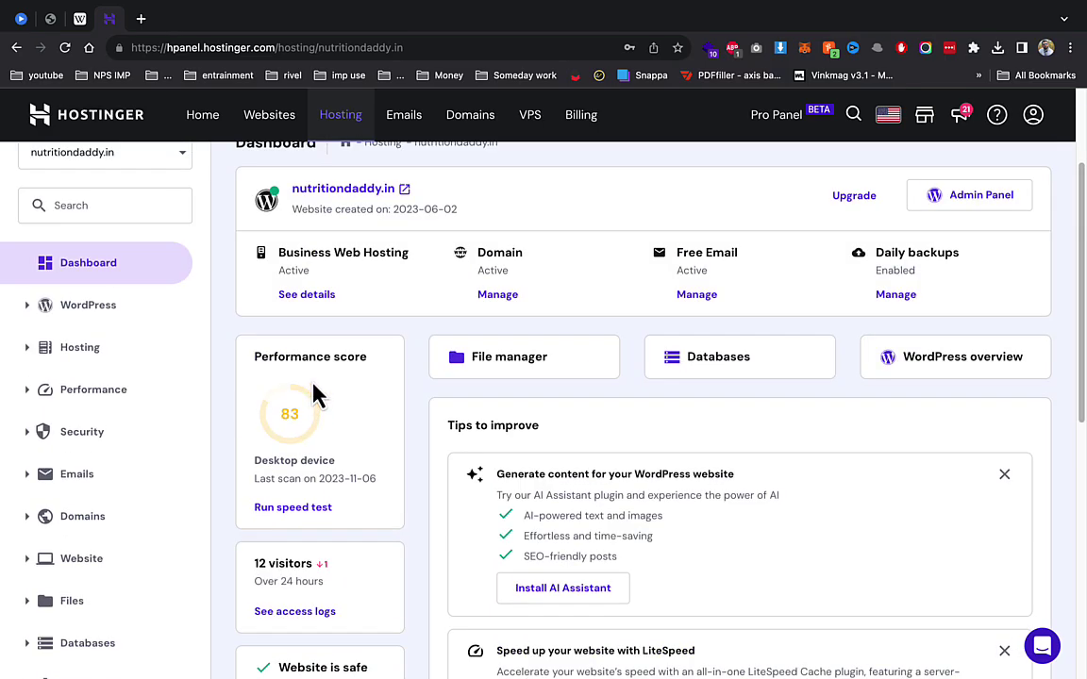
{"action": "right_click", "coordinate": [497, 366]}
{"action": "left_click", "coordinate": [469, 362]}
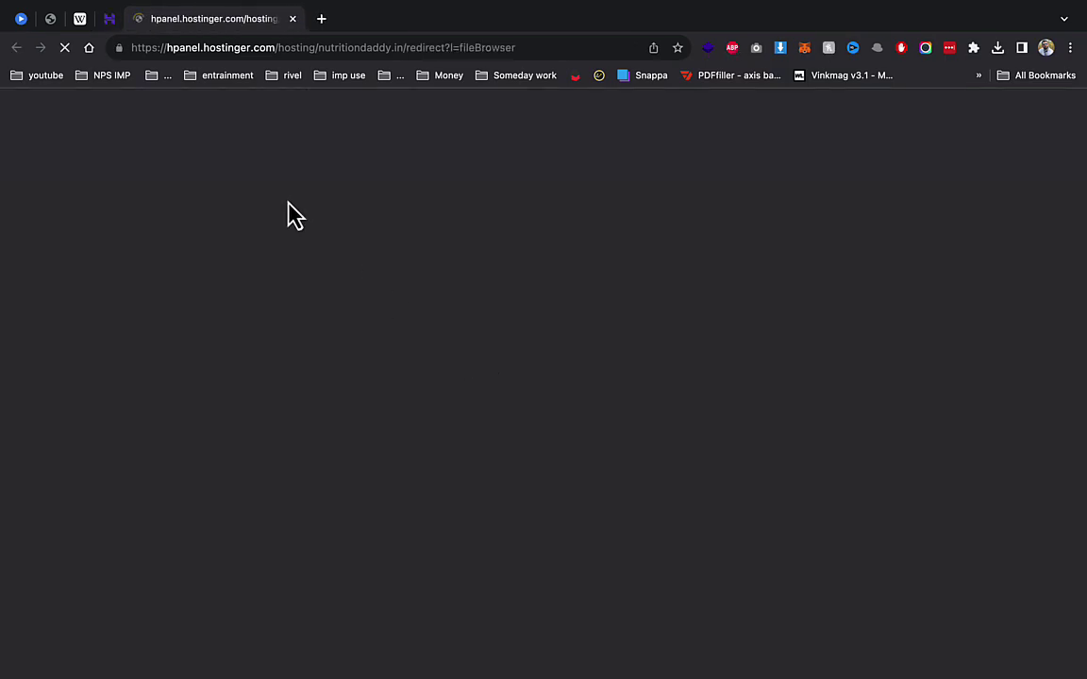
{"action": "left_click", "coordinate": [108, 21]}
{"action": "scroll", "coordinate": [165, 457], "scroll_direction": "down", "scroll_amount": 5}
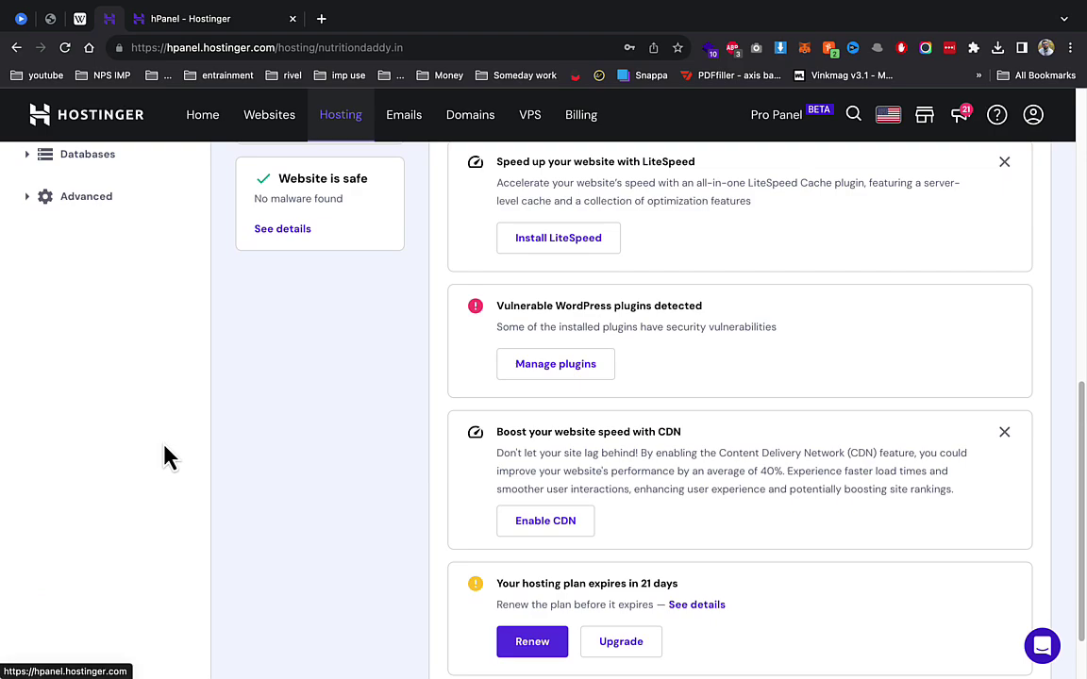
{"action": "left_click", "coordinate": [107, 166]}
{"action": "left_click", "coordinate": [109, 185]}
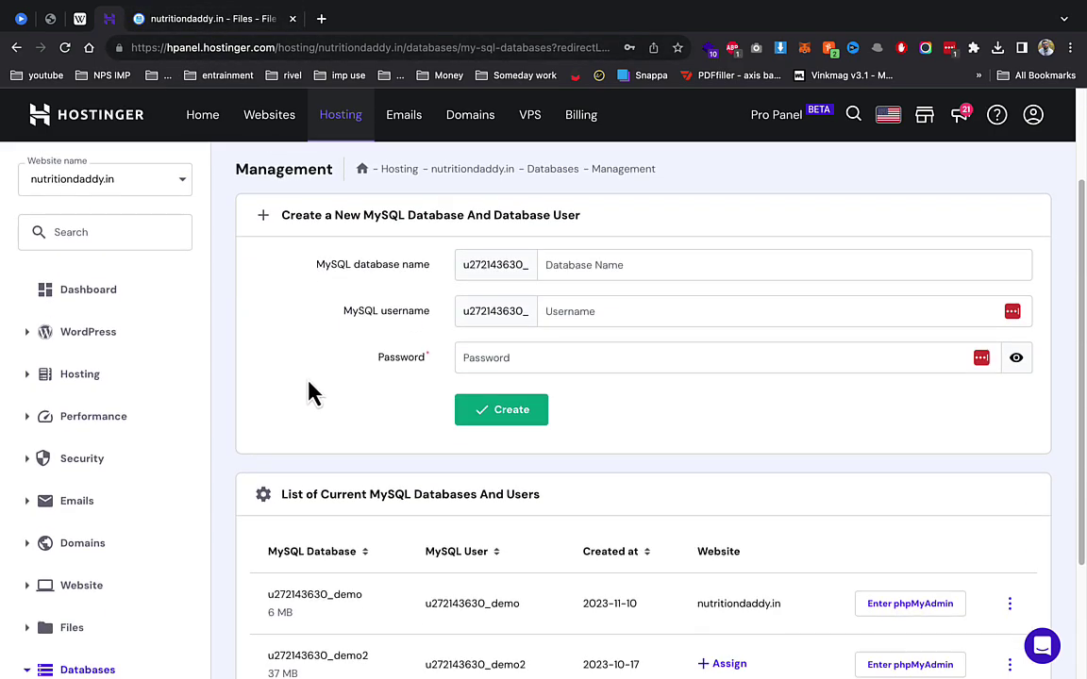
Step: Start uploading Archive.zip into public_html/demo, then return to the hosting panel
{"action": "left_click", "coordinate": [247, 21]}
{"action": "double_click", "coordinate": [278, 285]}
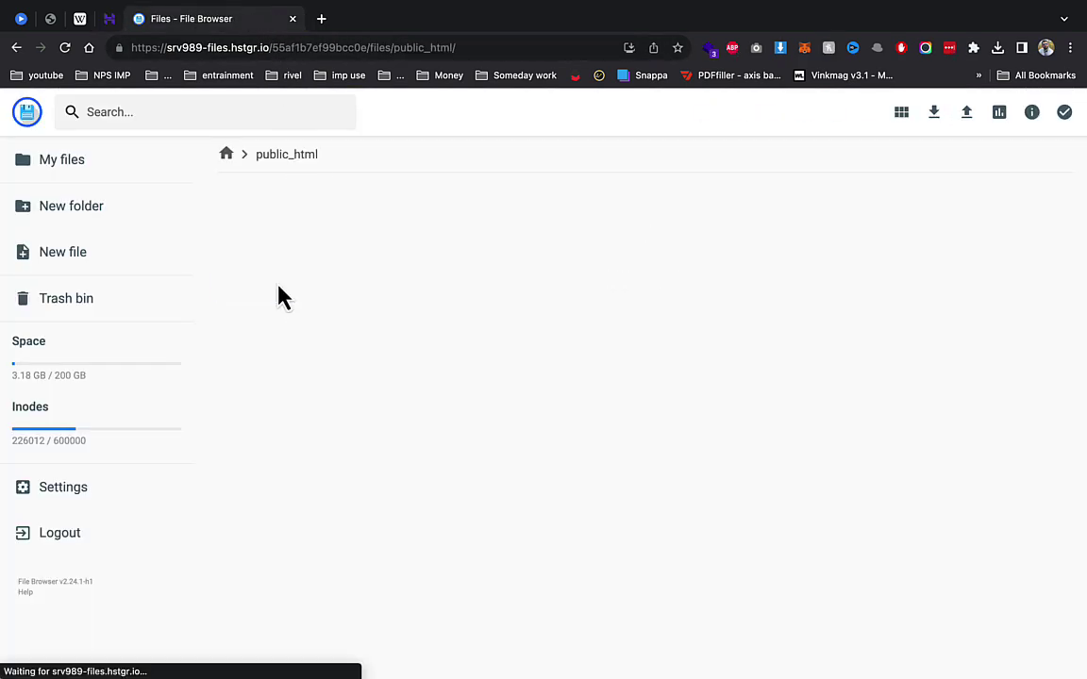
{"action": "double_click", "coordinate": [273, 289]}
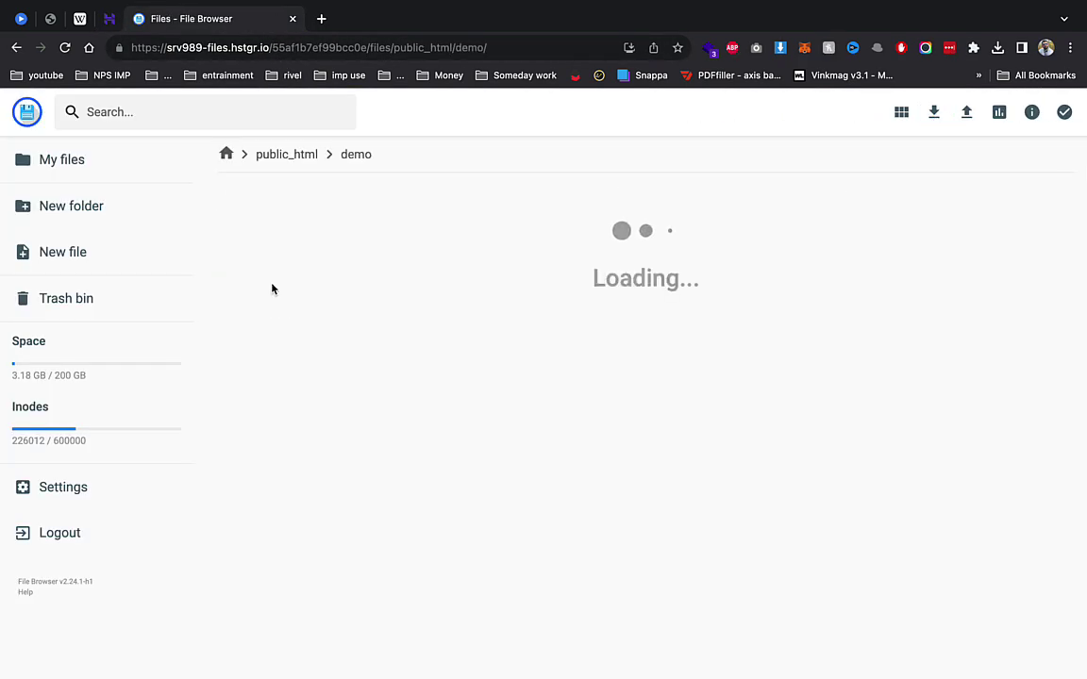
{"action": "left_click", "coordinate": [976, 114]}
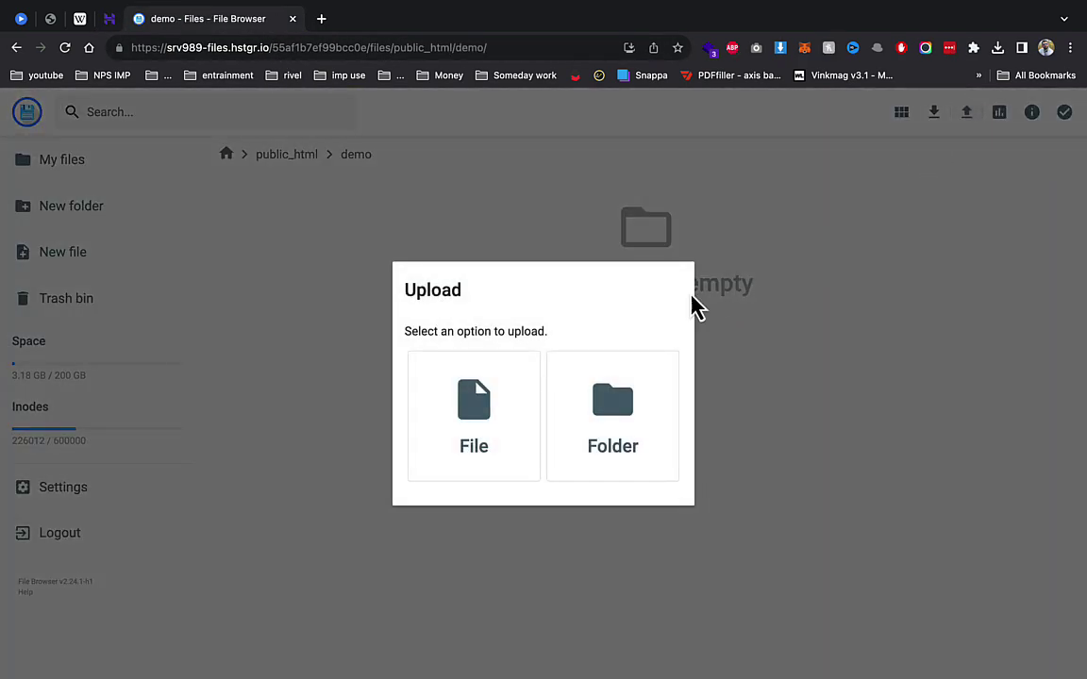
{"action": "left_click", "coordinate": [462, 353]}
{"action": "double_click", "coordinate": [275, 264]}
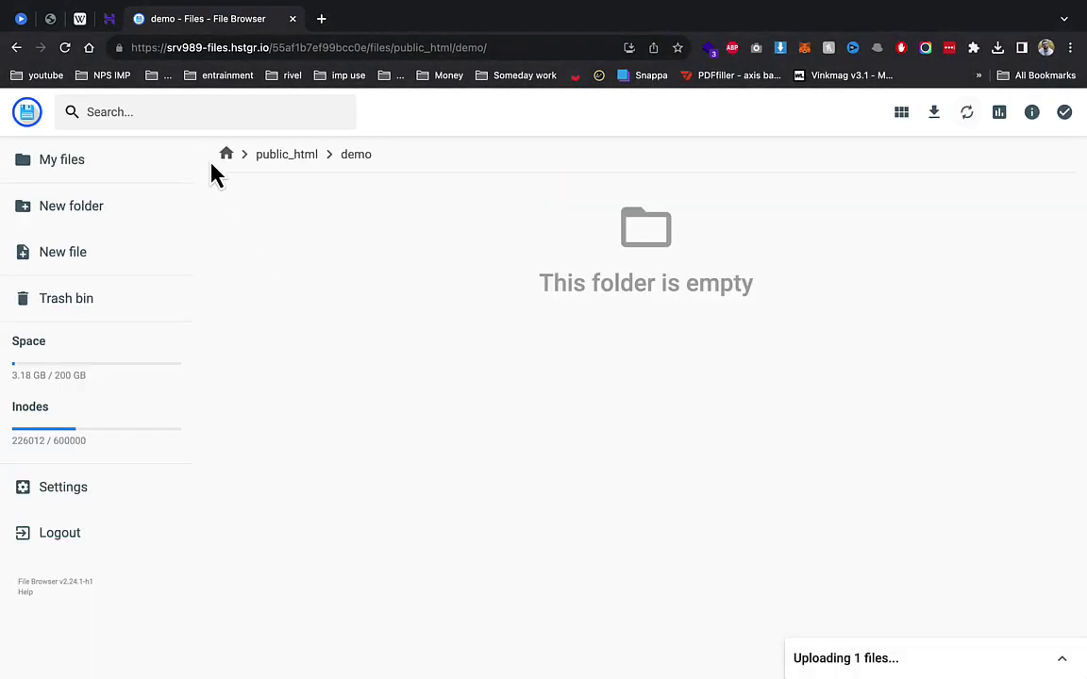
{"action": "left_click", "coordinate": [110, 18]}
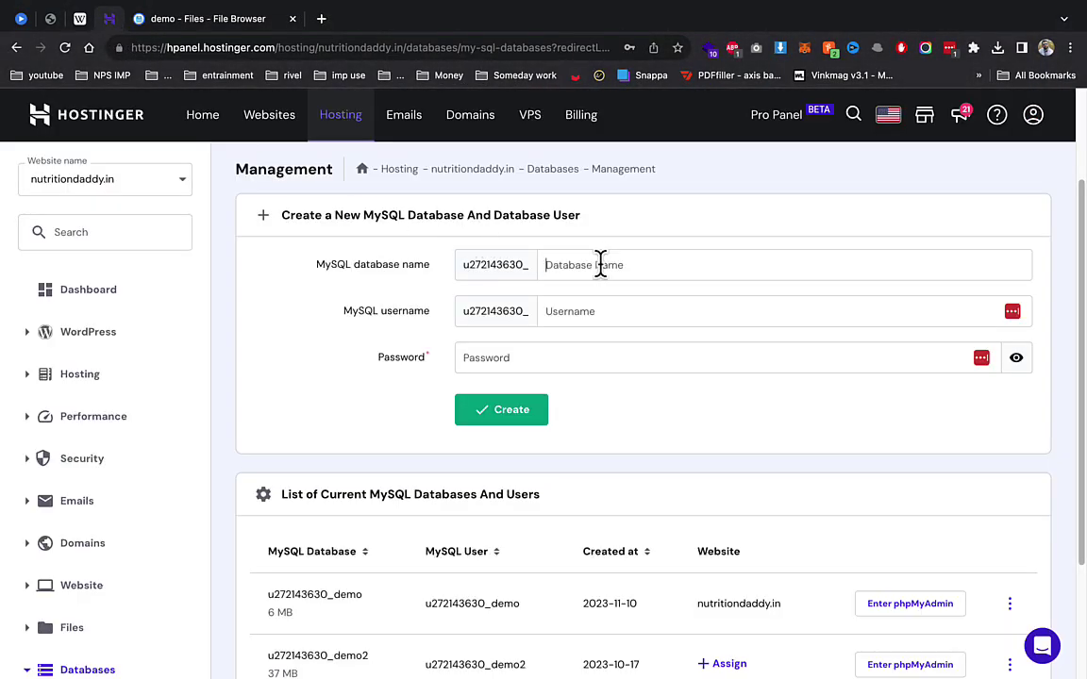
Step: Create a MySQL database and user both named demo1 with a password
{"action": "type", "text": "demo1"}
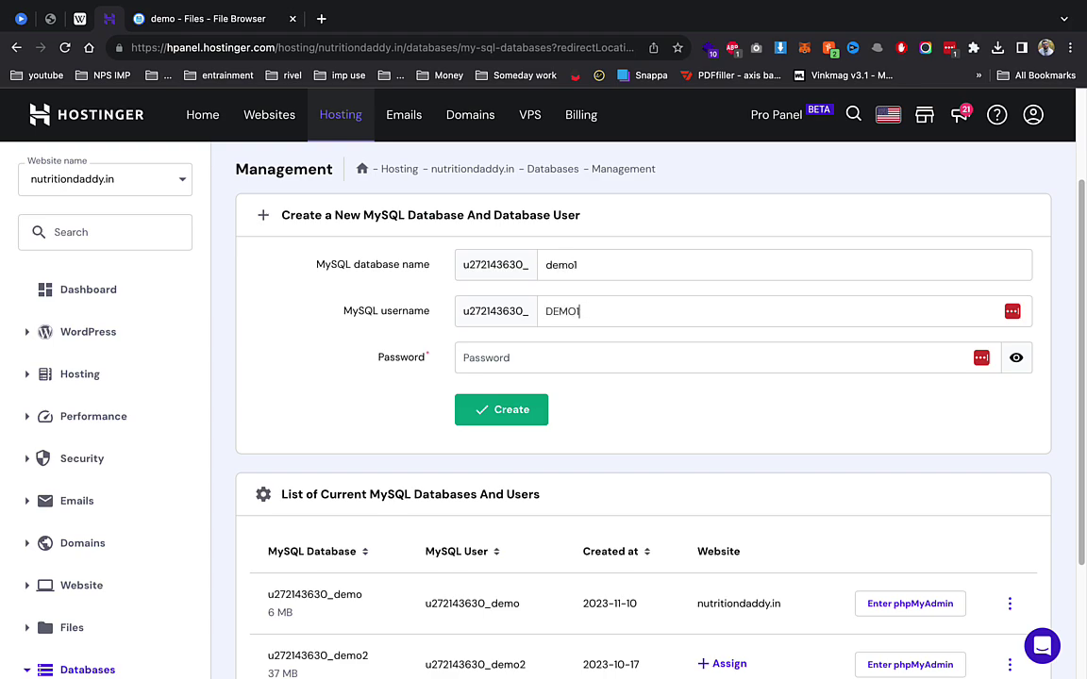
{"action": "key", "text": "BackSpace"}
{"action": "key", "text": "BackSpace"}
{"action": "key", "text": "BackSpace"}
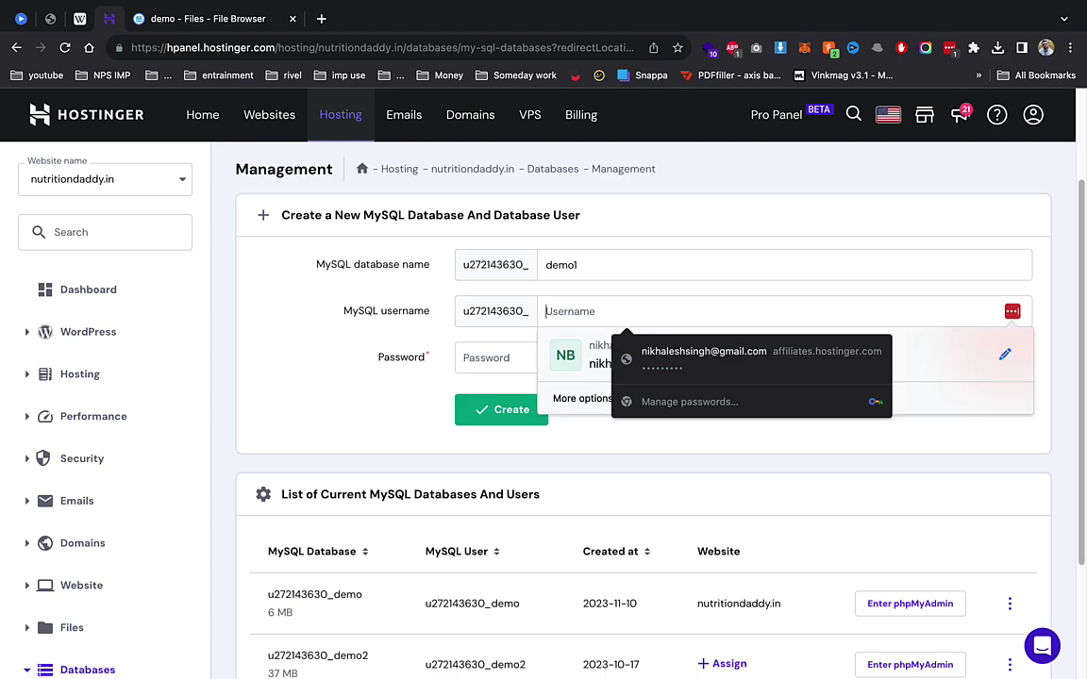
{"action": "type", "text": "DE"}
{"action": "key", "text": "BackSpace"}
{"action": "key", "text": "BackSpace"}
{"action": "type", "text": "de"}
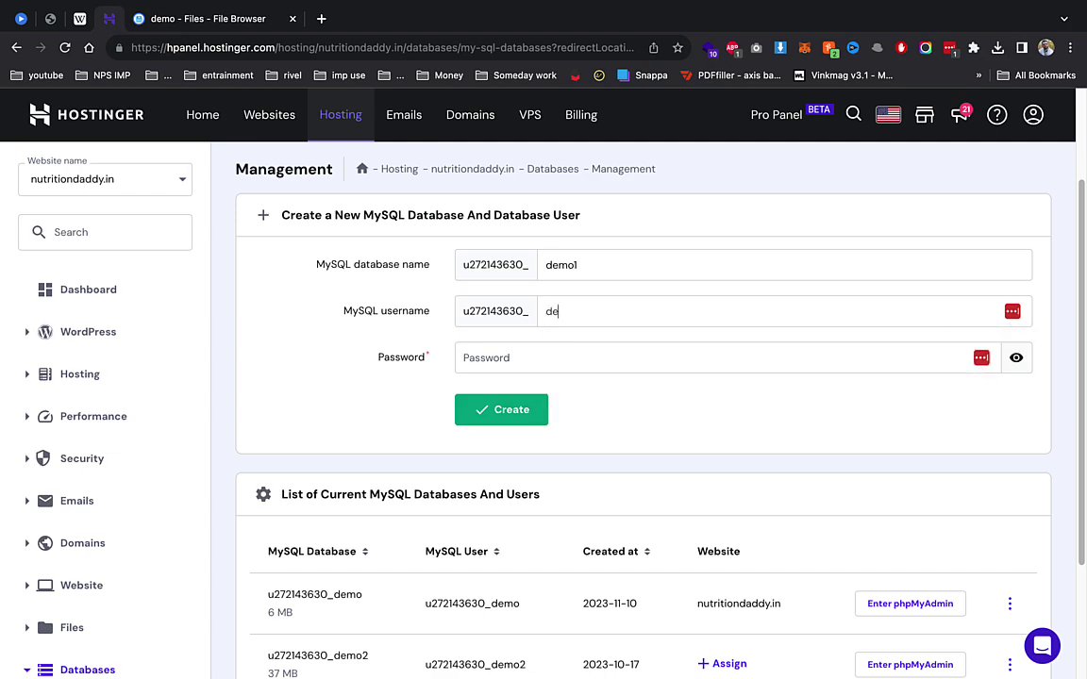
{"action": "type", "text": "mo1"}
{"action": "key", "text": "Tab"}
{"action": "type", "text": "abc"}
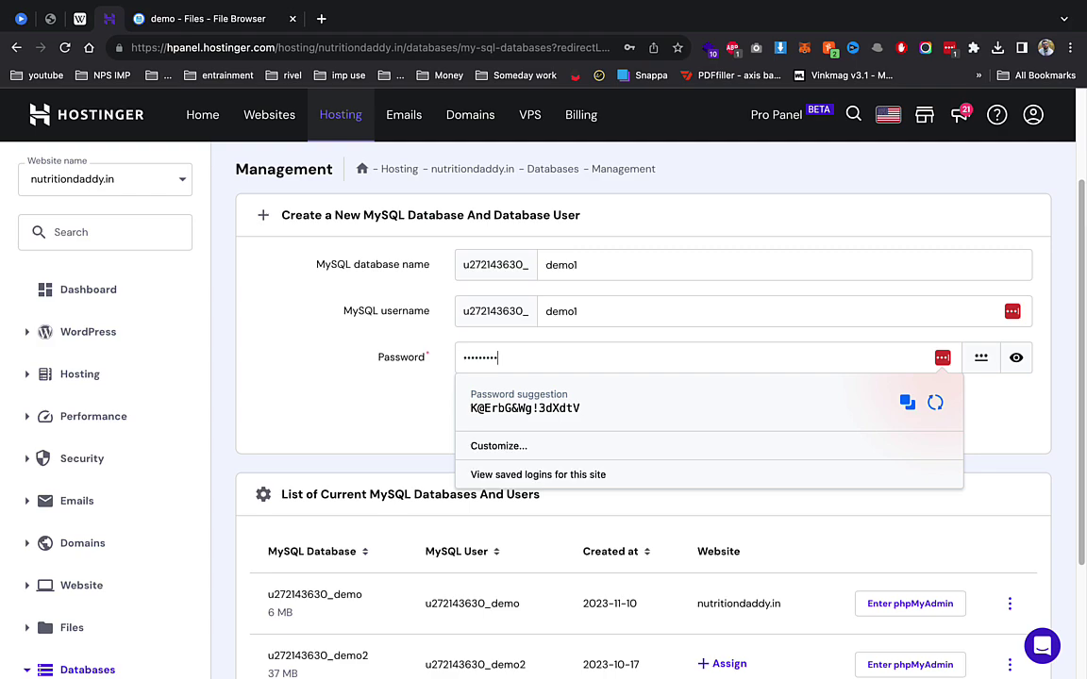
{"action": "left_click", "coordinate": [1017, 358]}
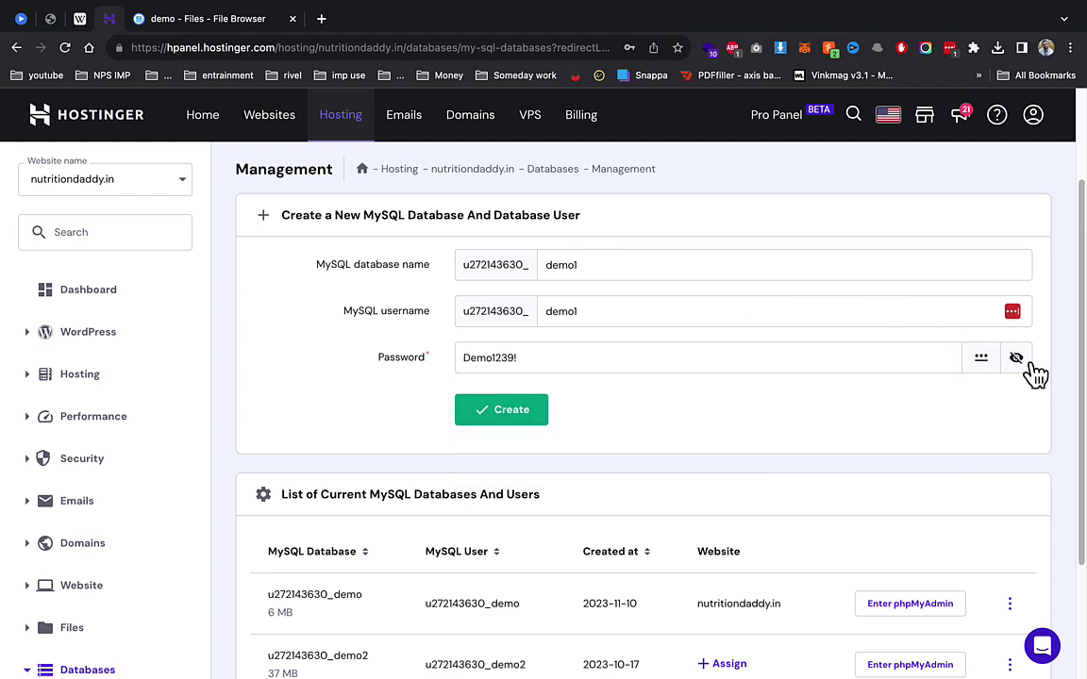
{"action": "left_click", "coordinate": [532, 416]}
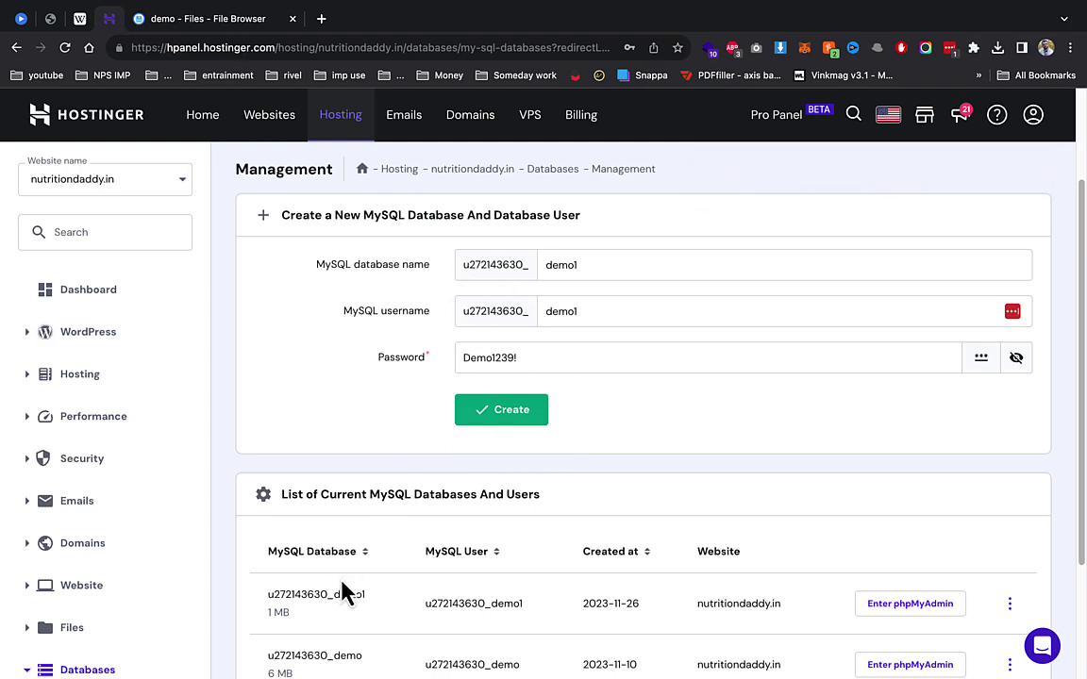
{"action": "left_click", "coordinate": [247, 29]}
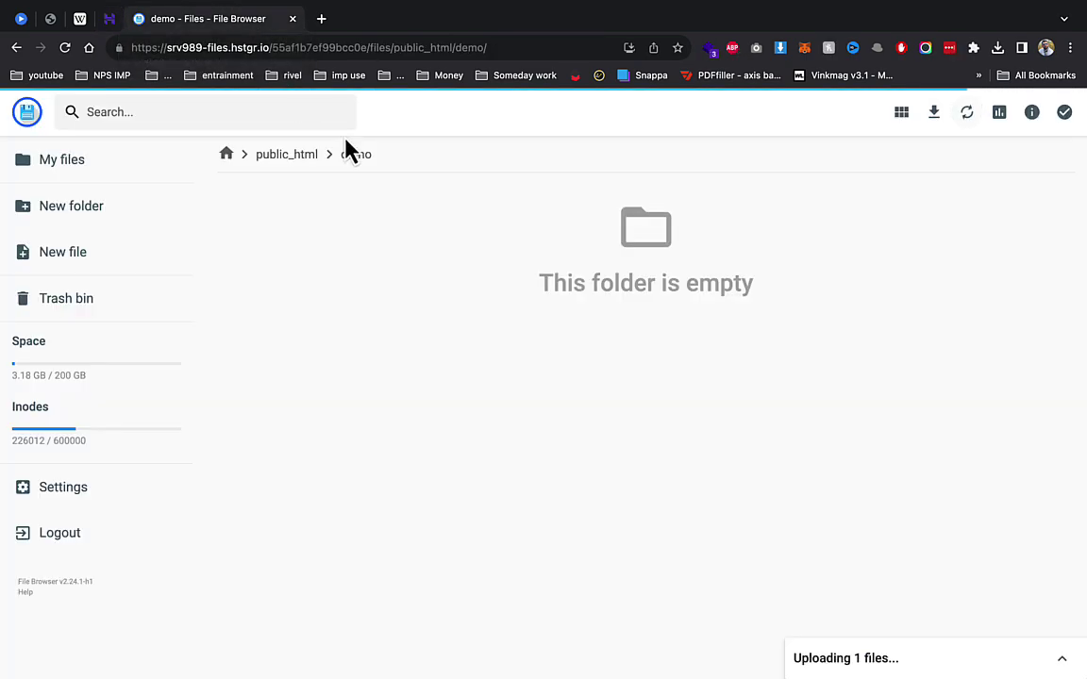
Step: Confirm Archive.zip finished uploading and extract it into the parent folder
{"action": "left_click", "coordinate": [1062, 659]}
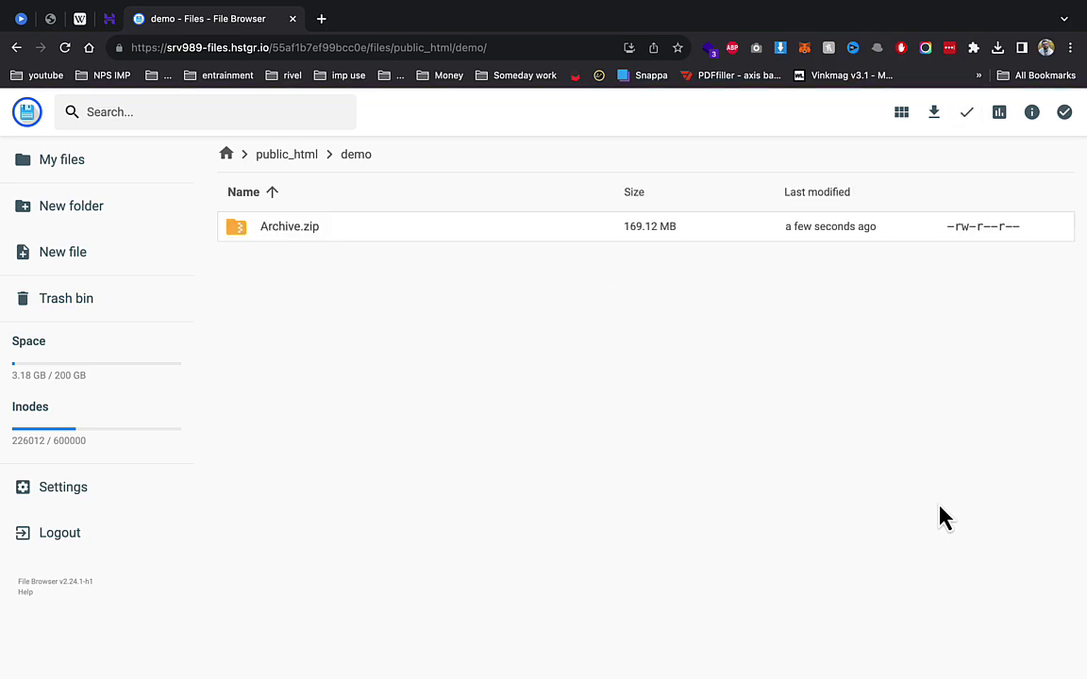
{"action": "right_click", "coordinate": [330, 233]}
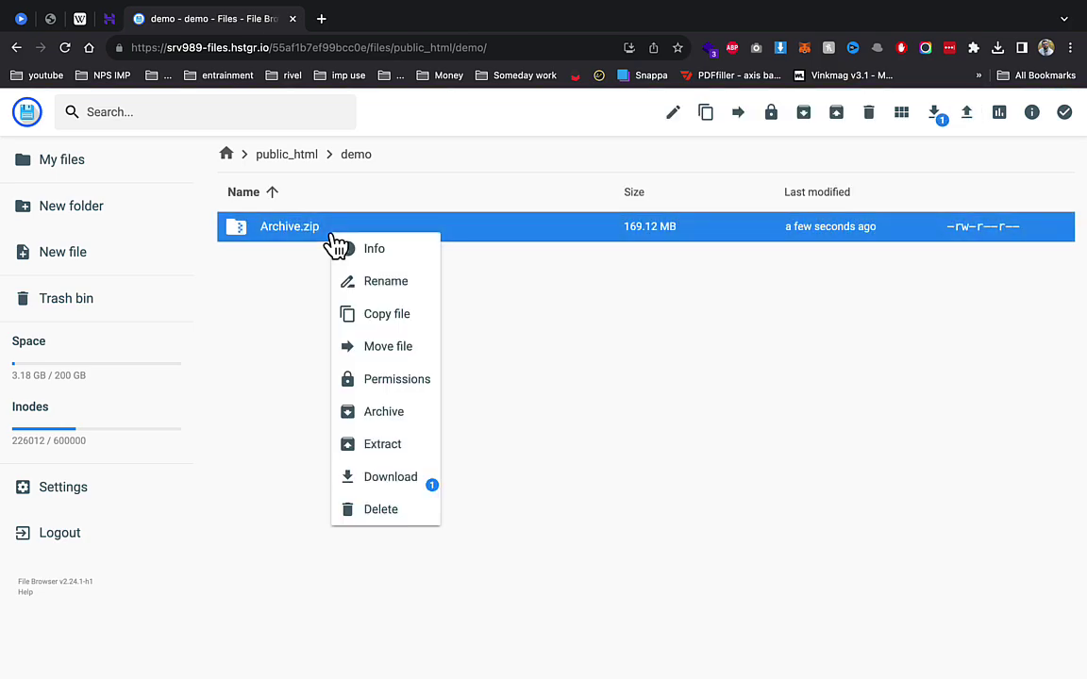
{"action": "left_click", "coordinate": [418, 447]}
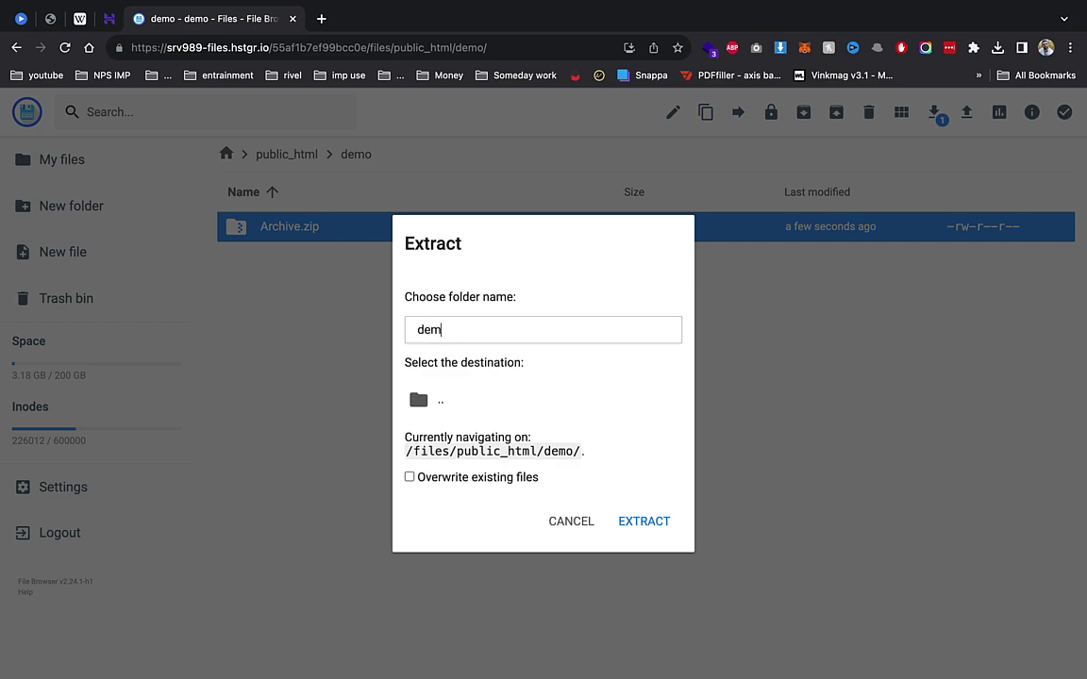
{"action": "left_click", "coordinate": [476, 405]}
{"action": "left_click", "coordinate": [635, 522]}
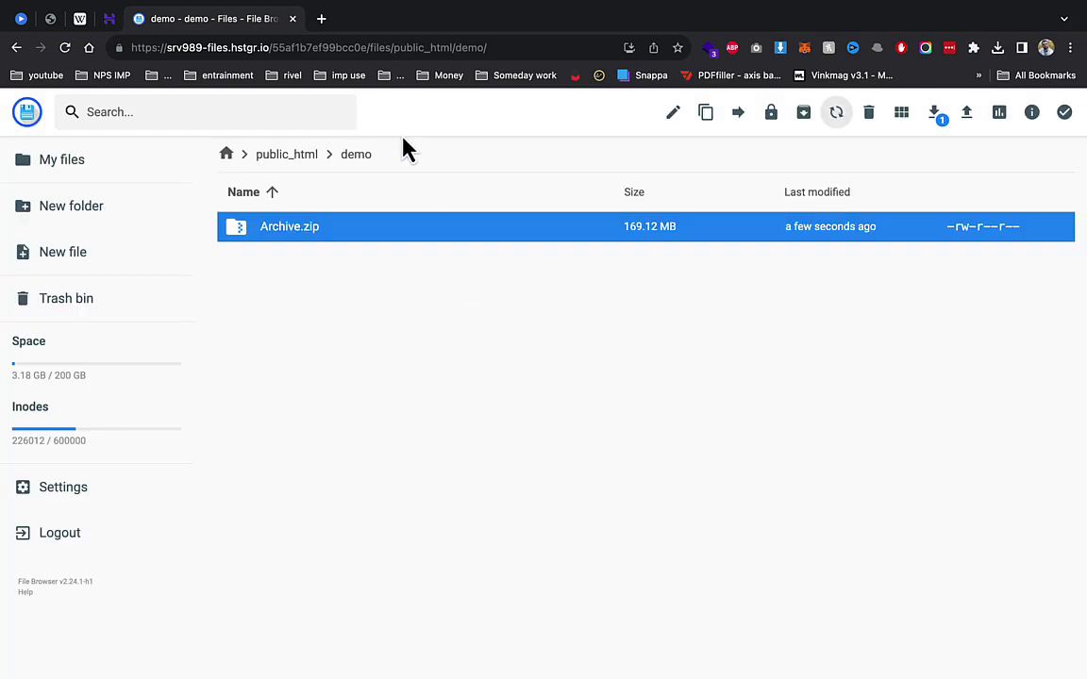
Step: Load demo.nutritiondaddy.in in a new tab and close the leftover demo Files tab
{"action": "left_click", "coordinate": [323, 23]}
{"action": "type", "text": "demo.nutritiondaddy.in"}
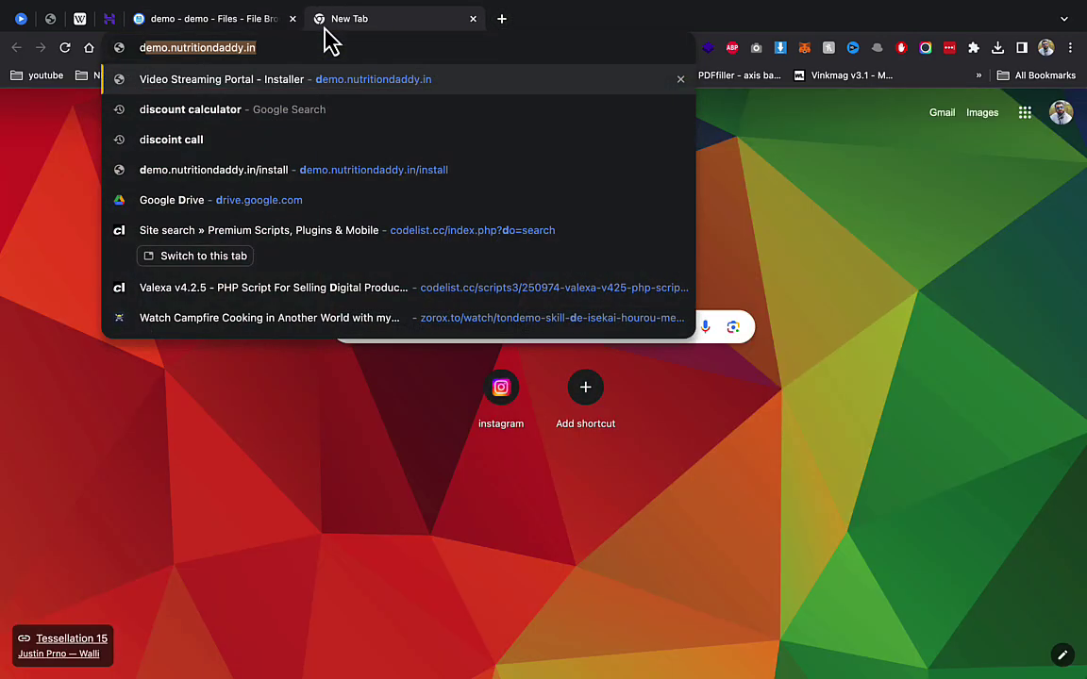
{"action": "key", "text": "Return"}
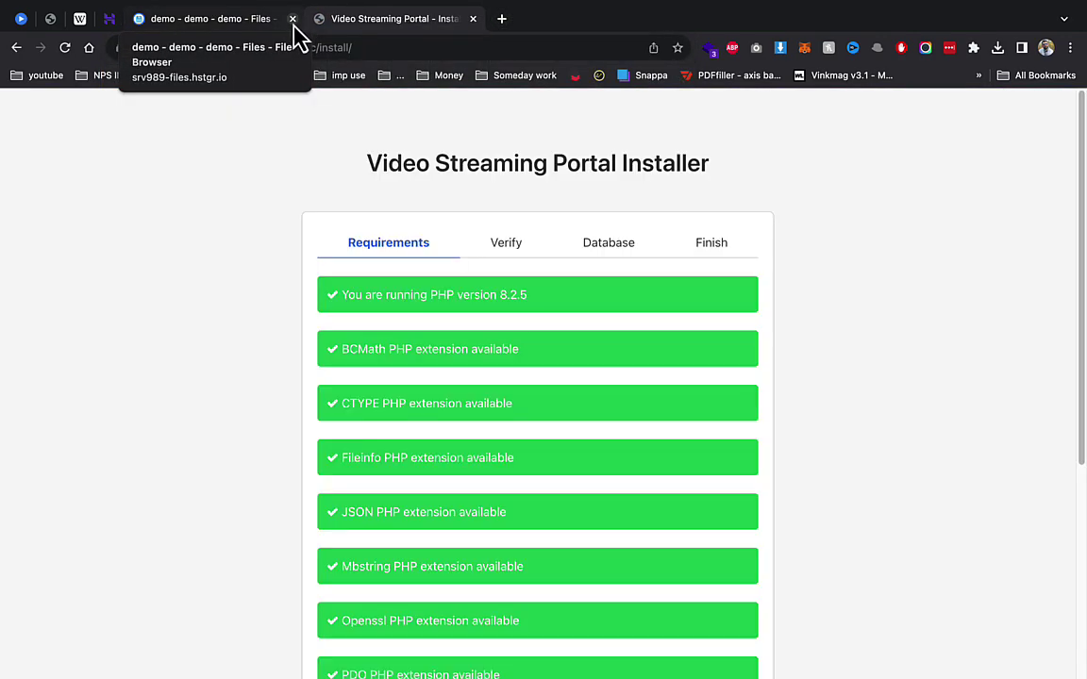
{"action": "left_click", "coordinate": [292, 23]}
Step: Review the installer's server requirements and continue to license verification
{"action": "scroll", "coordinate": [638, 473], "scroll_direction": "down", "scroll_amount": 5}
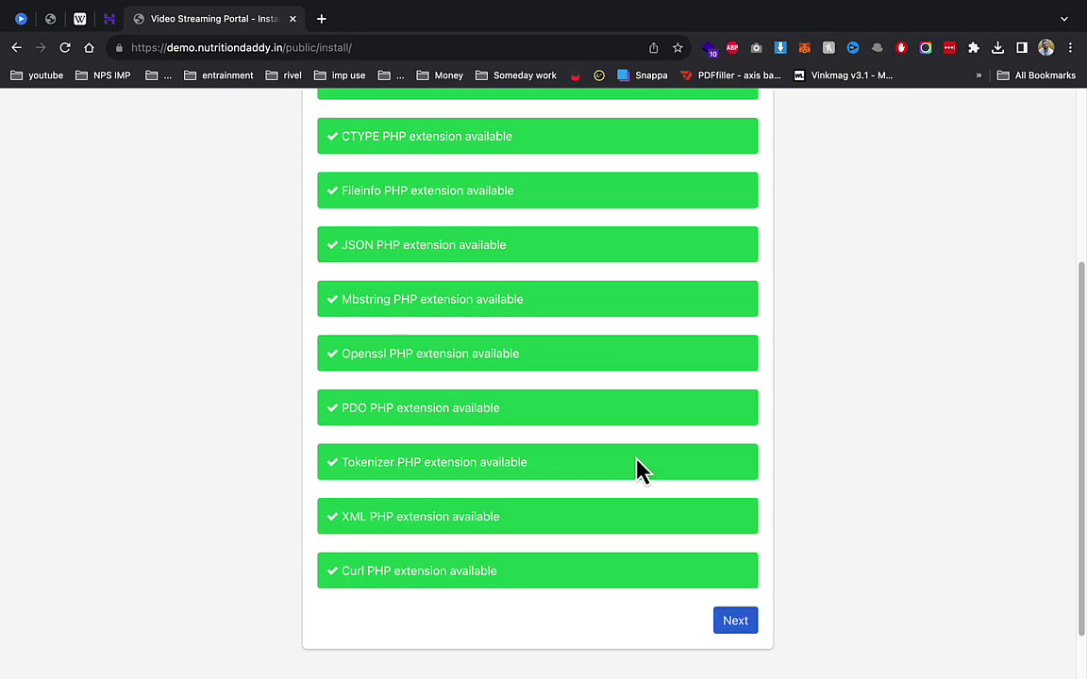
{"action": "scroll", "coordinate": [660, 420], "scroll_direction": "up", "scroll_amount": 3}
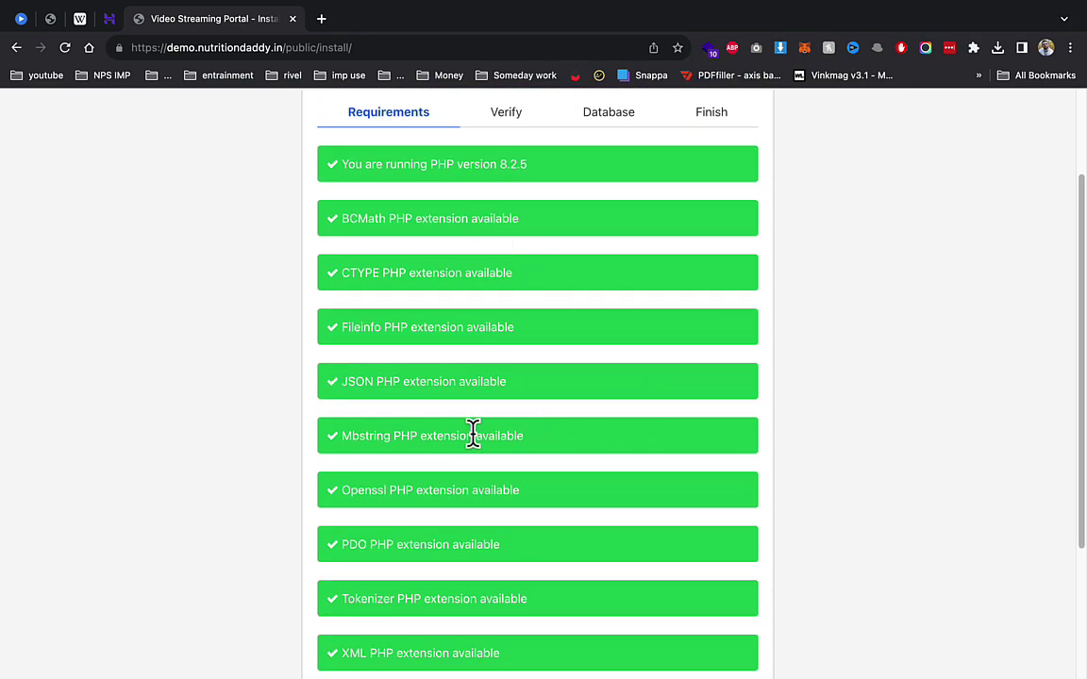
{"action": "scroll", "coordinate": [487, 406], "scroll_direction": "down", "scroll_amount": 3}
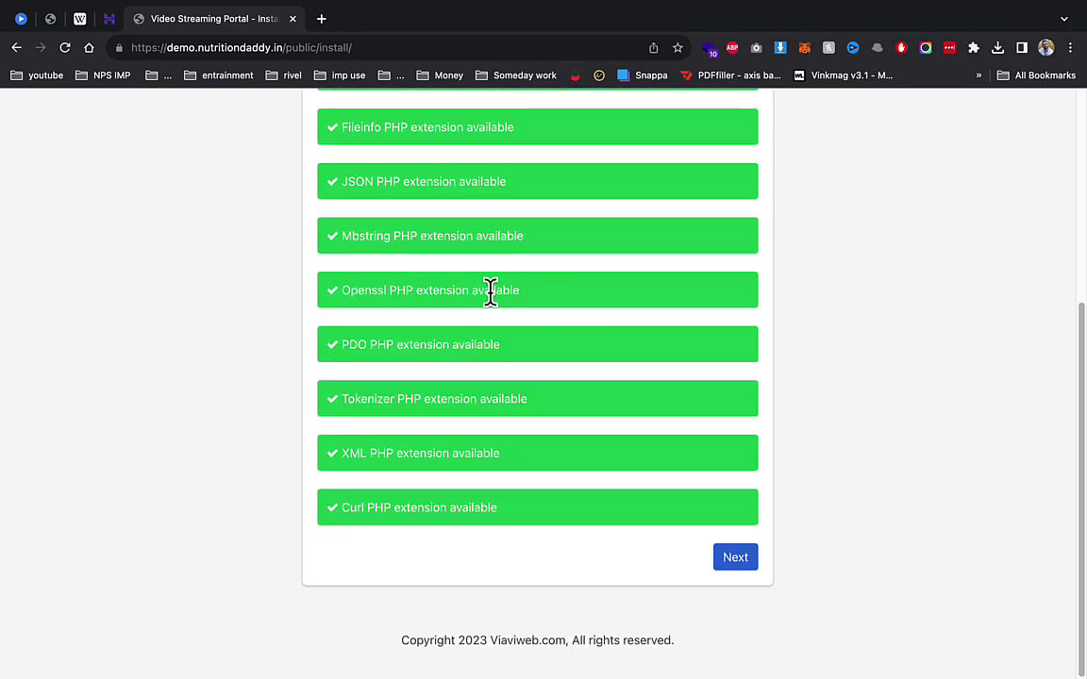
{"action": "scroll", "coordinate": [500, 293], "scroll_direction": "up", "scroll_amount": 4}
{"action": "scroll", "coordinate": [444, 349], "scroll_direction": "down", "scroll_amount": 3}
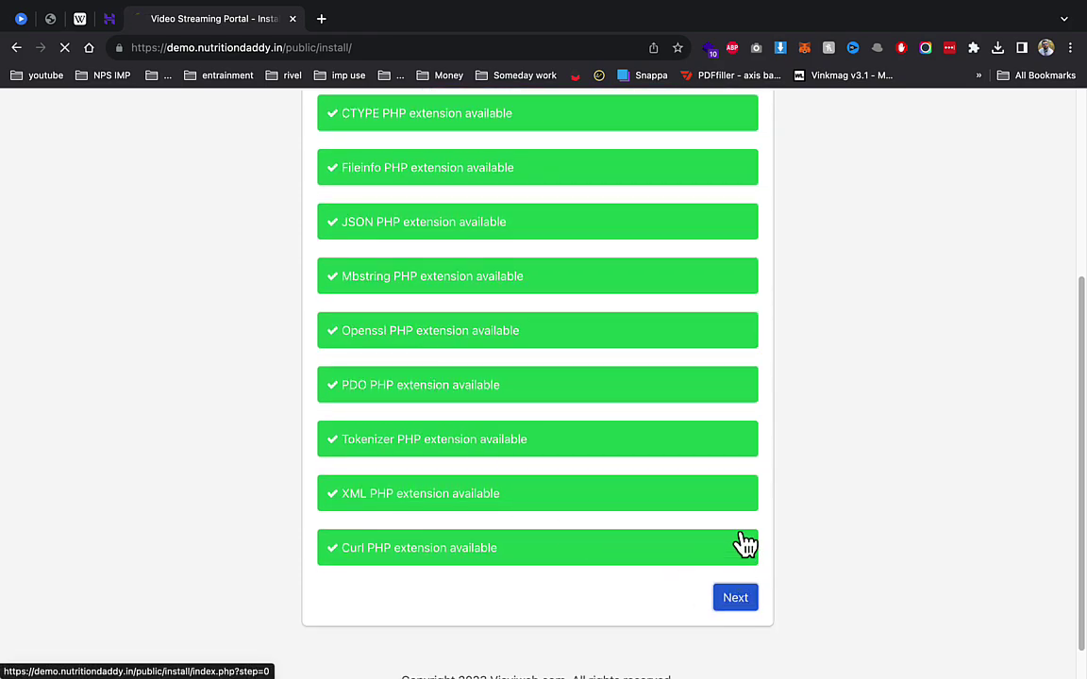
{"action": "left_click", "coordinate": [735, 597]}
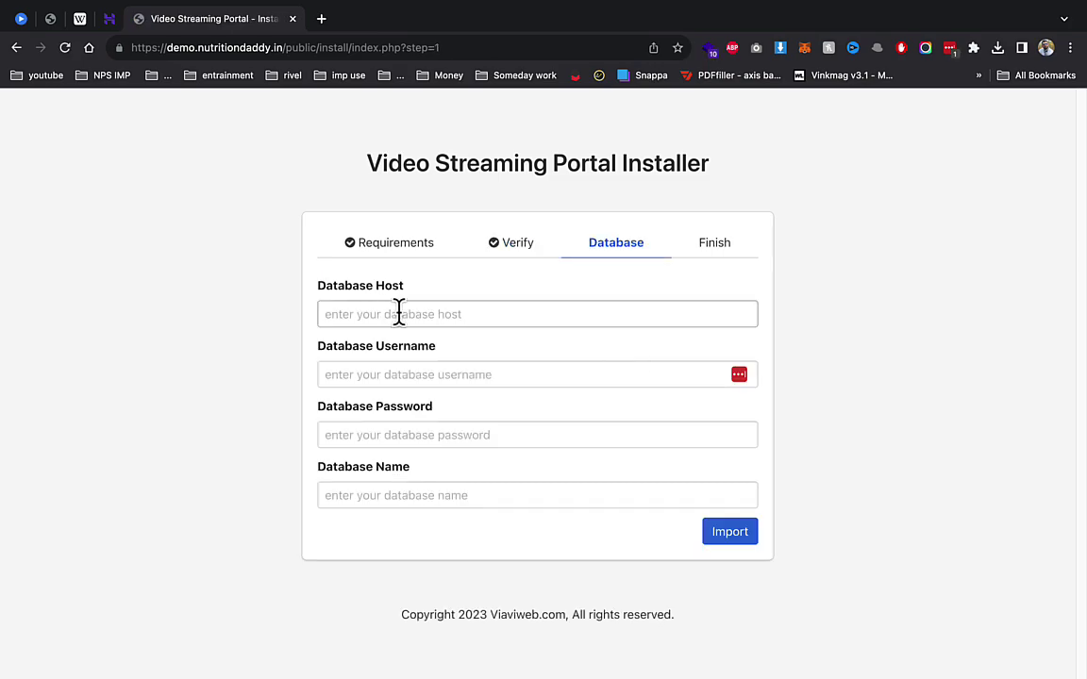
Step: Fill the database form with host localhost, the MySQL username, database name and saved password
{"action": "left_click", "coordinate": [398, 313]}
{"action": "type", "text": "u272143630_demo1"}
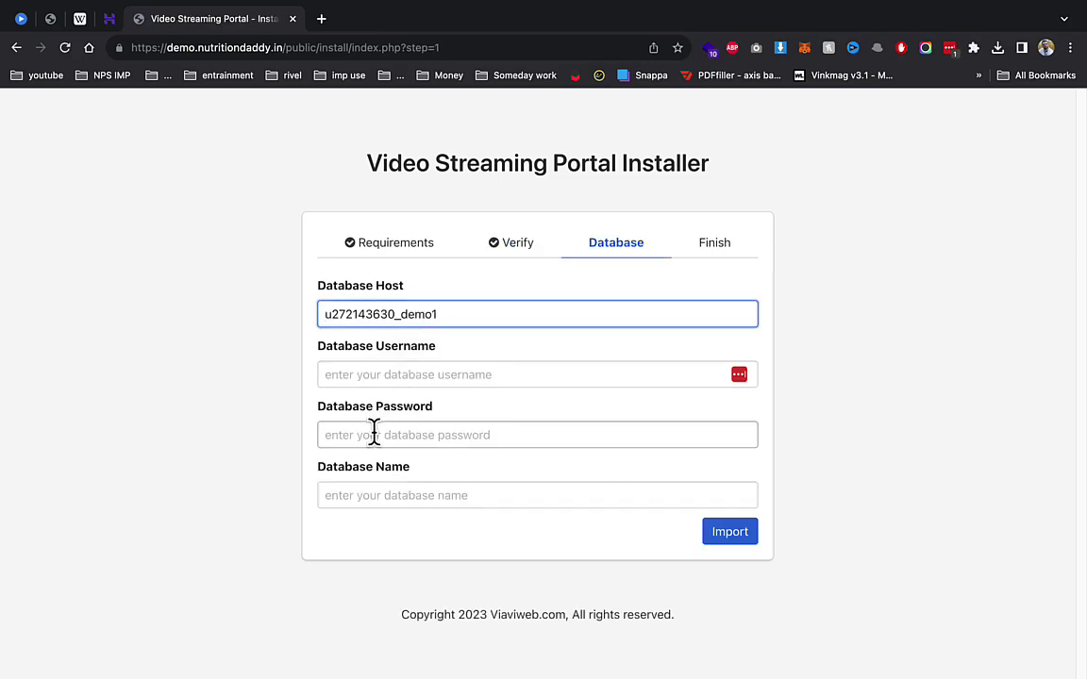
{"action": "left_click", "coordinate": [369, 483]}
{"action": "left_click", "coordinate": [340, 371]}
{"action": "type", "text": "u272143630_demo1"}
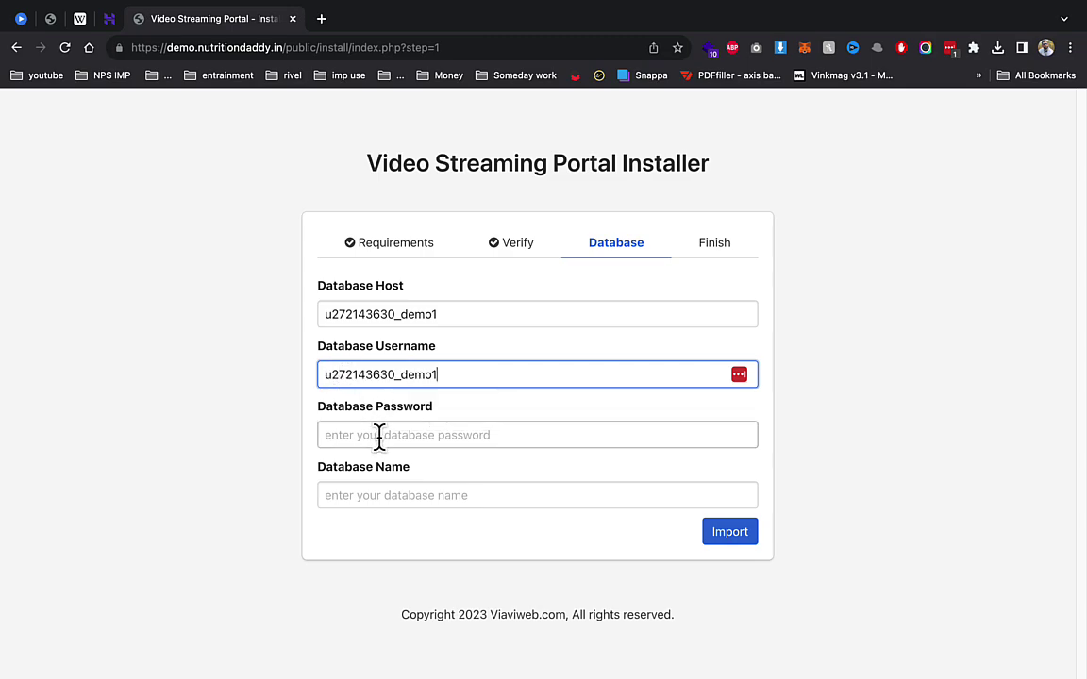
{"action": "left_click", "coordinate": [388, 496]}
{"action": "type", "text": "u272143630_demo1"}
{"action": "left_click", "coordinate": [377, 311]}
{"action": "key", "text": "super+a"}
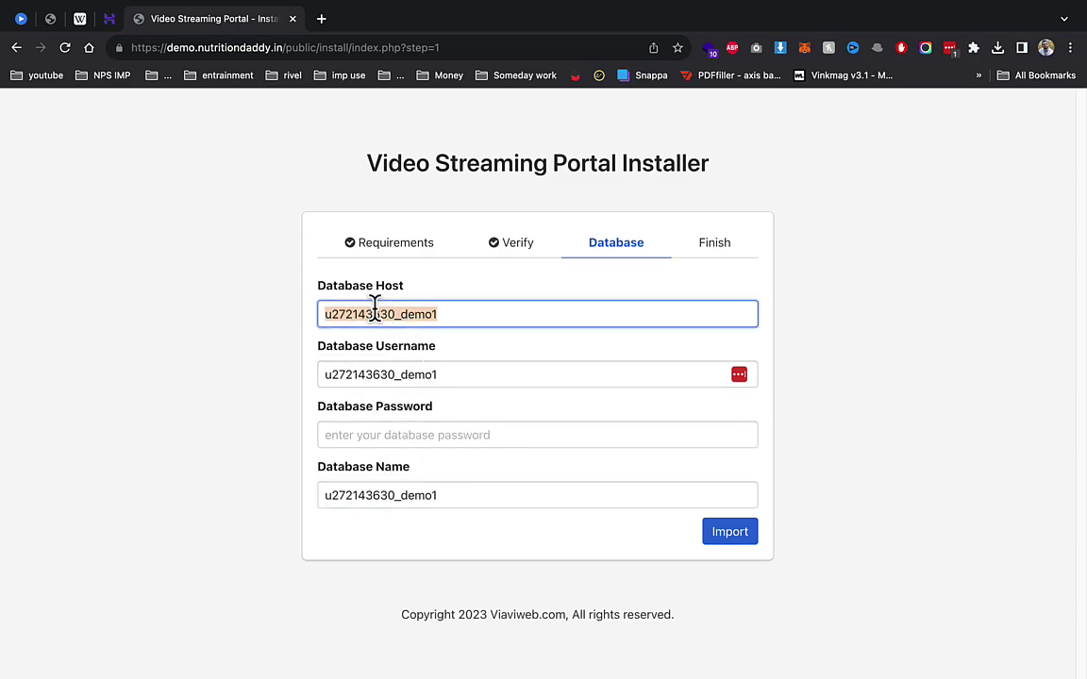
{"action": "type", "text": "l"}
{"action": "left_click", "coordinate": [434, 359]}
{"action": "left_click", "coordinate": [430, 434]}
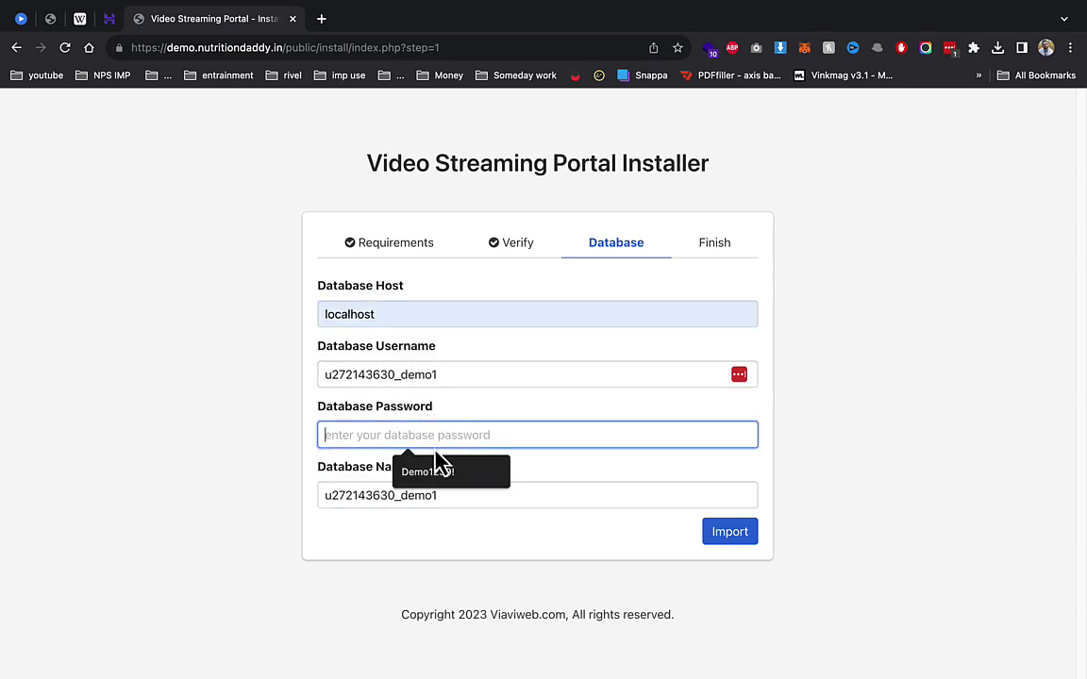
{"action": "left_click", "coordinate": [437, 462]}
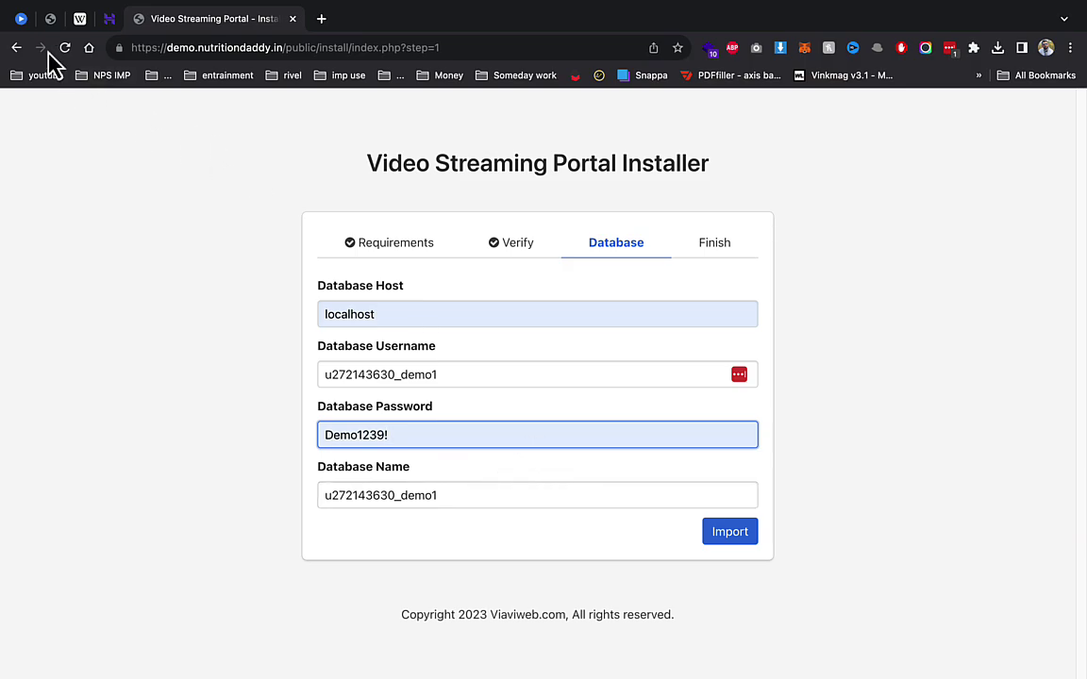
Step: Check the database details in hPanel, then import the database and continue to Finish
{"action": "left_click", "coordinate": [109, 19]}
{"action": "scroll", "coordinate": [192, 382], "scroll_direction": "down", "scroll_amount": 5}
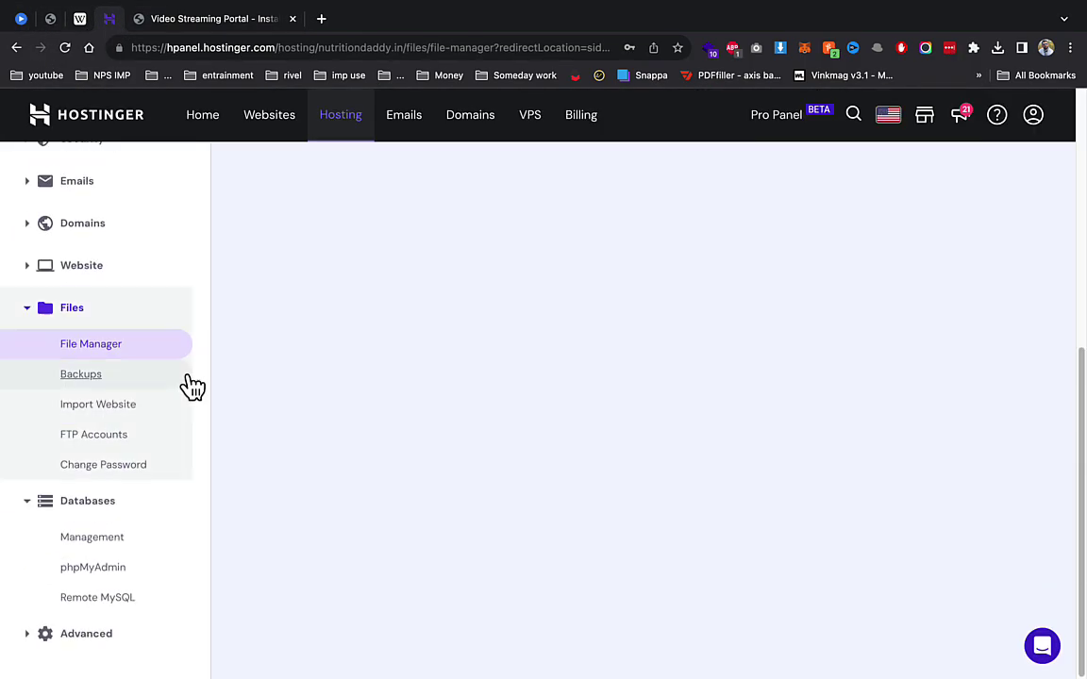
{"action": "left_click", "coordinate": [92, 538]}
{"action": "scroll", "coordinate": [378, 378], "scroll_direction": "down", "scroll_amount": 3}
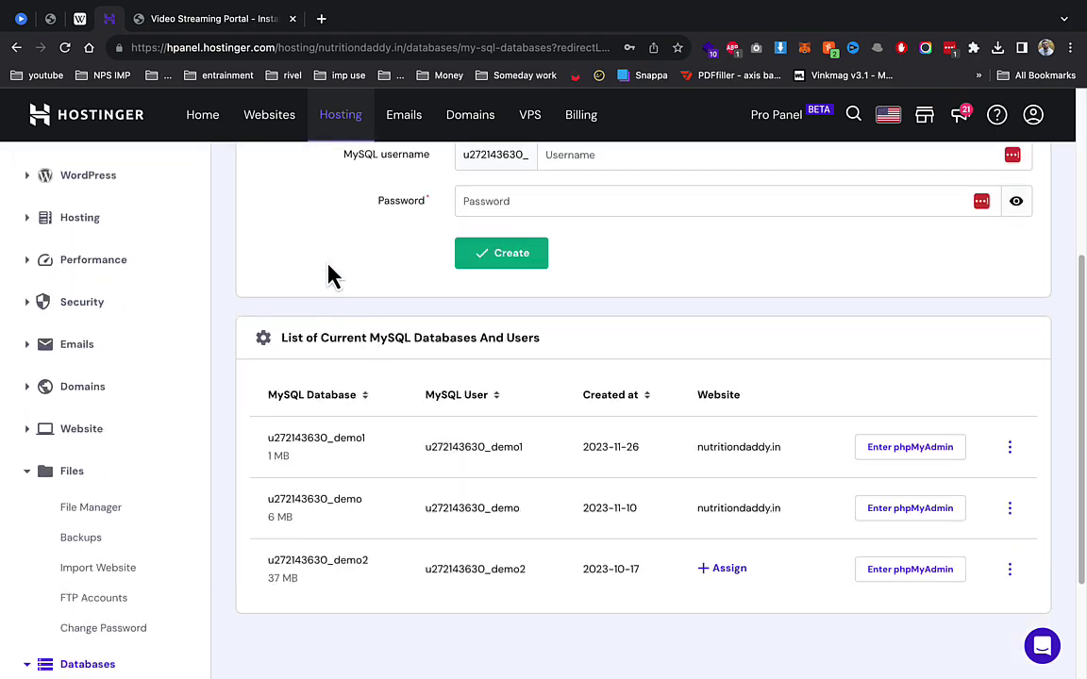
{"action": "left_click", "coordinate": [223, 21]}
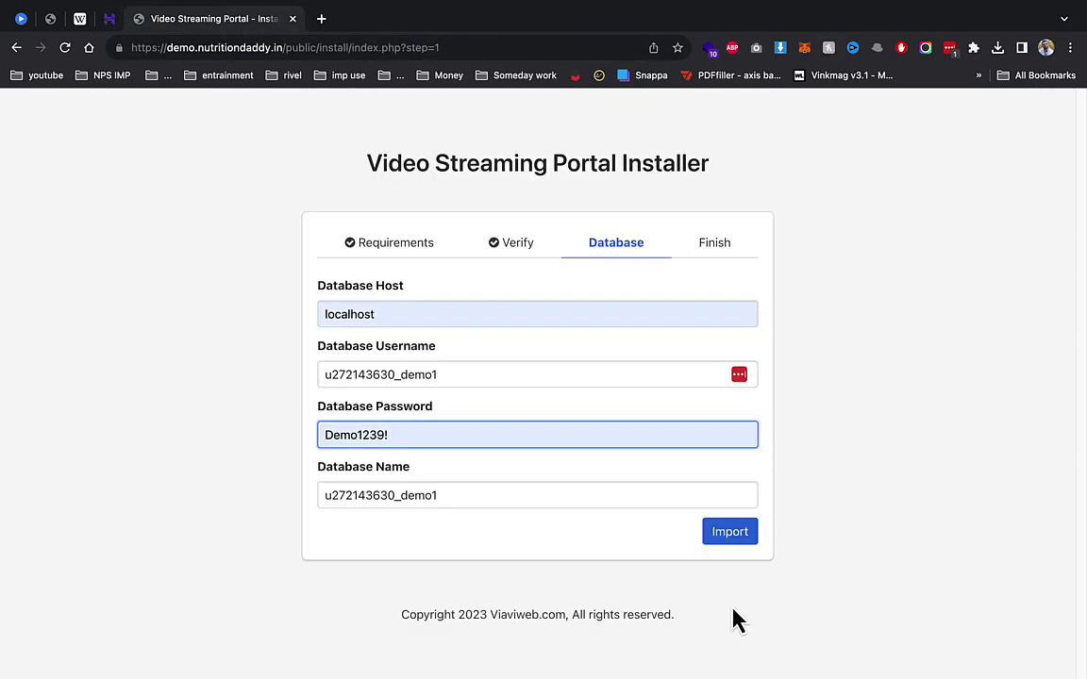
{"action": "left_click", "coordinate": [725, 542]}
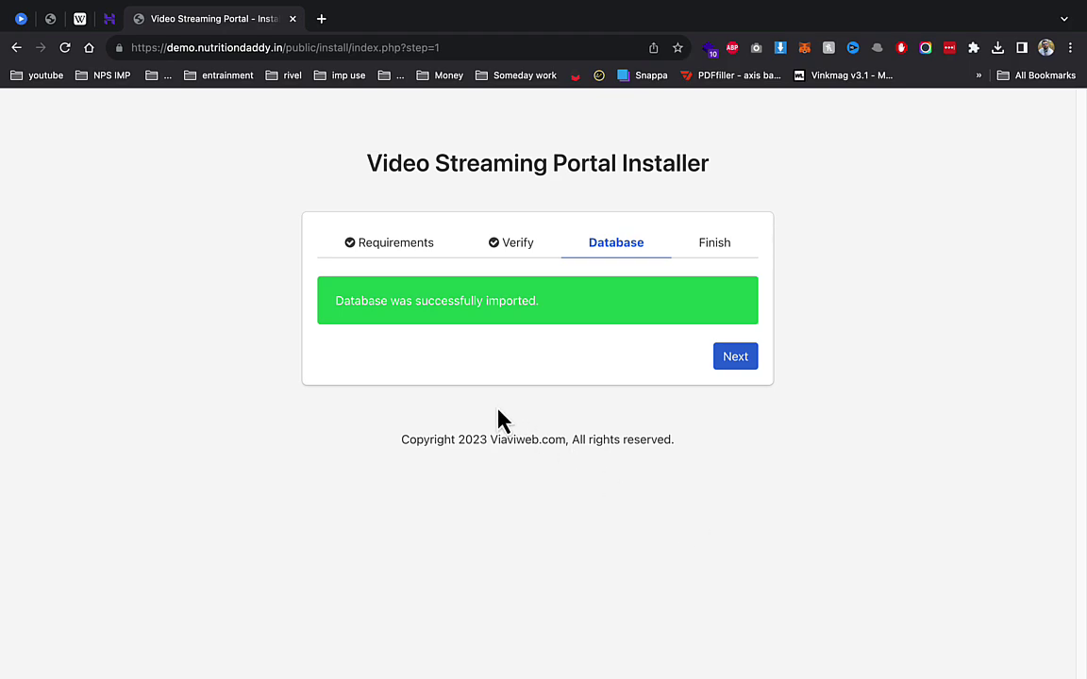
{"action": "left_click", "coordinate": [753, 358]}
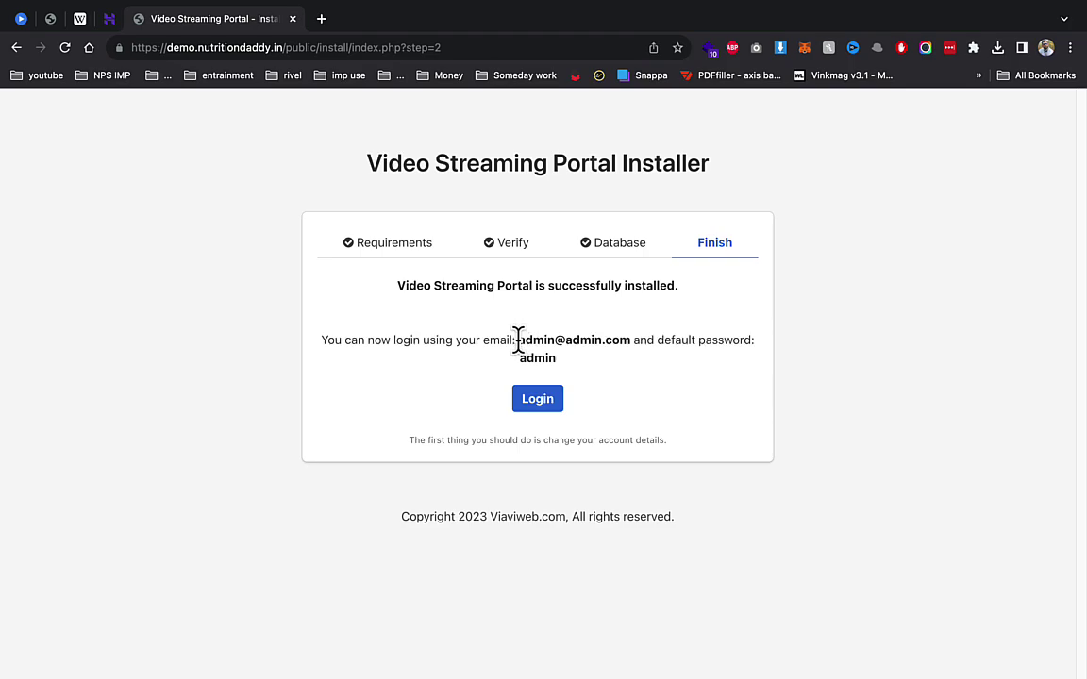
Step: Copy the default admin email and sign in to the admin dashboard with the default credentials
{"action": "left_click_drag", "start_coordinate": [518, 342], "coordinate": [619, 349]}
{"action": "key", "text": "super+c"}
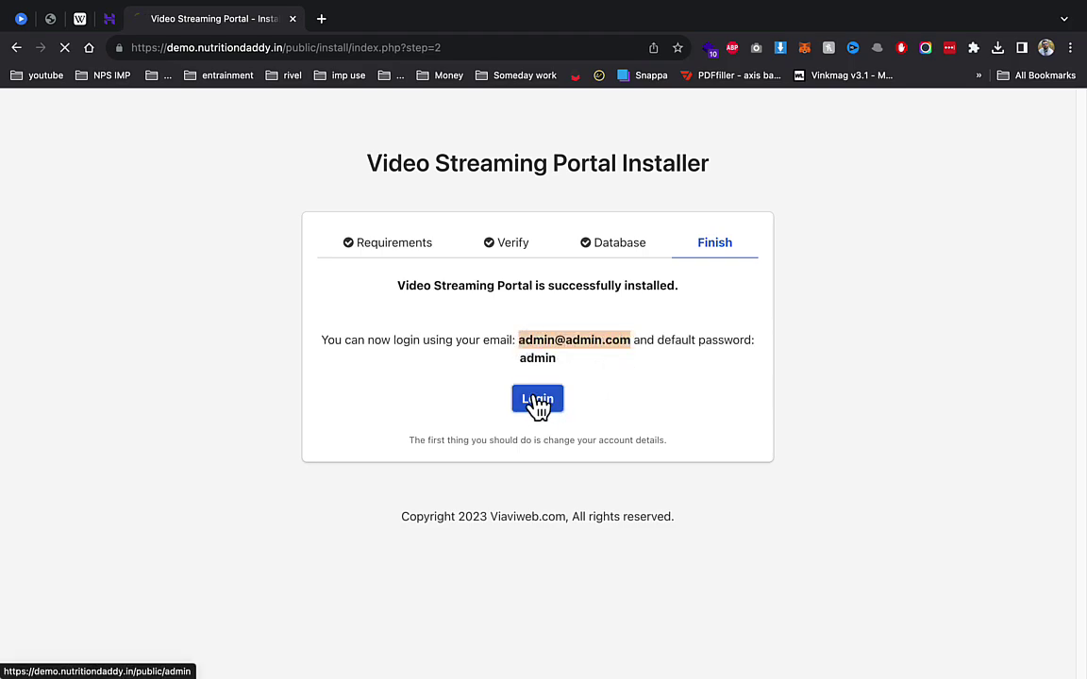
{"action": "left_click", "coordinate": [539, 403]}
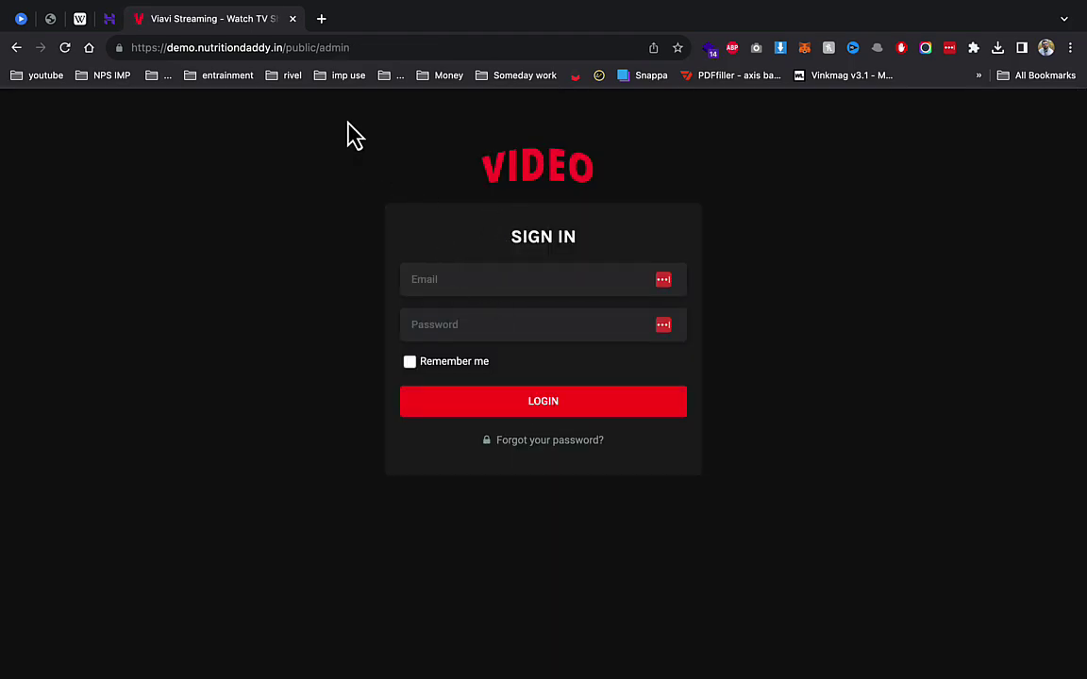
{"action": "left_click", "coordinate": [437, 279]}
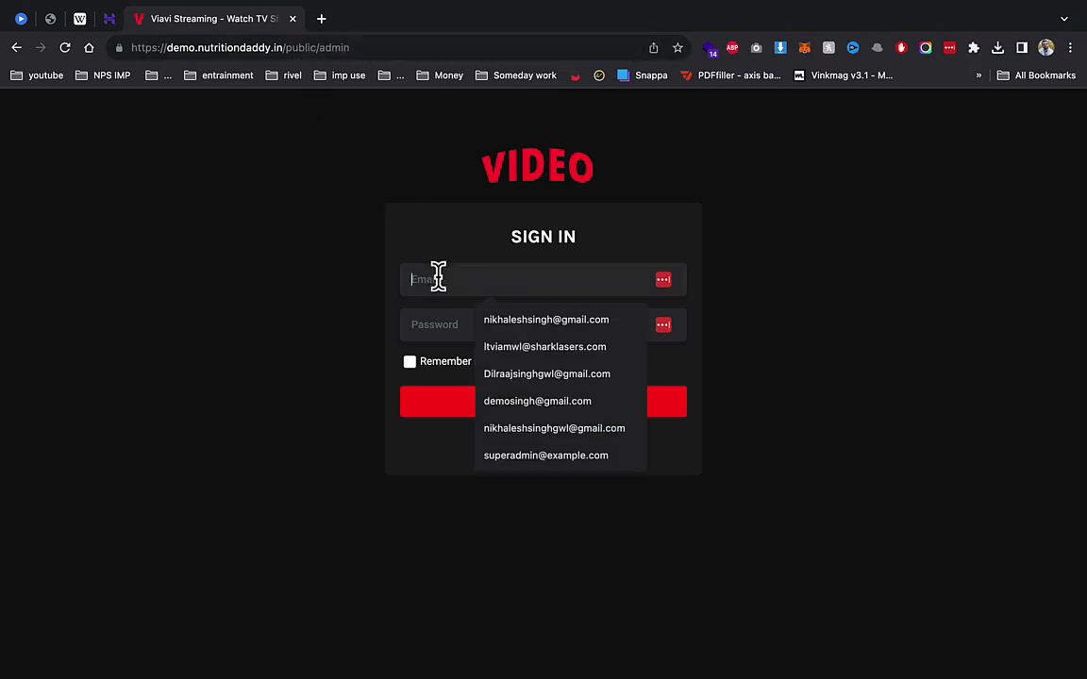
{"action": "key", "text": "super+v"}
{"action": "key", "text": "Tab"}
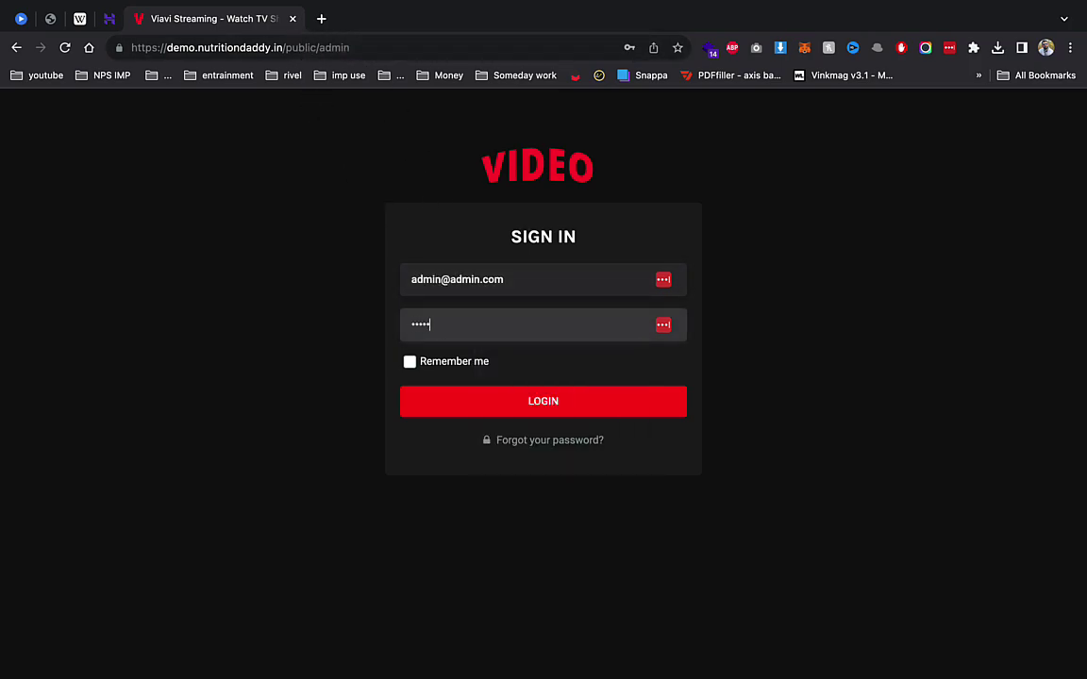
{"action": "key", "text": "Return"}
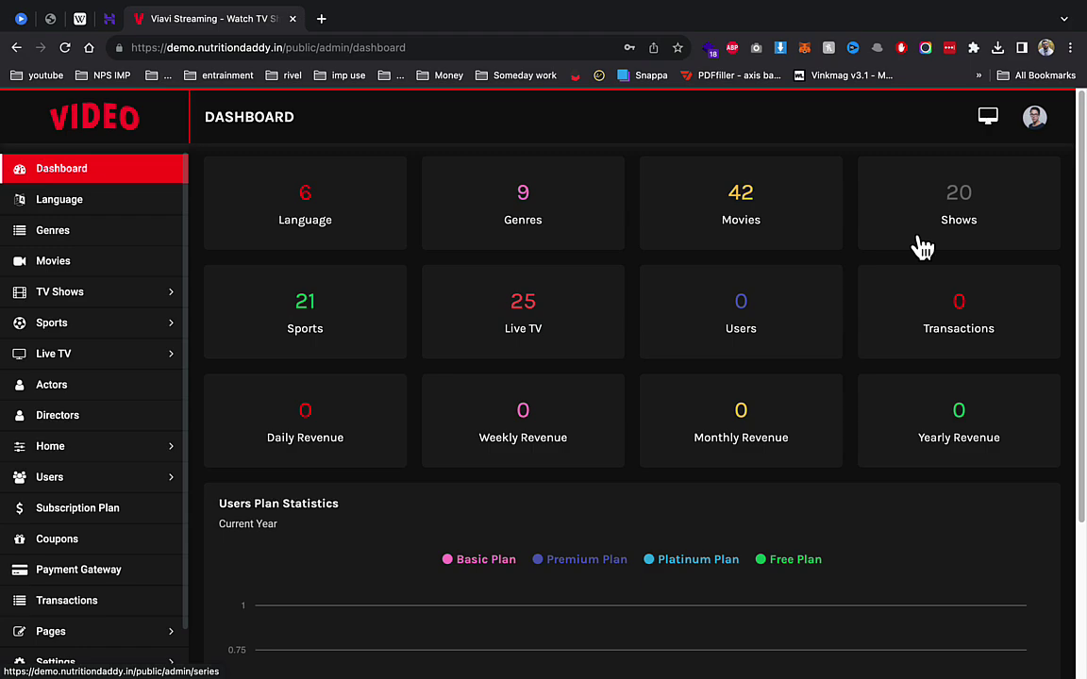
Step: Open the public front end in a new tab, browse its movie and show rows, and return to admin
{"action": "right_click", "coordinate": [988, 119]}
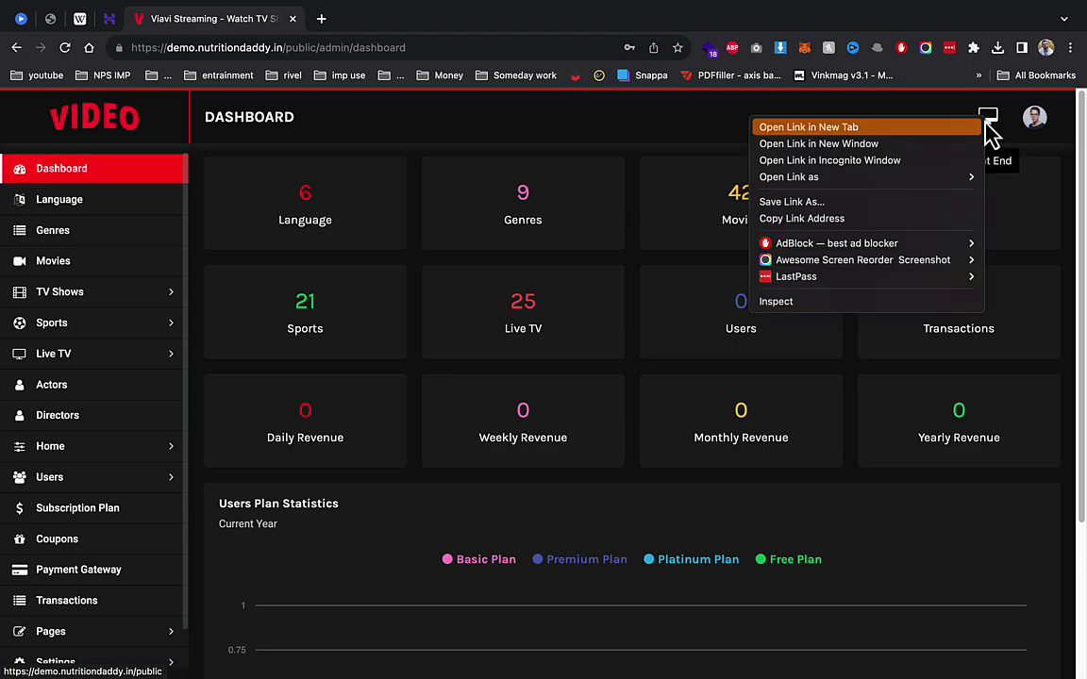
{"action": "key", "text": "Escape"}
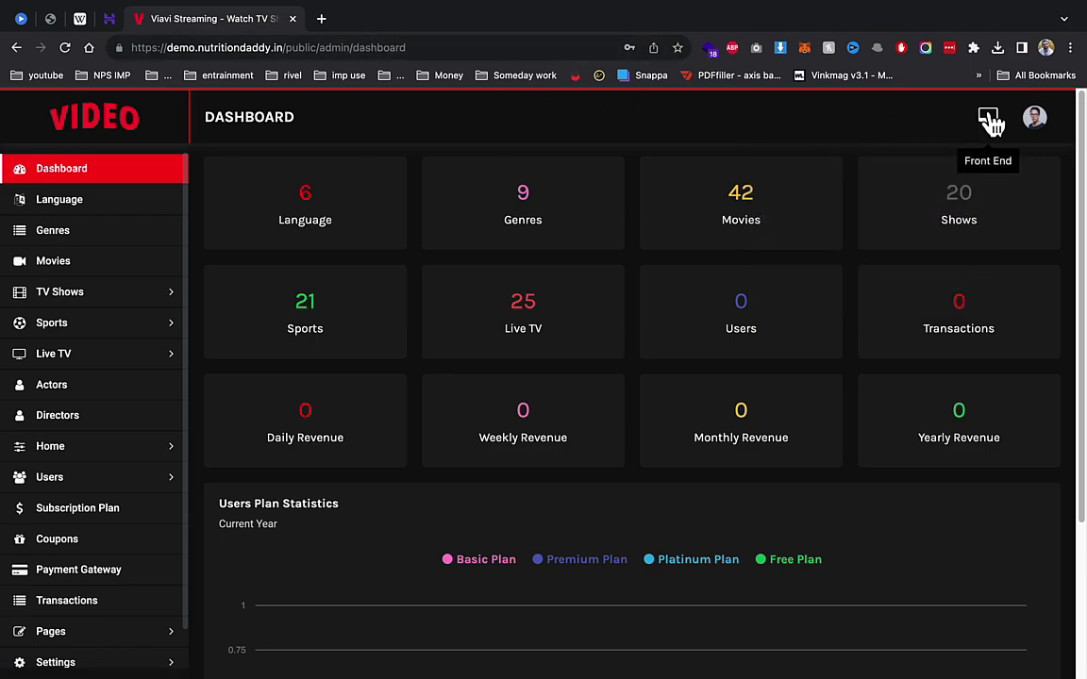
{"action": "left_click", "coordinate": [989, 116]}
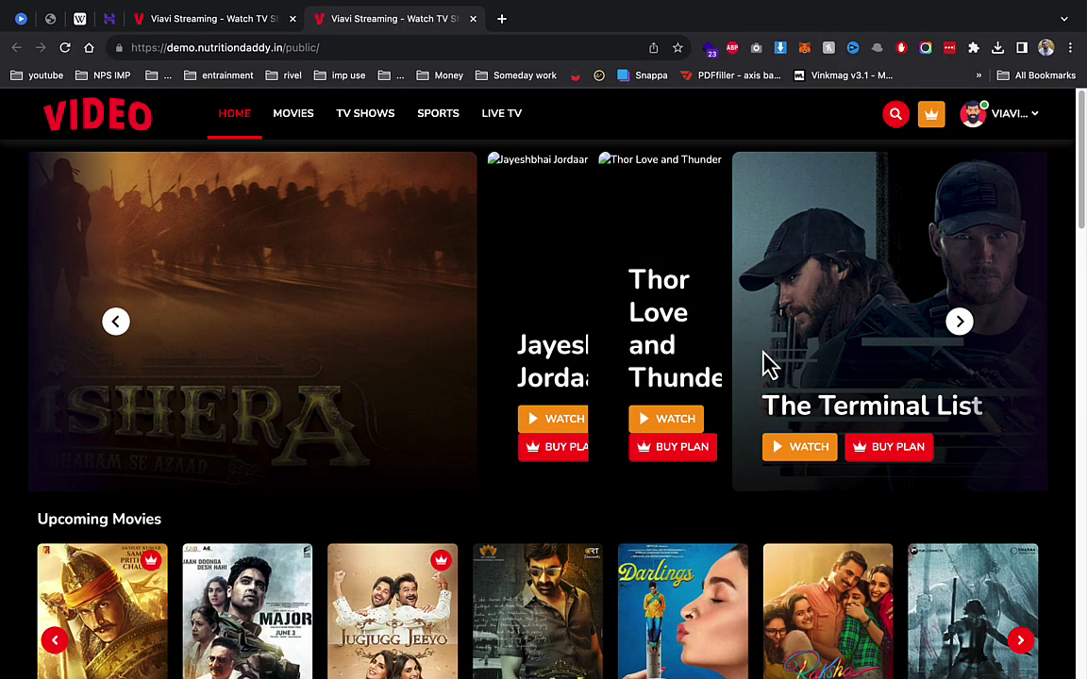
{"action": "scroll", "coordinate": [661, 354], "scroll_direction": "down", "scroll_amount": 3}
{"action": "scroll", "coordinate": [368, 335], "scroll_direction": "down", "scroll_amount": 2}
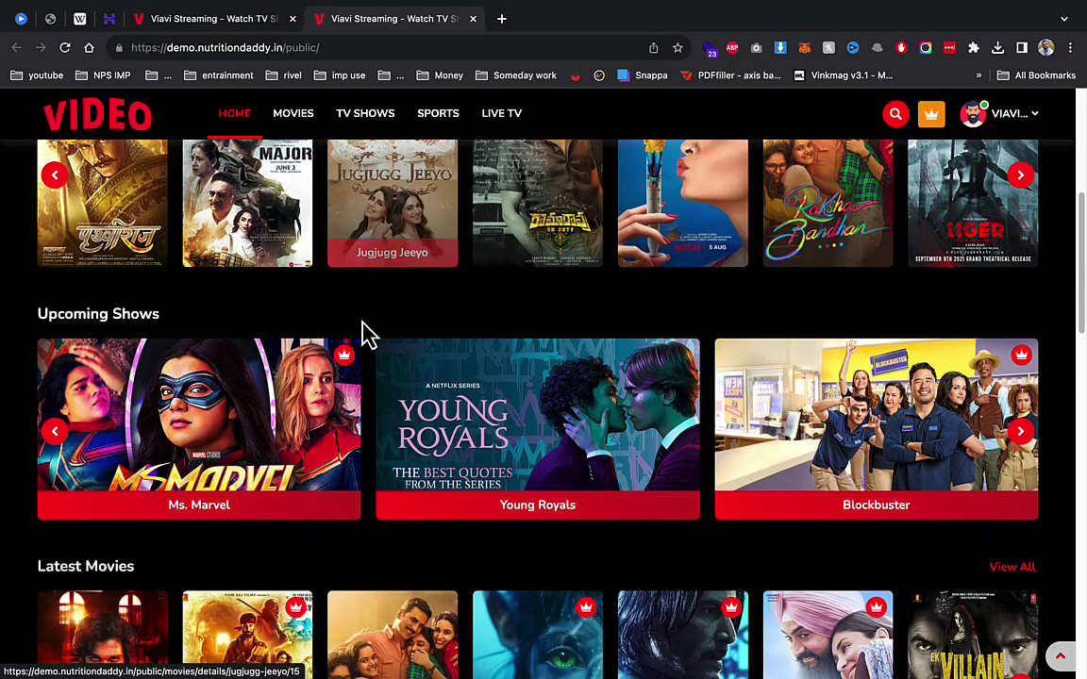
{"action": "scroll", "coordinate": [364, 332], "scroll_direction": "down", "scroll_amount": 1}
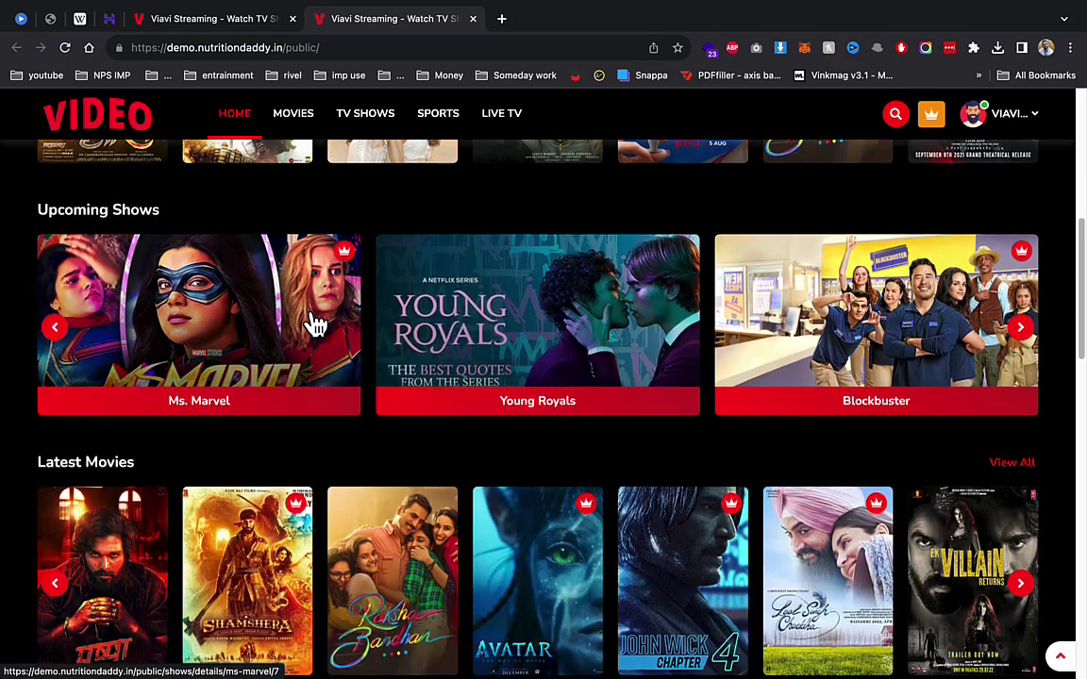
{"action": "scroll", "coordinate": [316, 325], "scroll_direction": "down", "scroll_amount": 2}
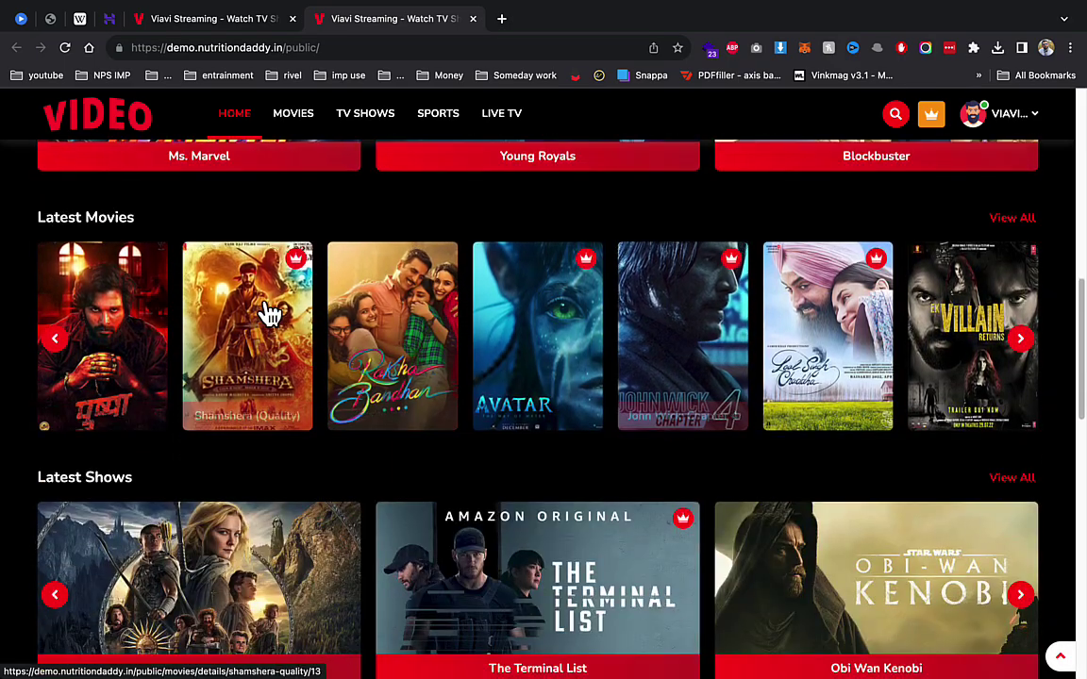
{"action": "scroll", "coordinate": [777, 335], "scroll_direction": "down", "scroll_amount": 6}
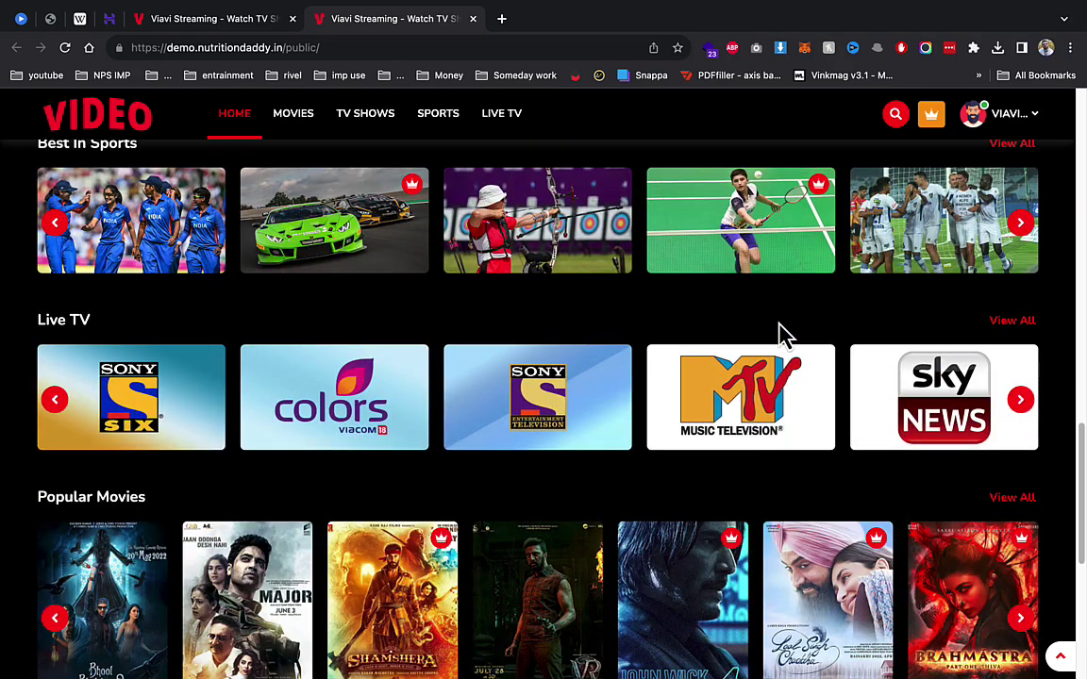
{"action": "scroll", "coordinate": [376, 364], "scroll_direction": "down", "scroll_amount": 1}
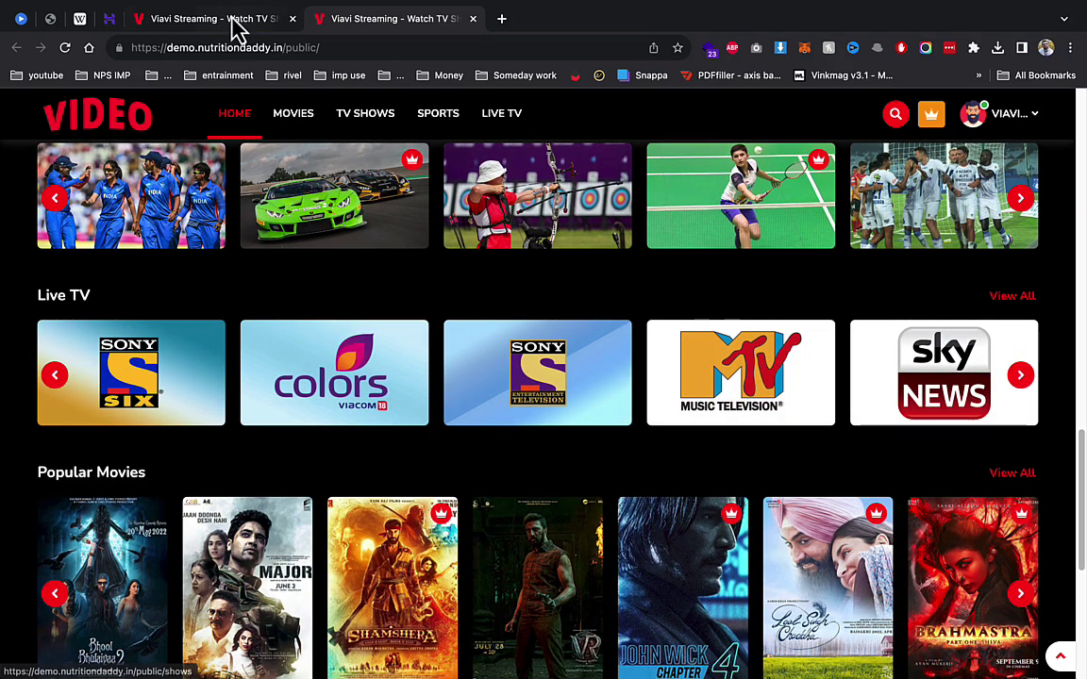
{"action": "left_click", "coordinate": [236, 22]}
Step: Open the Languages list, then review the list of genres
{"action": "left_click", "coordinate": [116, 201]}
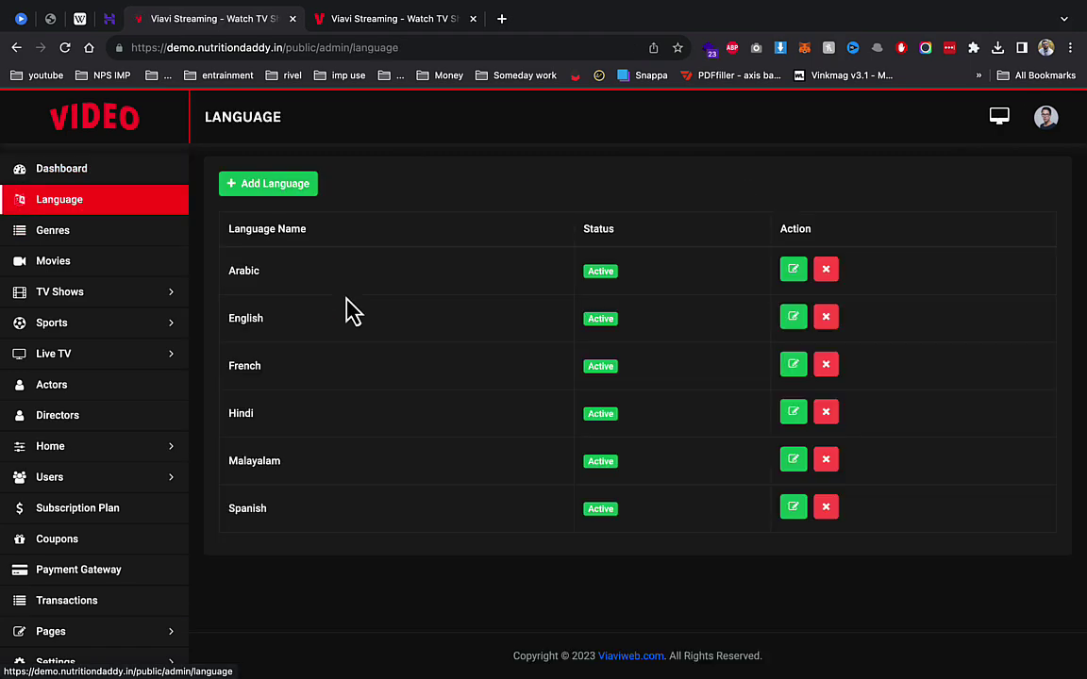
{"action": "left_click", "coordinate": [56, 233]}
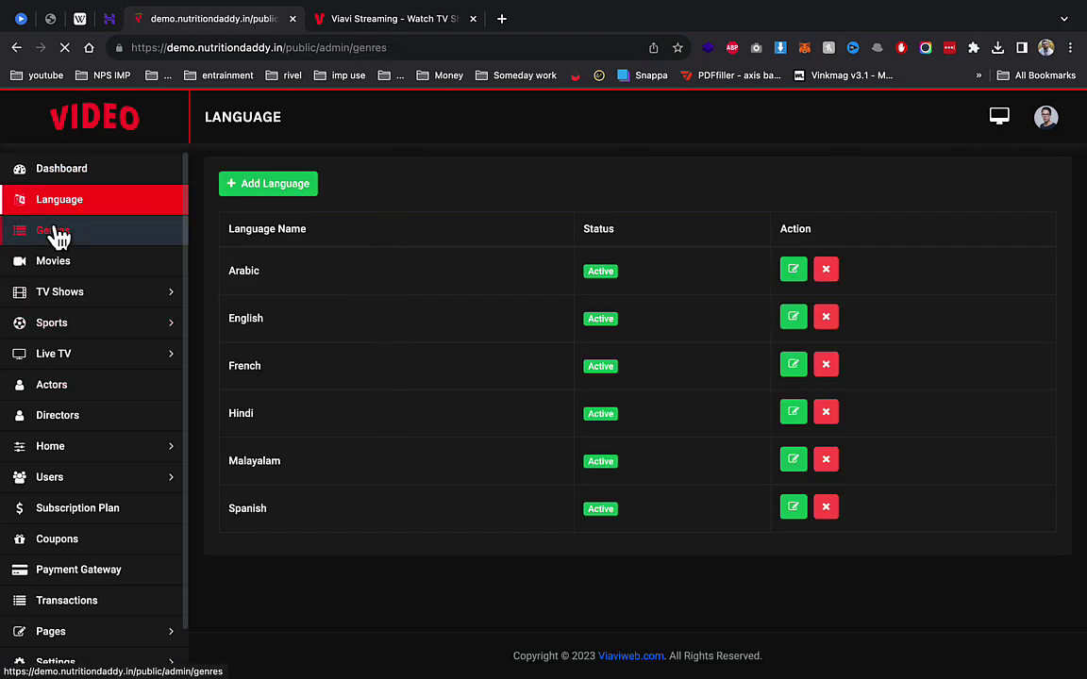
{"action": "scroll", "coordinate": [309, 381], "scroll_direction": "down", "scroll_amount": 2}
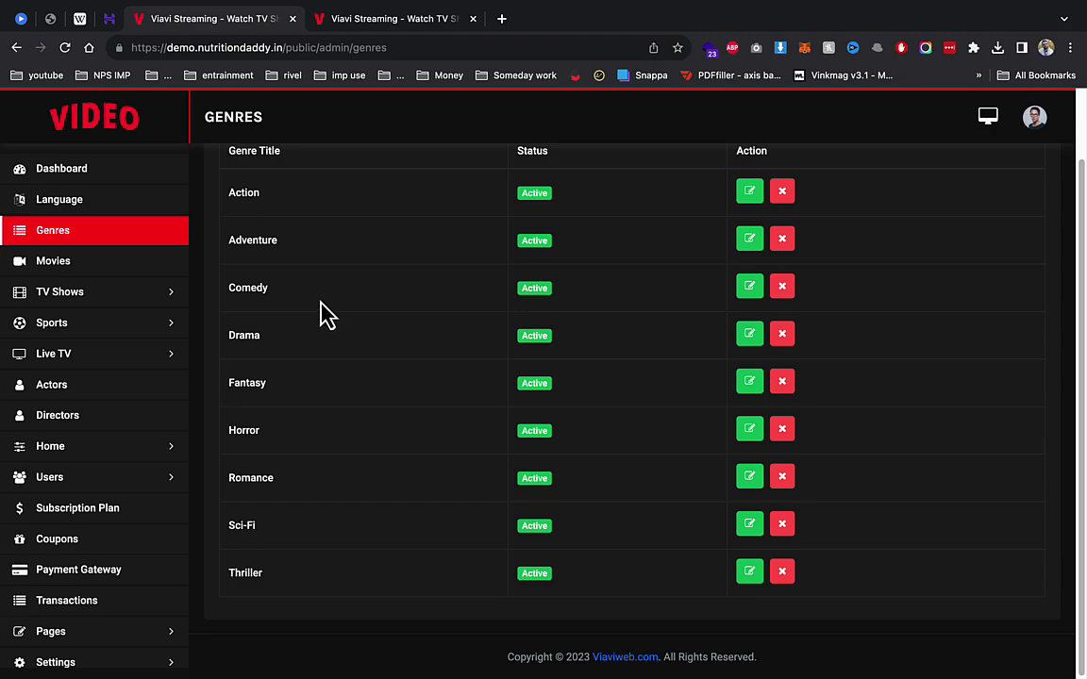
Step: Adjust the system volume controls, then open the admin Movies list
{"action": "key", "text": "XF86AudioRaiseVolume"}
{"action": "mouse_move", "coordinate": [817, 12]}
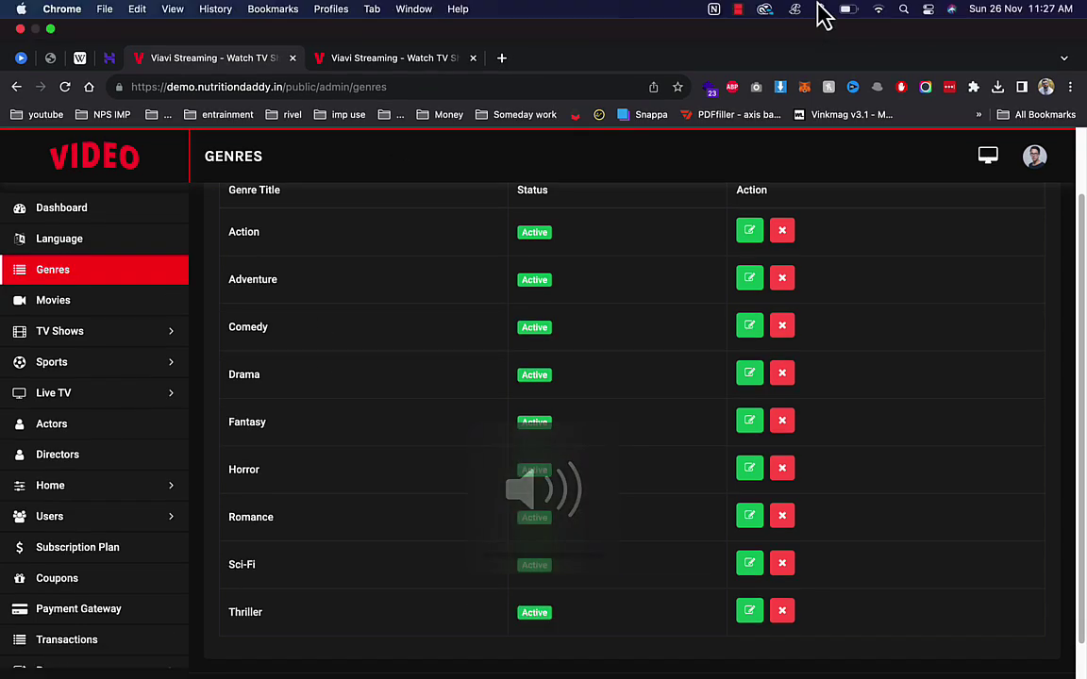
{"action": "left_click", "coordinate": [739, 10]}
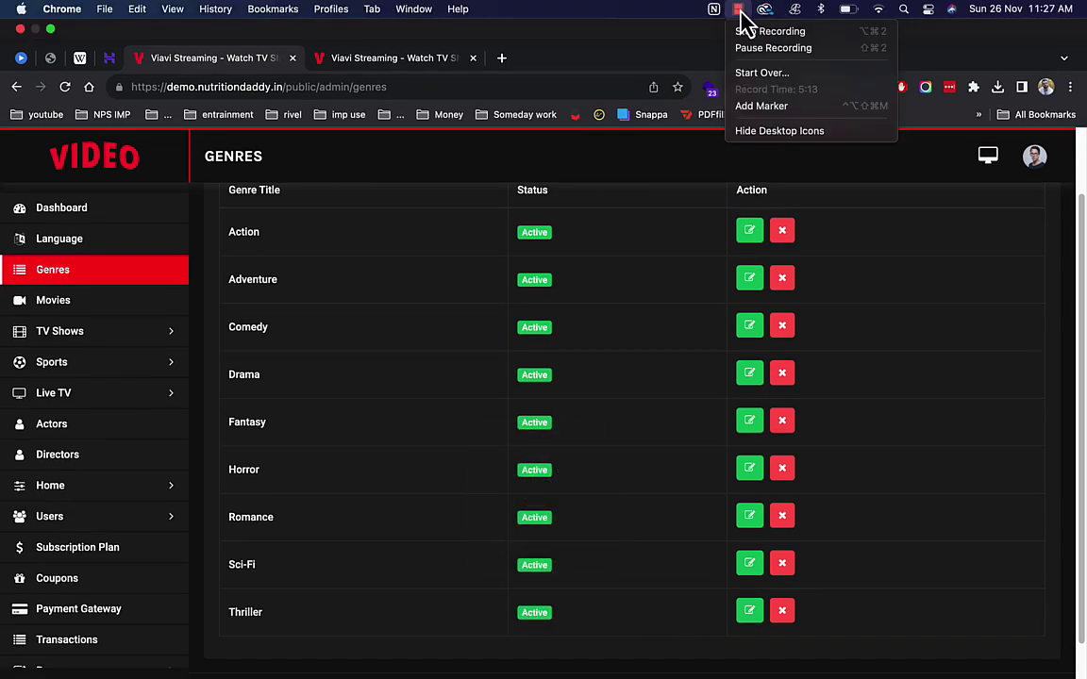
{"action": "left_click", "coordinate": [755, 48]}
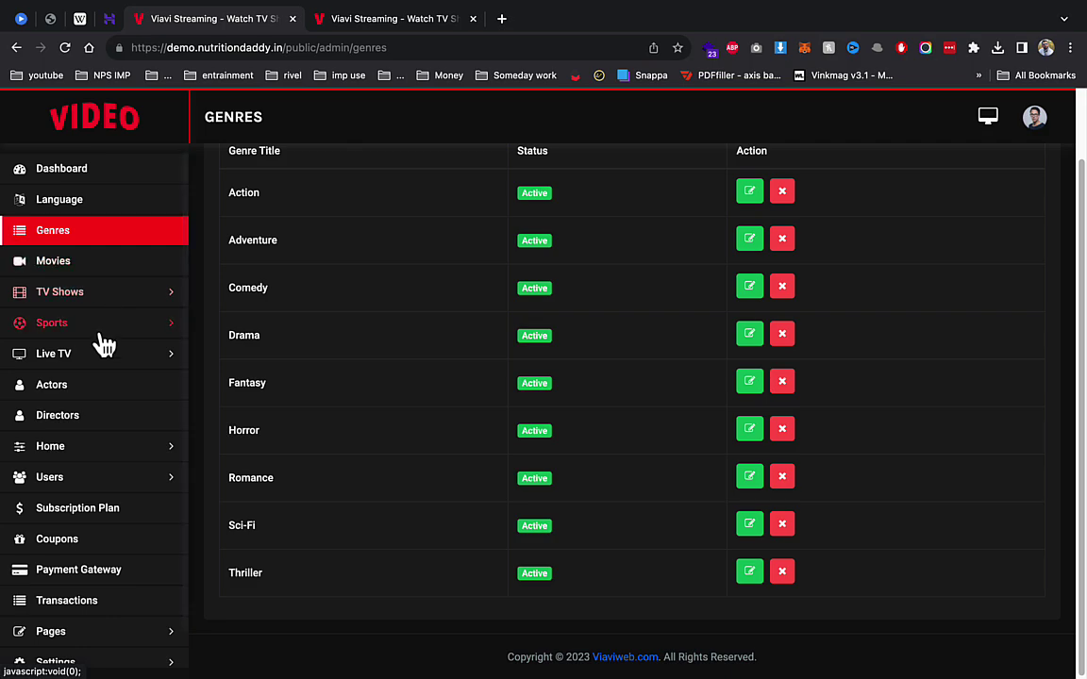
{"action": "left_click", "coordinate": [151, 274]}
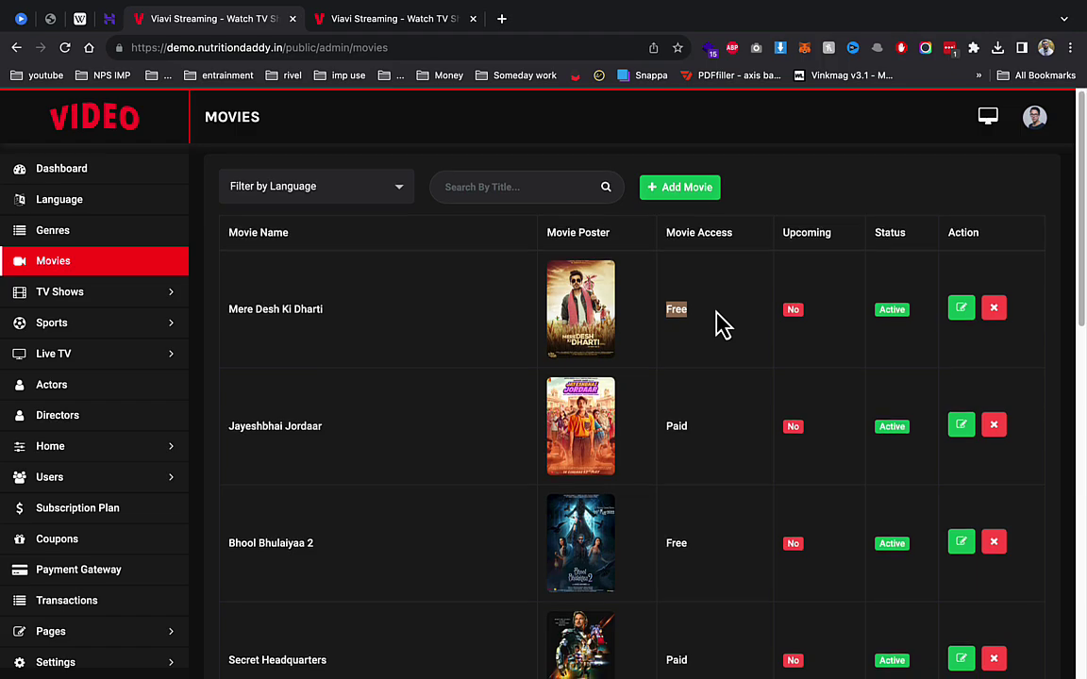
Step: Scroll the Movies list, then use + Add Movie to open an empty movie form
{"action": "scroll", "coordinate": [717, 325], "scroll_direction": "down", "scroll_amount": 6}
{"action": "left_click_drag", "start_coordinate": [678, 314], "coordinate": [712, 304]}
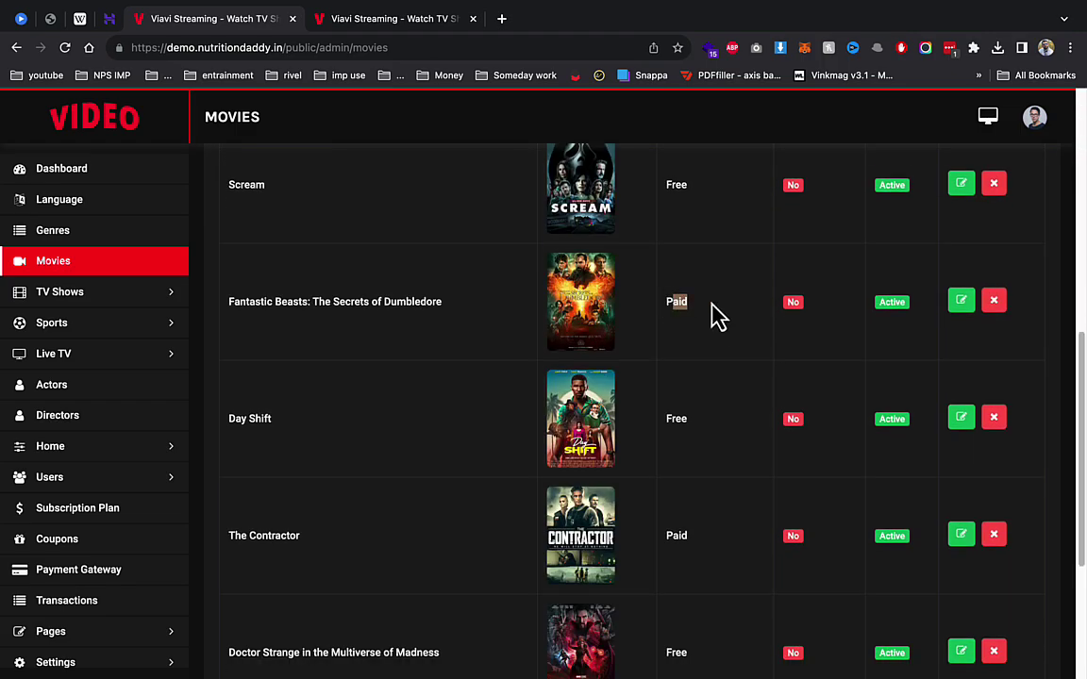
{"action": "scroll", "coordinate": [718, 319], "scroll_direction": "up", "scroll_amount": 6}
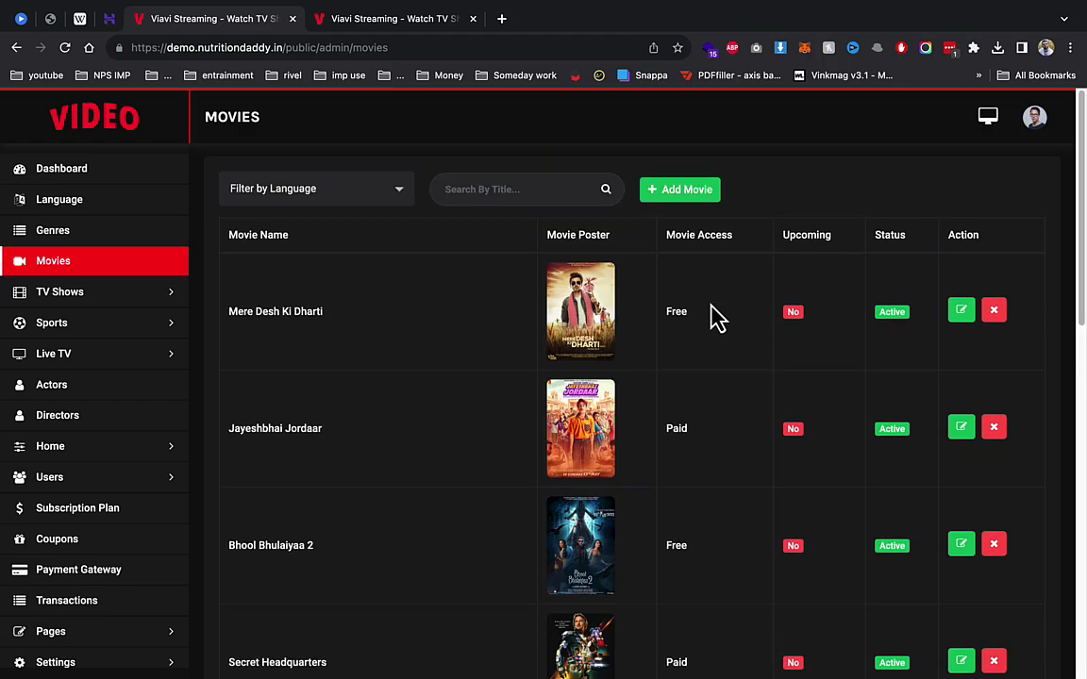
{"action": "left_click", "coordinate": [681, 193]}
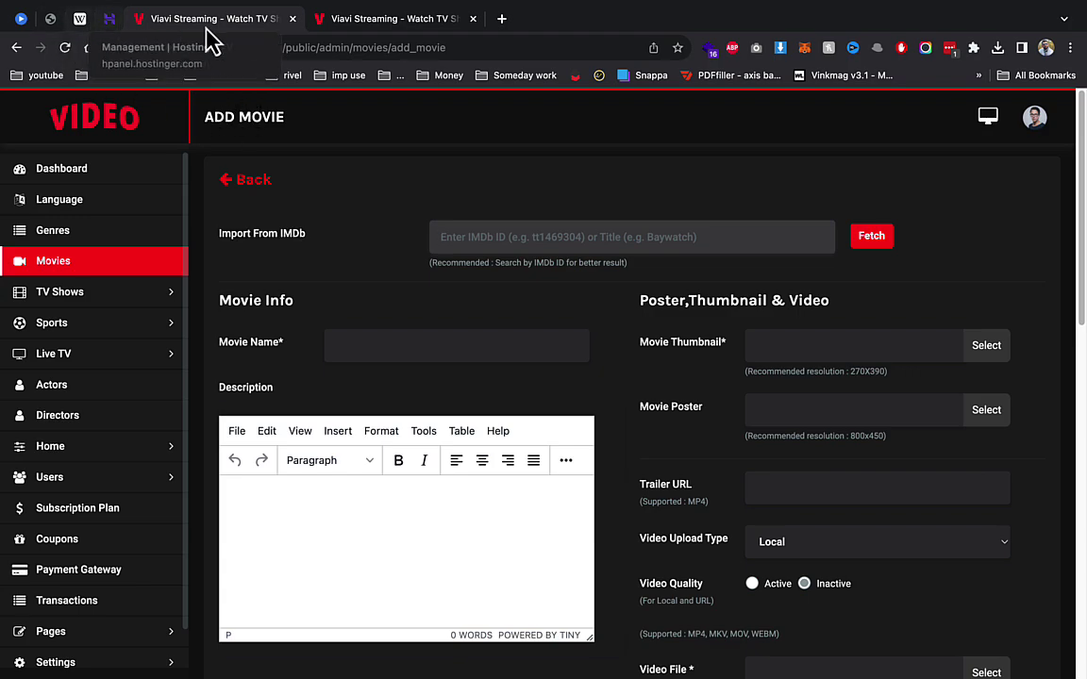
Step: Search Google for Jawan from its Wikipedia article and open the IMDb Jawan (2023) page
{"action": "left_click", "coordinate": [80, 19]}
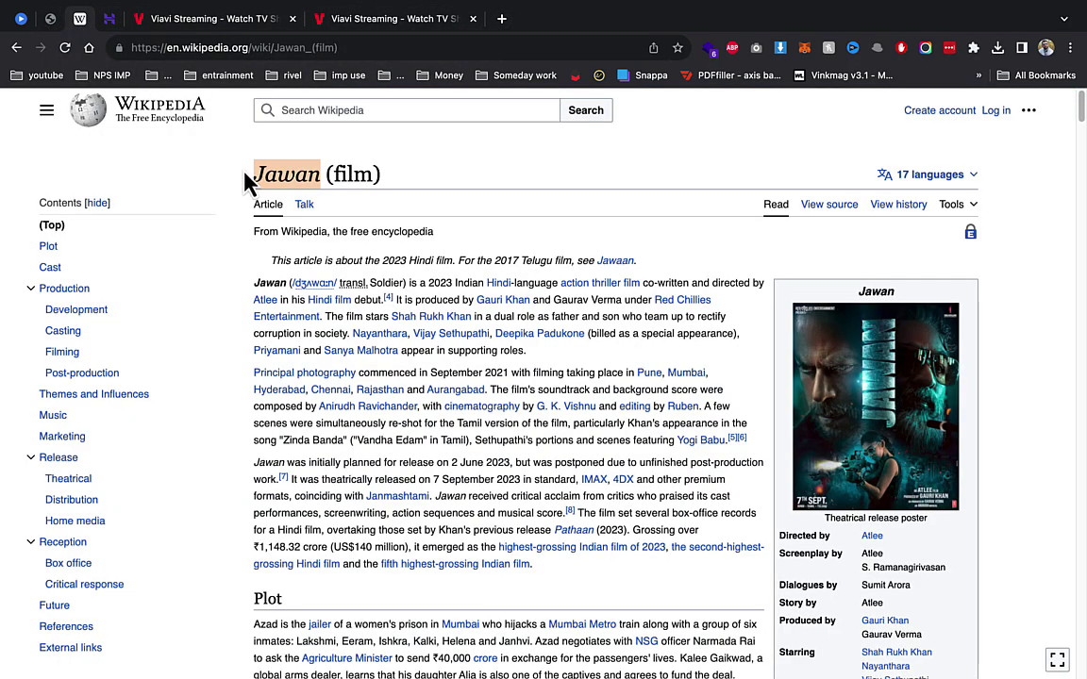
{"action": "right_click", "coordinate": [280, 181]}
{"action": "left_click", "coordinate": [361, 237]}
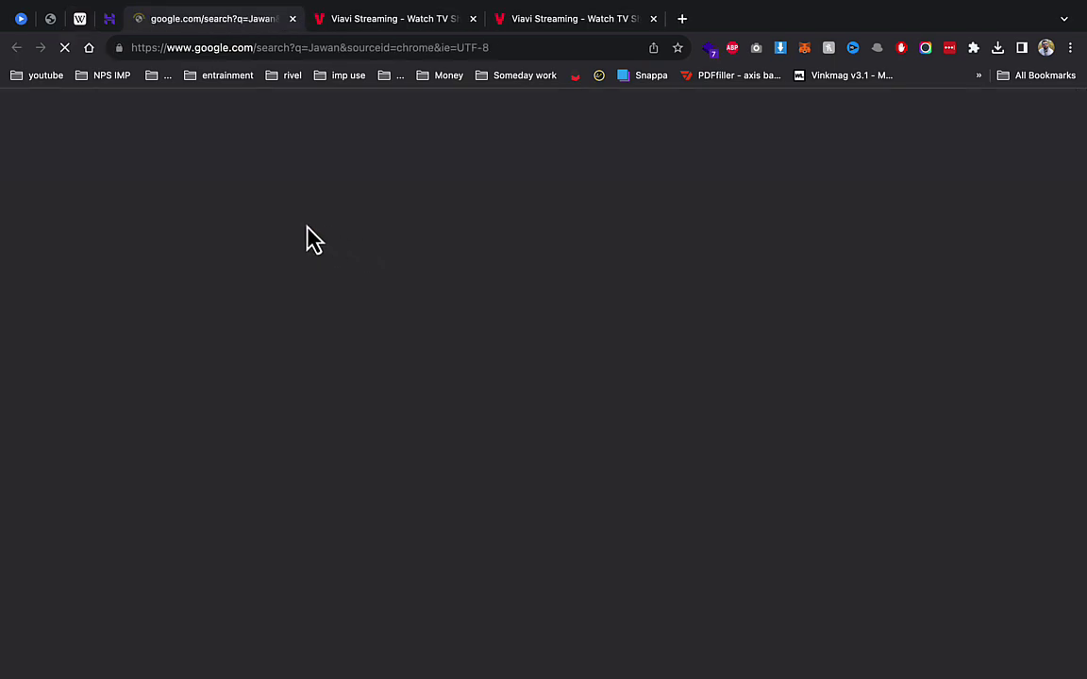
{"action": "scroll", "coordinate": [177, 558], "scroll_direction": "down", "scroll_amount": 1}
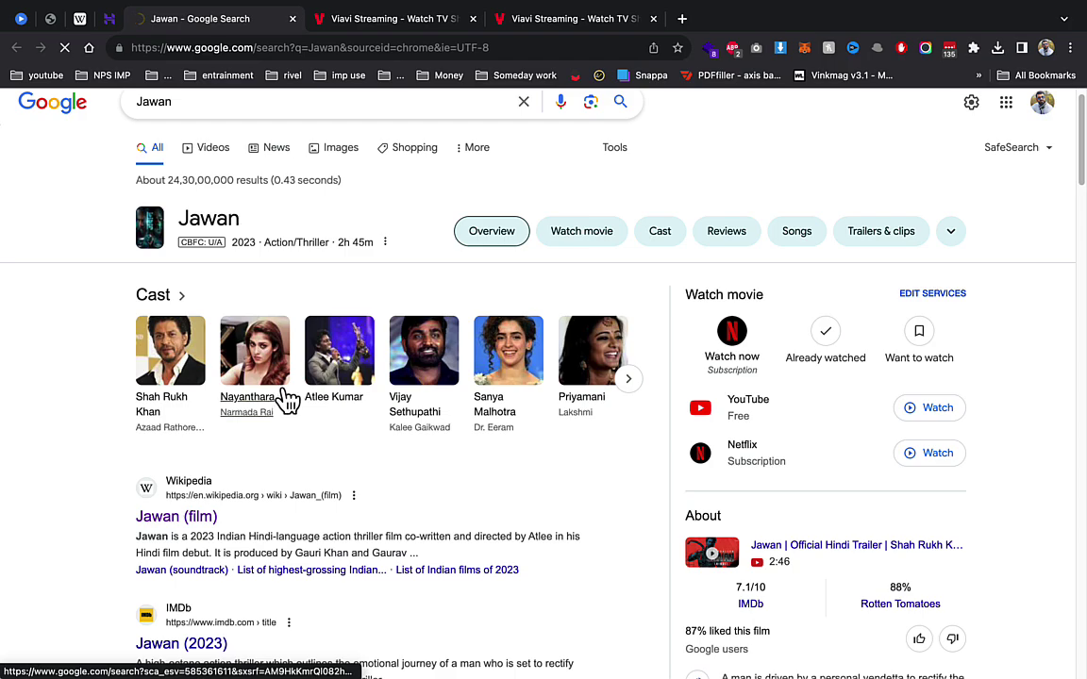
{"action": "left_click", "coordinate": [191, 645]}
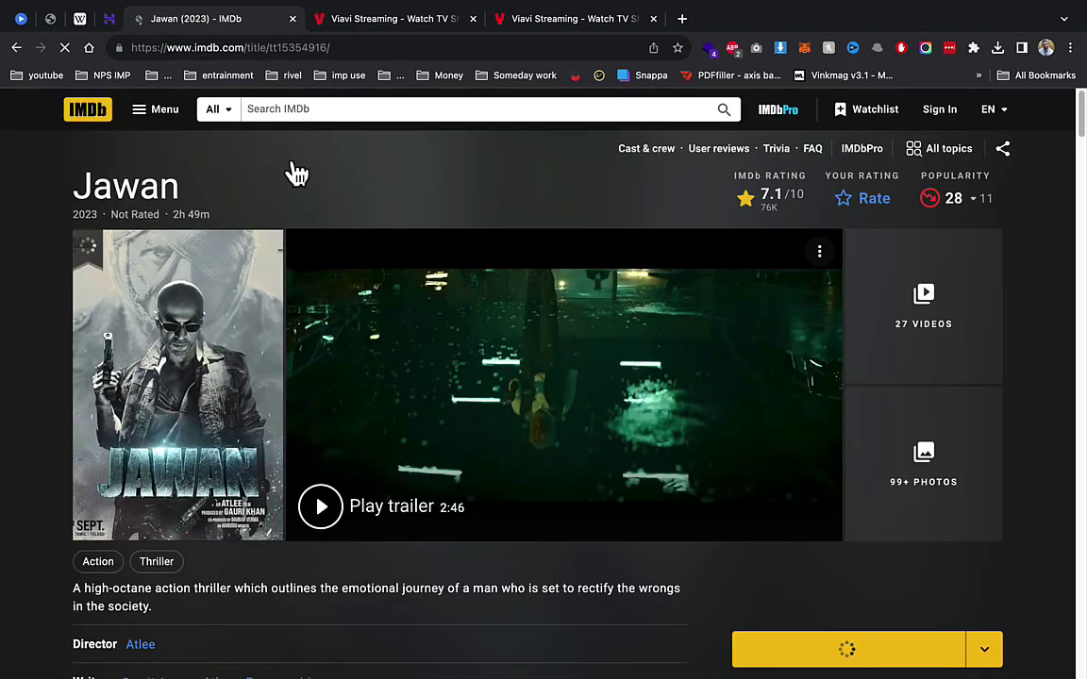
Step: Move the IMDb title ID tt15354916 into the Add Movie form's Import From IMDb field
{"action": "left_click_drag", "start_coordinate": [268, 47], "coordinate": [324, 48]}
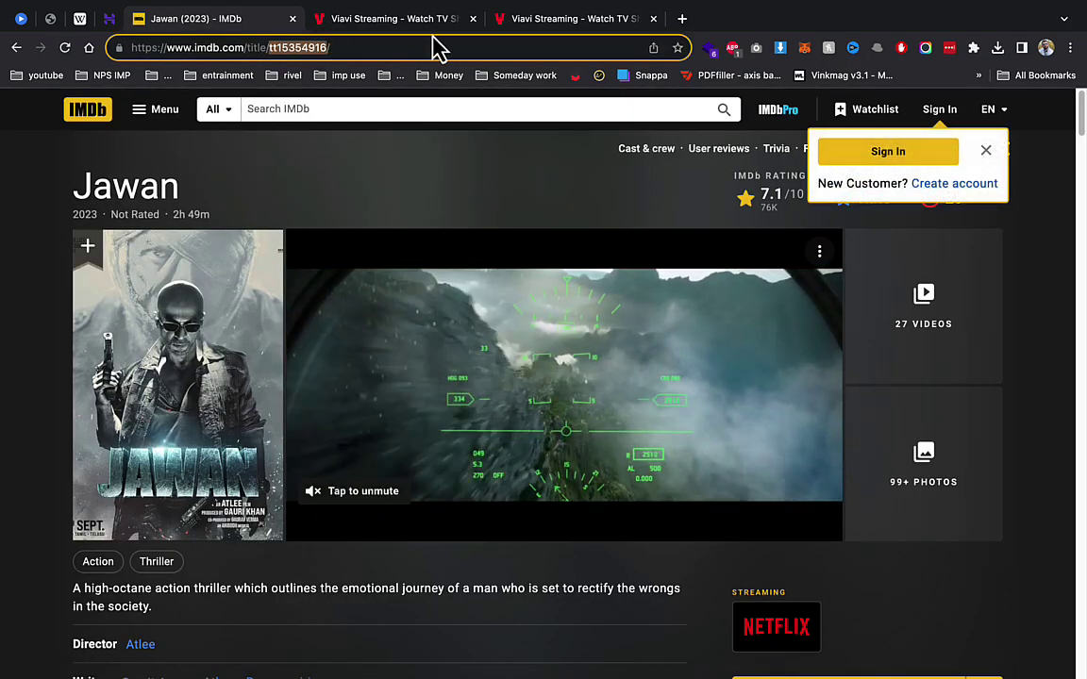
{"action": "key", "text": "ctrl+x"}
{"action": "left_click", "coordinate": [393, 19]}
{"action": "left_click", "coordinate": [745, 236]}
{"action": "key", "text": "ctrl+v"}
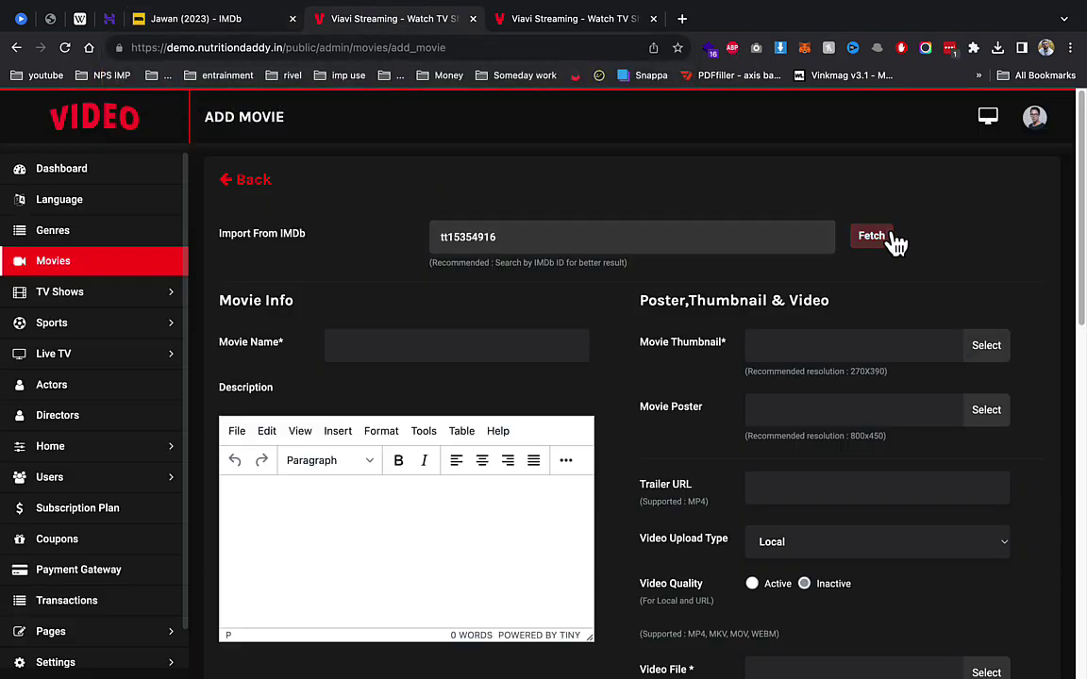
Step: Fetch Jawan's details from IMDb and look over the imported fields
{"action": "left_click", "coordinate": [887, 238]}
{"action": "scroll", "coordinate": [695, 288], "scroll_direction": "down", "scroll_amount": 3}
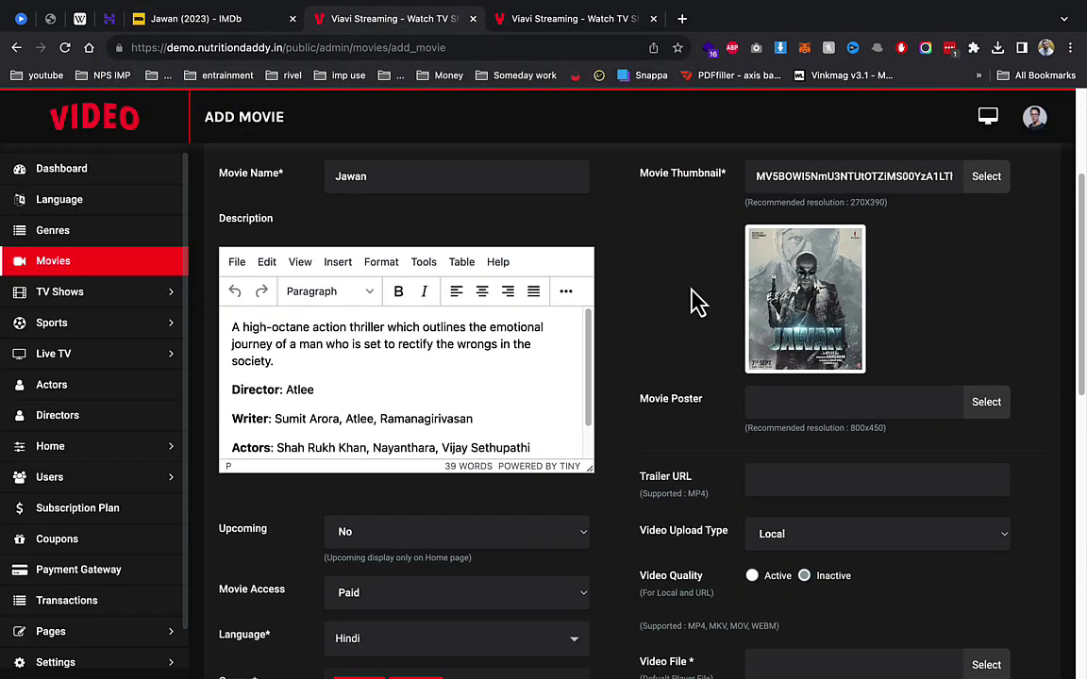
{"action": "scroll", "coordinate": [517, 437], "scroll_direction": "down", "scroll_amount": 2}
{"action": "scroll", "coordinate": [342, 293], "scroll_direction": "up", "scroll_amount": 3}
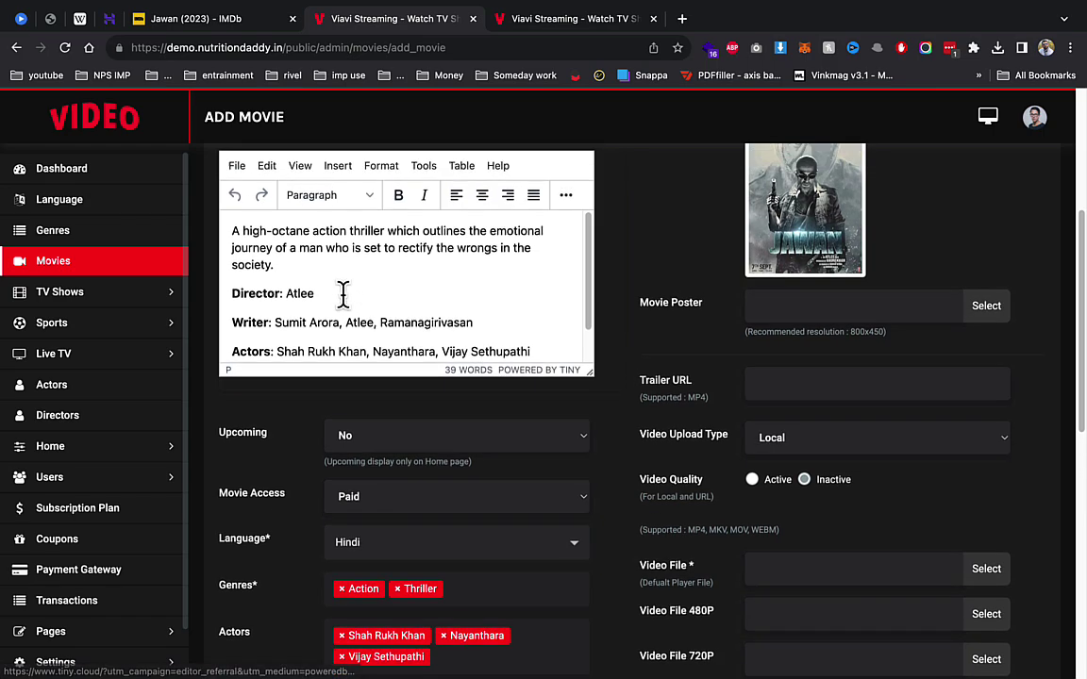
{"action": "scroll", "coordinate": [734, 402], "scroll_direction": "down", "scroll_amount": 1}
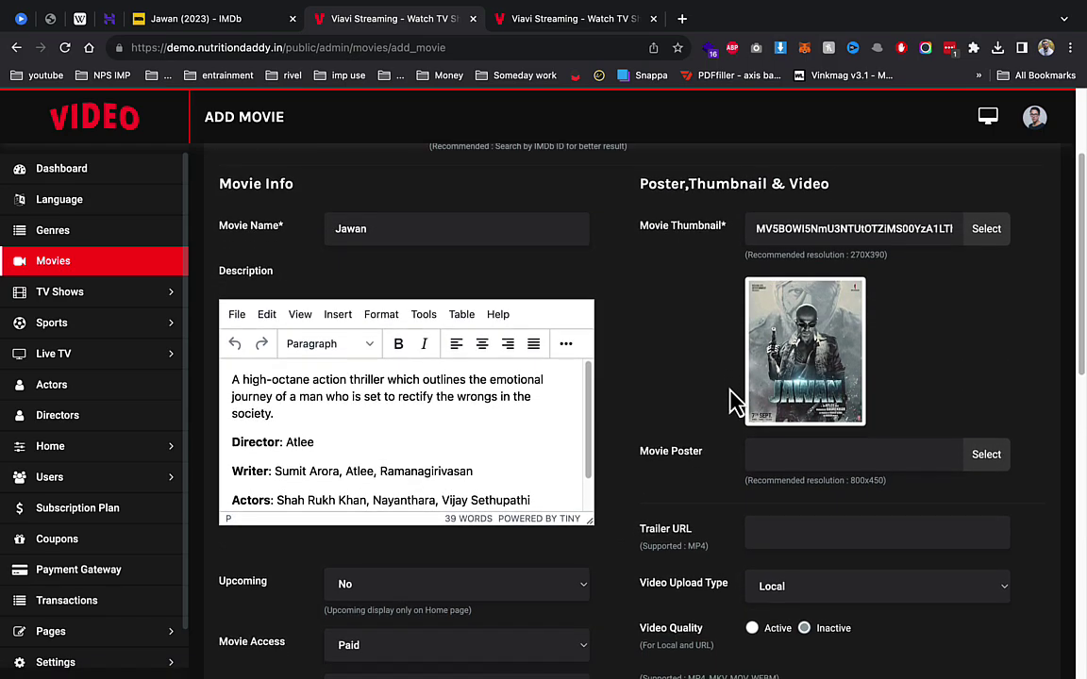
{"action": "scroll", "coordinate": [803, 461], "scroll_direction": "down", "scroll_amount": 2}
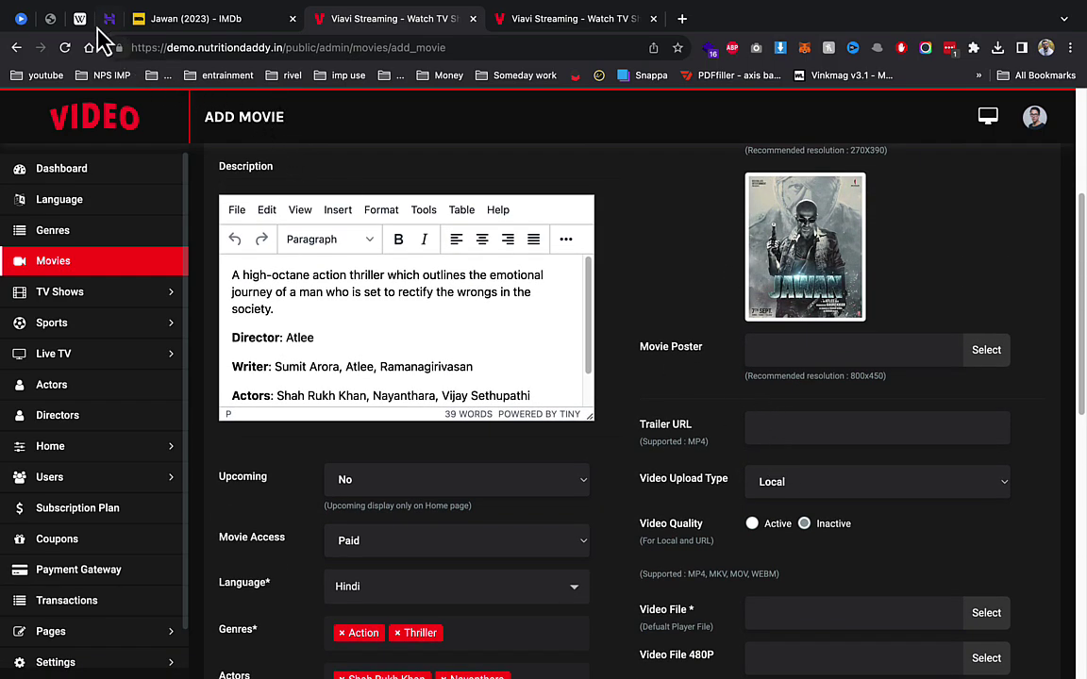
Step: Use the Avtar2.mp4 link from the other tab as the Trailer URL
{"action": "left_click", "coordinate": [49, 21]}
{"action": "left_click", "coordinate": [204, 48]}
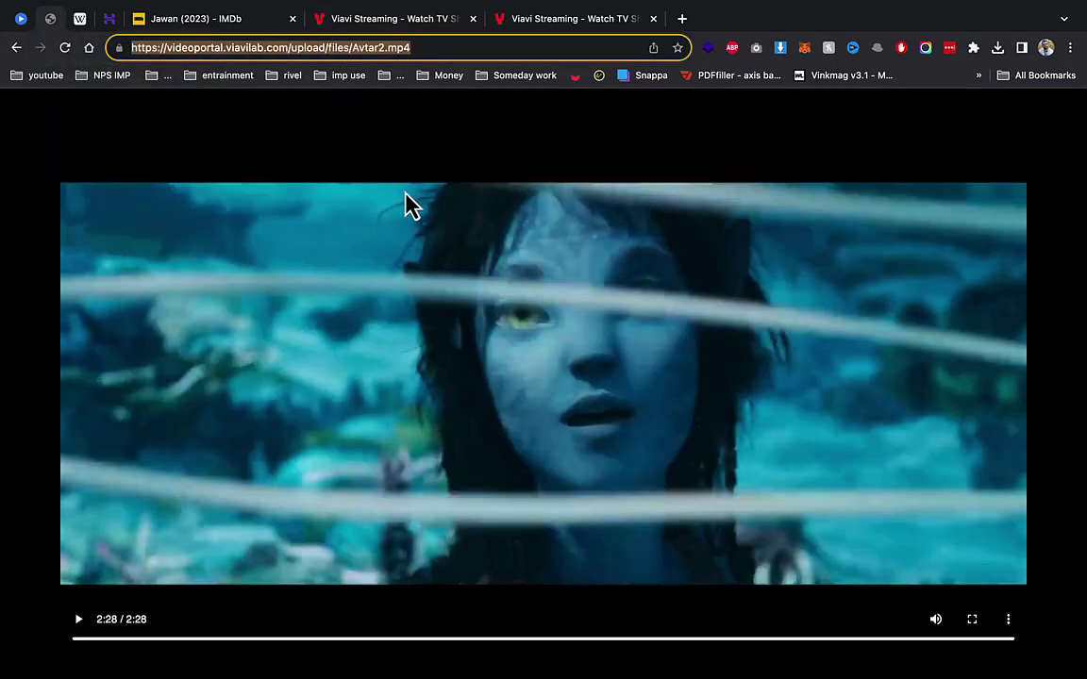
{"action": "left_click", "coordinate": [383, 27]}
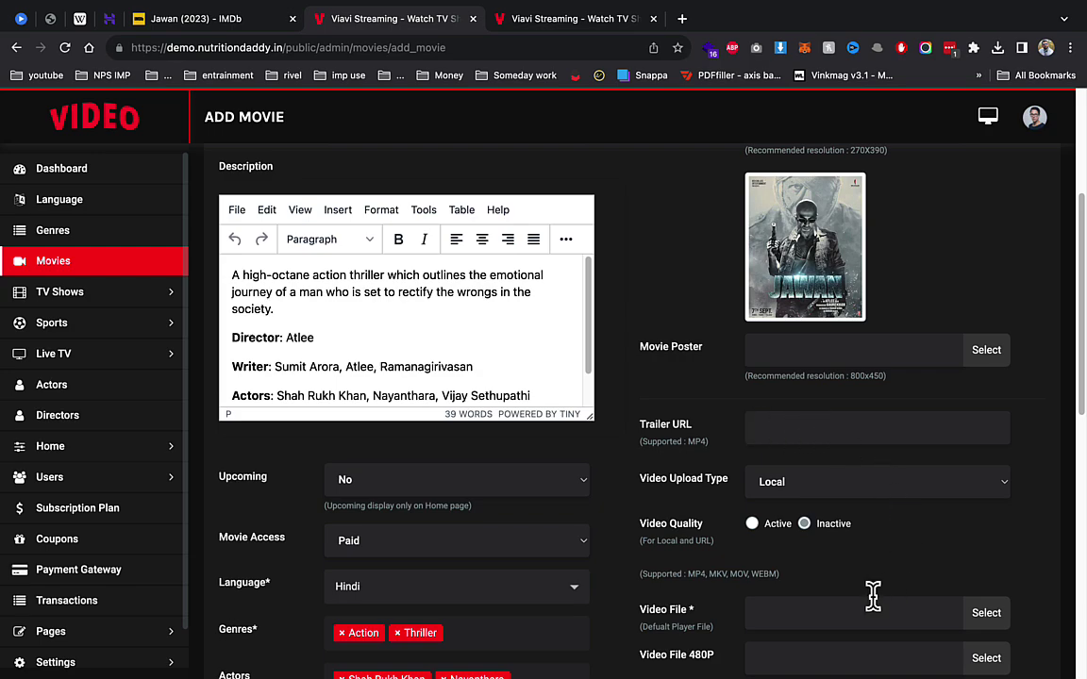
{"action": "left_click", "coordinate": [786, 426]}
{"action": "key", "text": "ctrl+v"}
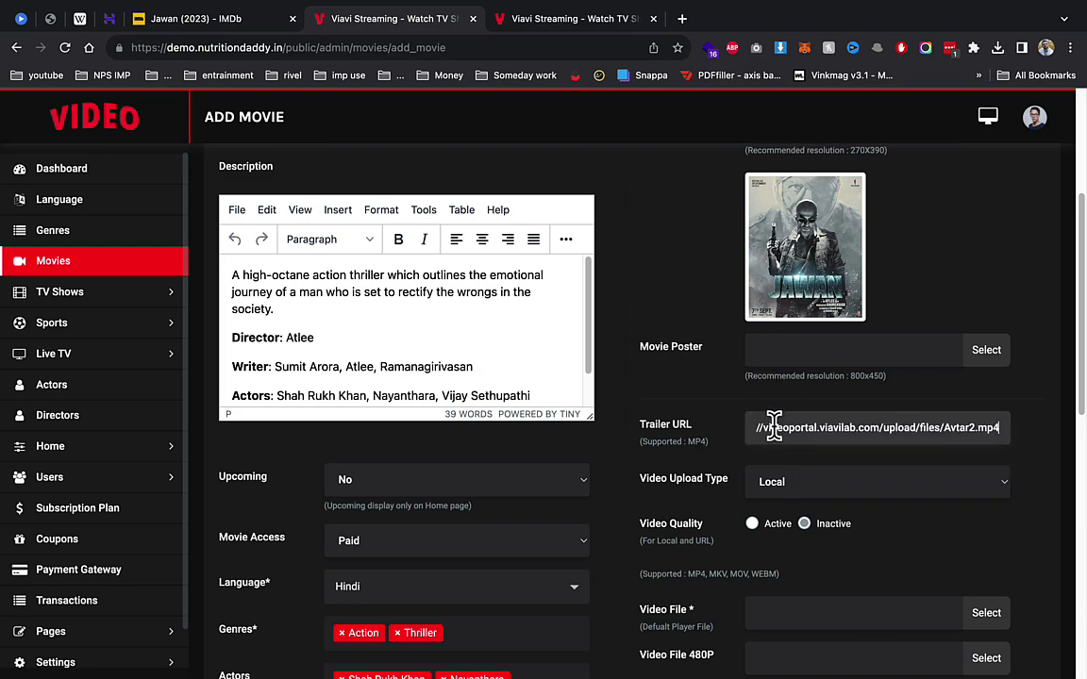
Step: Set Video Upload Type to URL and use the Avtar2.mp4 link as the Video URL
{"action": "left_click", "coordinate": [792, 493]}
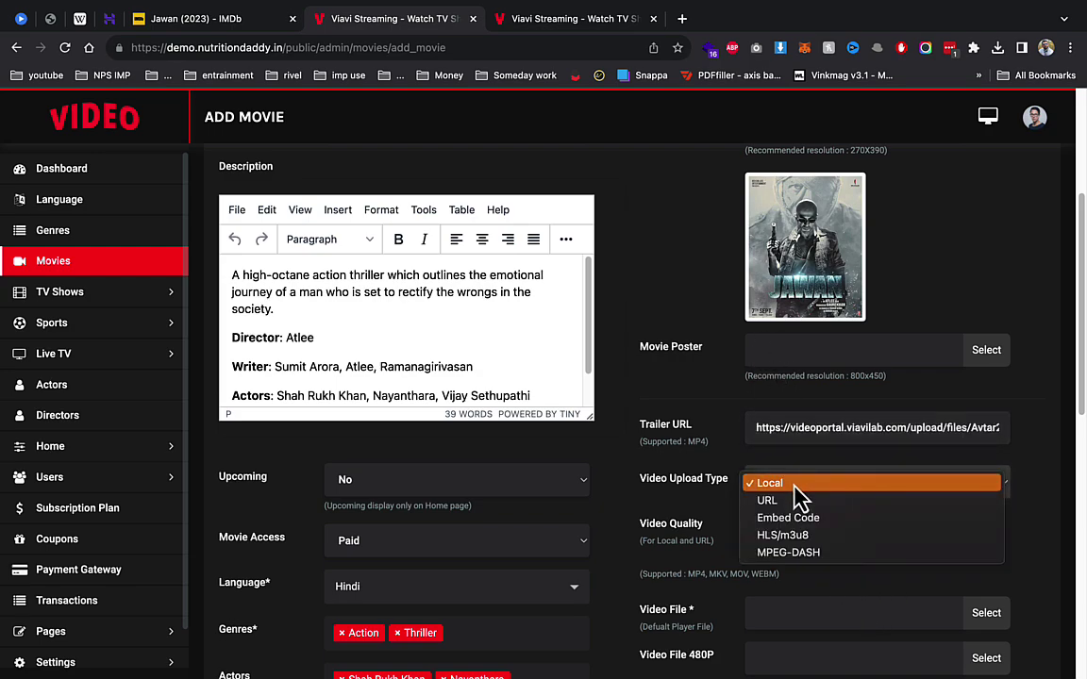
{"action": "left_click", "coordinate": [798, 502]}
{"action": "scroll", "coordinate": [800, 566], "scroll_direction": "down", "scroll_amount": 1}
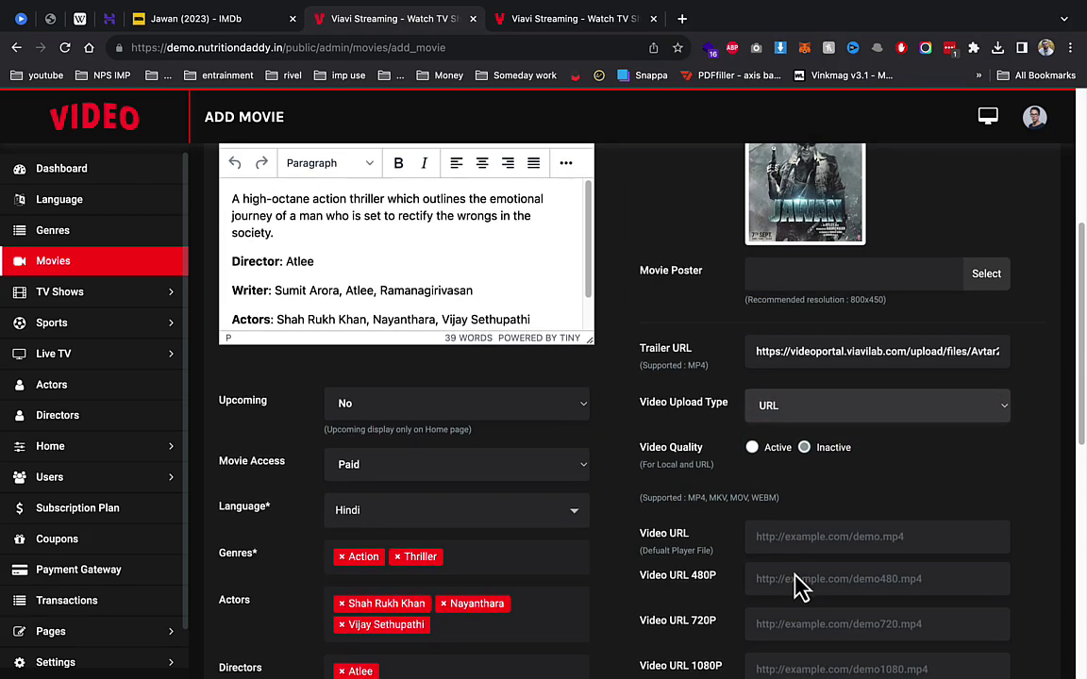
{"action": "left_click", "coordinate": [797, 536]}
{"action": "key", "text": "ctrl+v"}
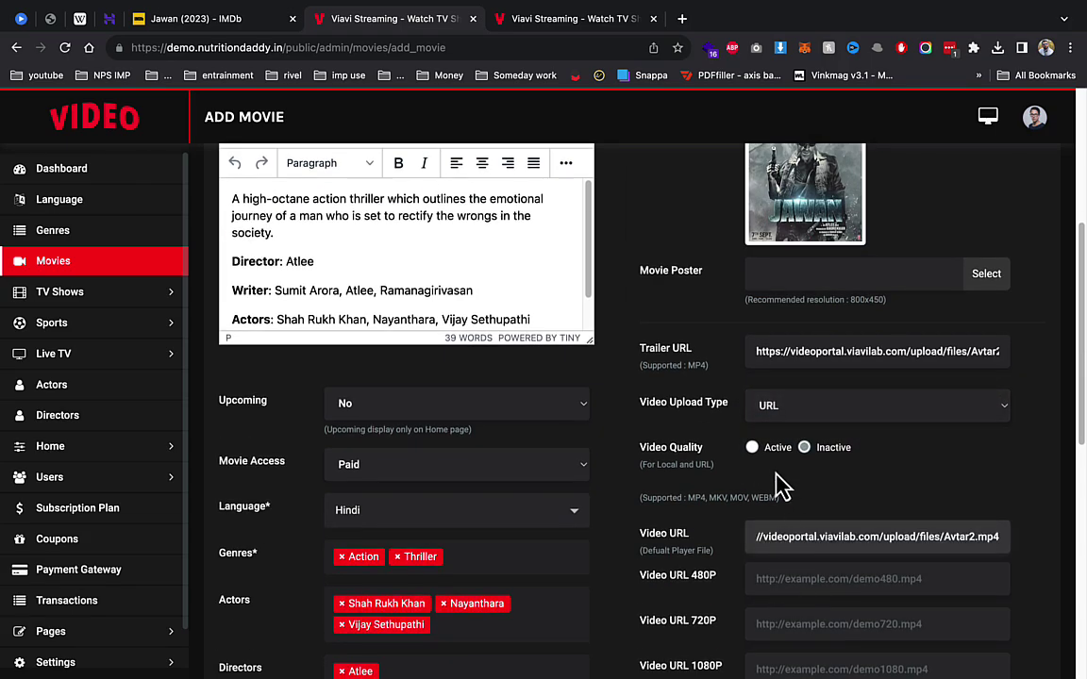
Step: Set Video Quality to Active and save the Jawan movie
{"action": "left_click", "coordinate": [752, 448]}
{"action": "scroll", "coordinate": [849, 547], "scroll_direction": "down", "scroll_amount": 3}
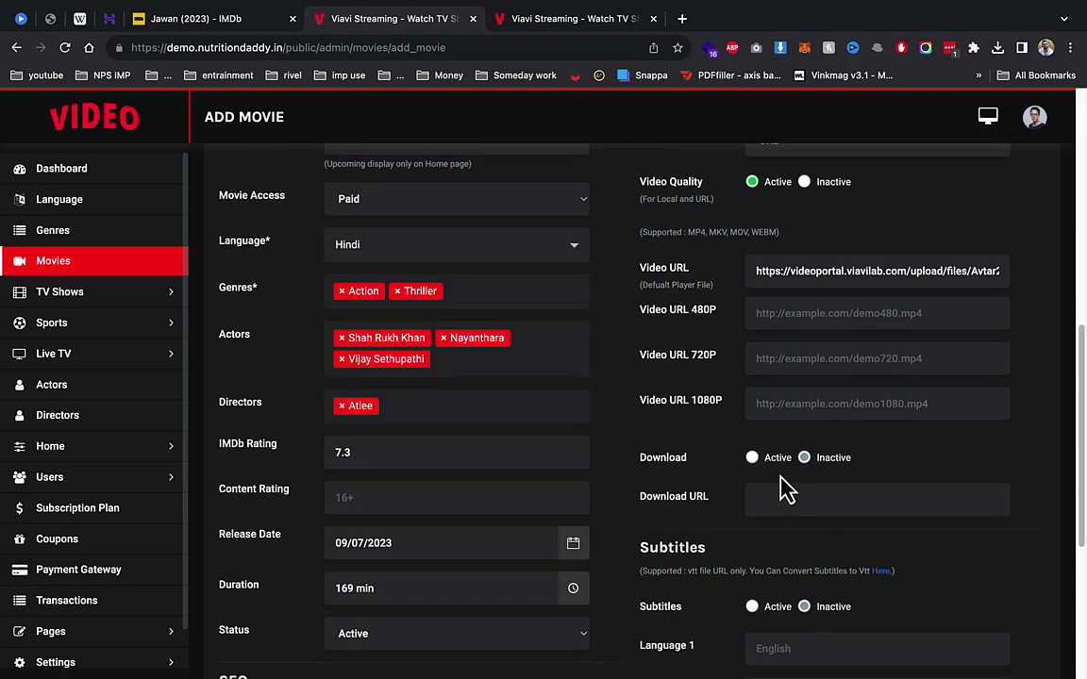
{"action": "scroll", "coordinate": [764, 486], "scroll_direction": "down", "scroll_amount": 2}
{"action": "scroll", "coordinate": [755, 490], "scroll_direction": "down", "scroll_amount": 2}
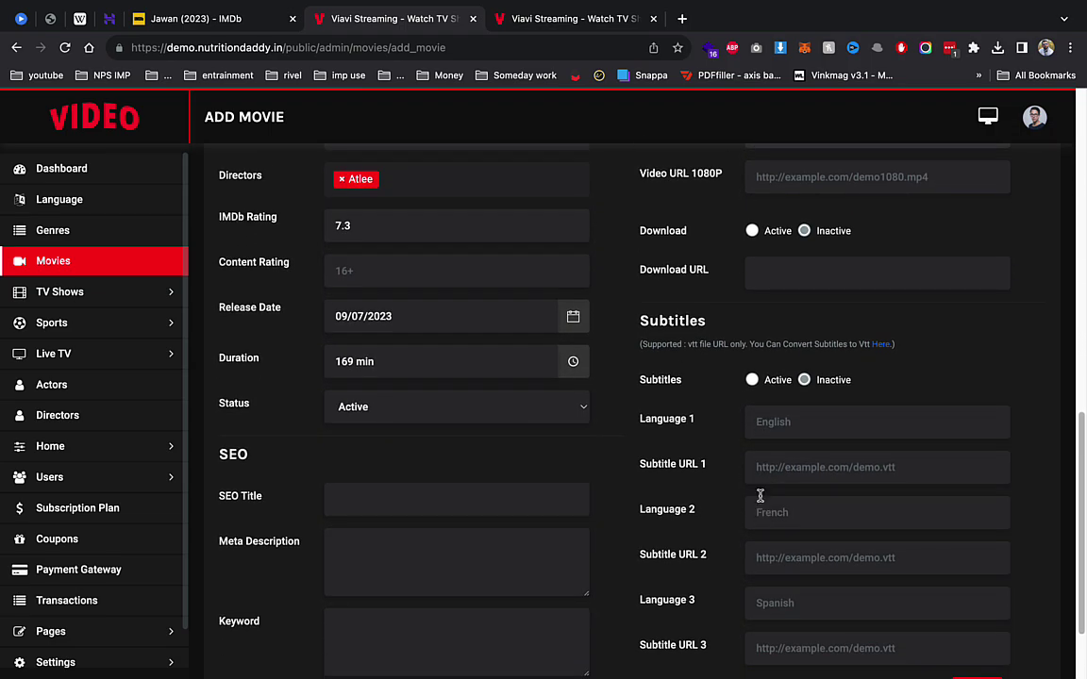
{"action": "scroll", "coordinate": [759, 495], "scroll_direction": "down", "scroll_amount": 2}
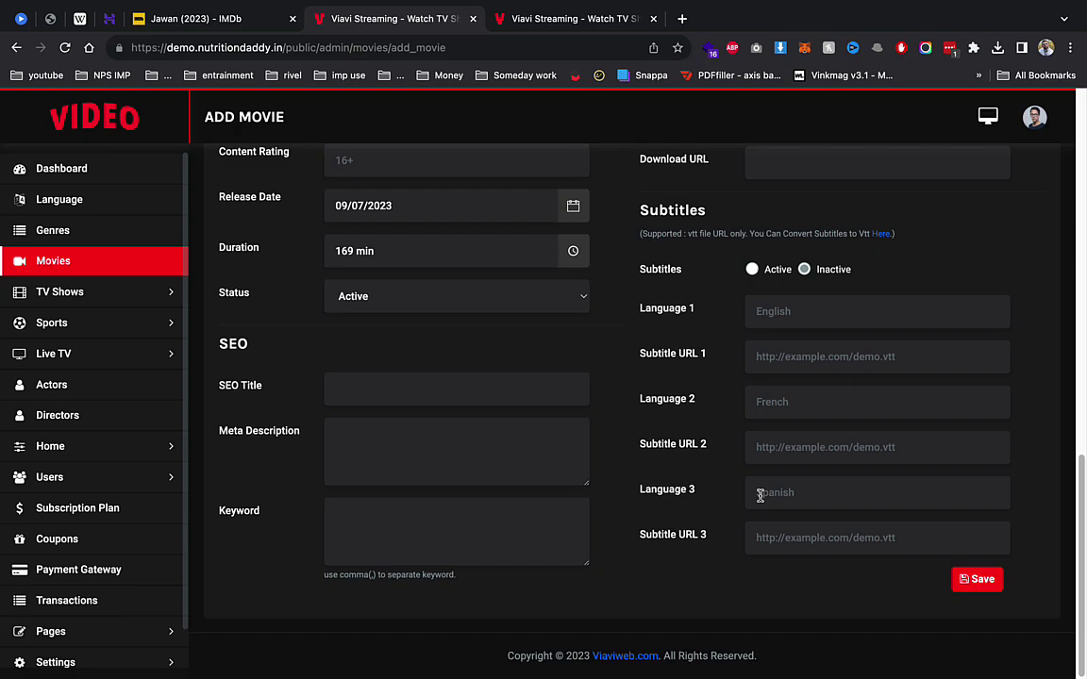
{"action": "left_click", "coordinate": [991, 581]}
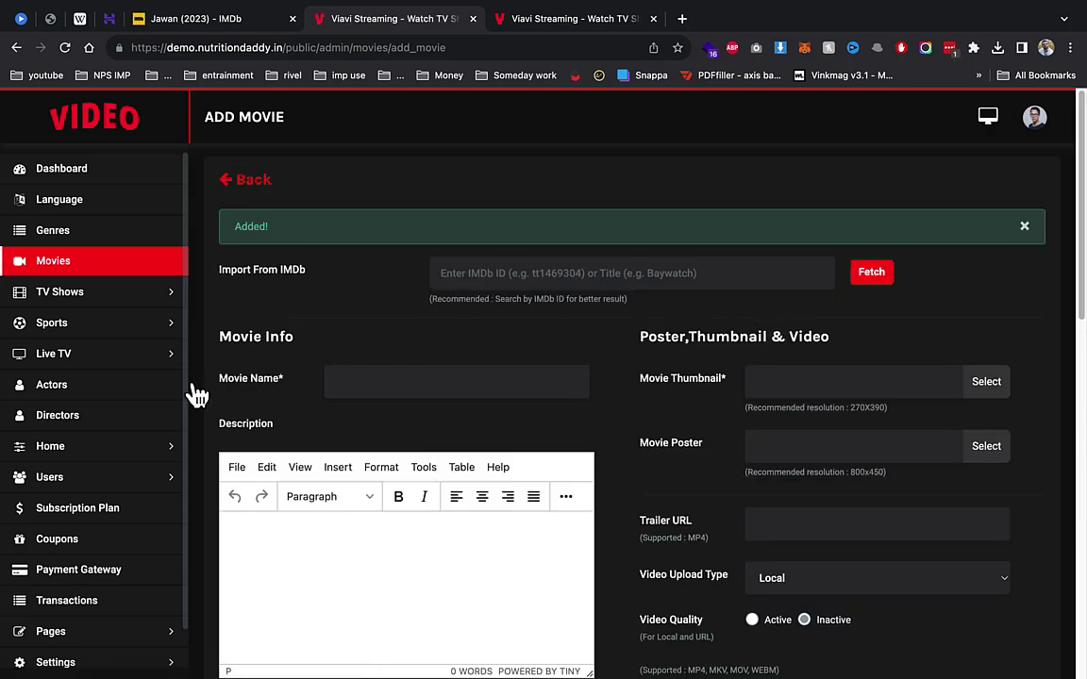
Step: Open the admin Movies list, then reload and browse the public home page
{"action": "left_click", "coordinate": [87, 261]}
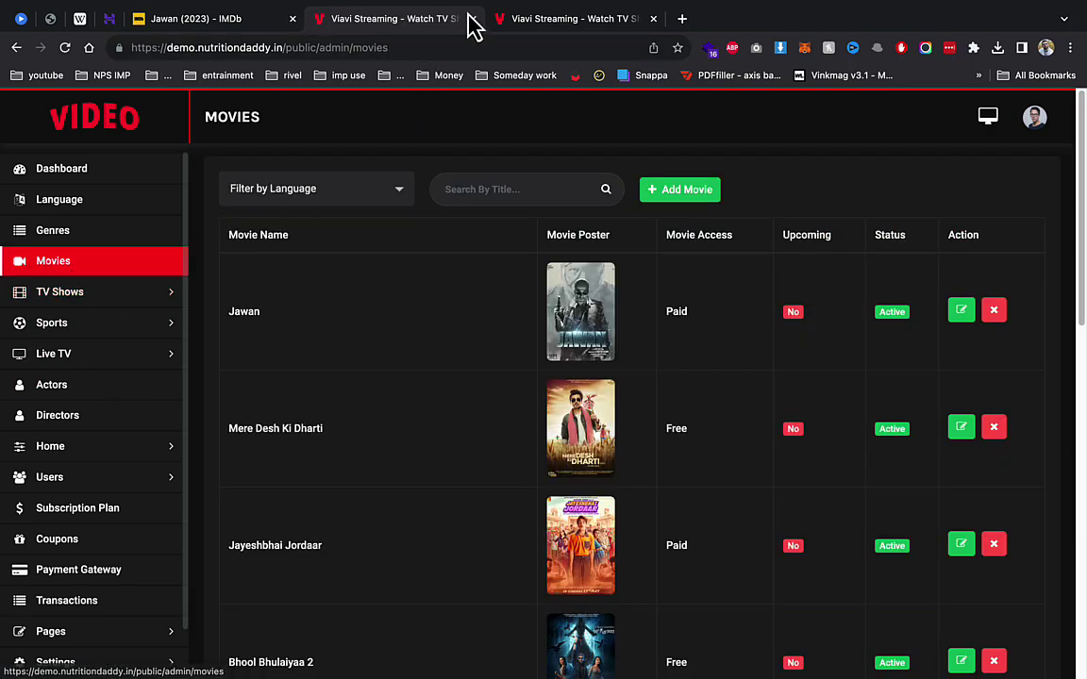
{"action": "left_click", "coordinate": [522, 19]}
{"action": "scroll", "coordinate": [267, 427], "scroll_direction": "up", "scroll_amount": 4}
{"action": "scroll", "coordinate": [267, 426], "scroll_direction": "up", "scroll_amount": 5}
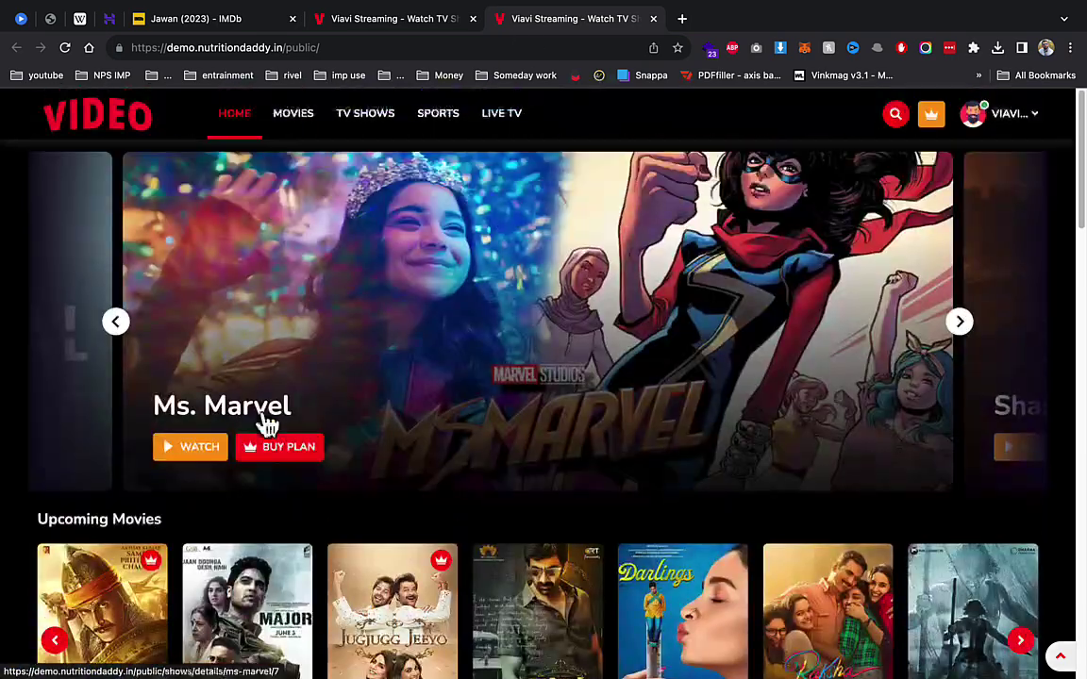
{"action": "left_click", "coordinate": [264, 415]}
{"action": "scroll", "coordinate": [264, 415], "scroll_direction": "down", "scroll_amount": 1}
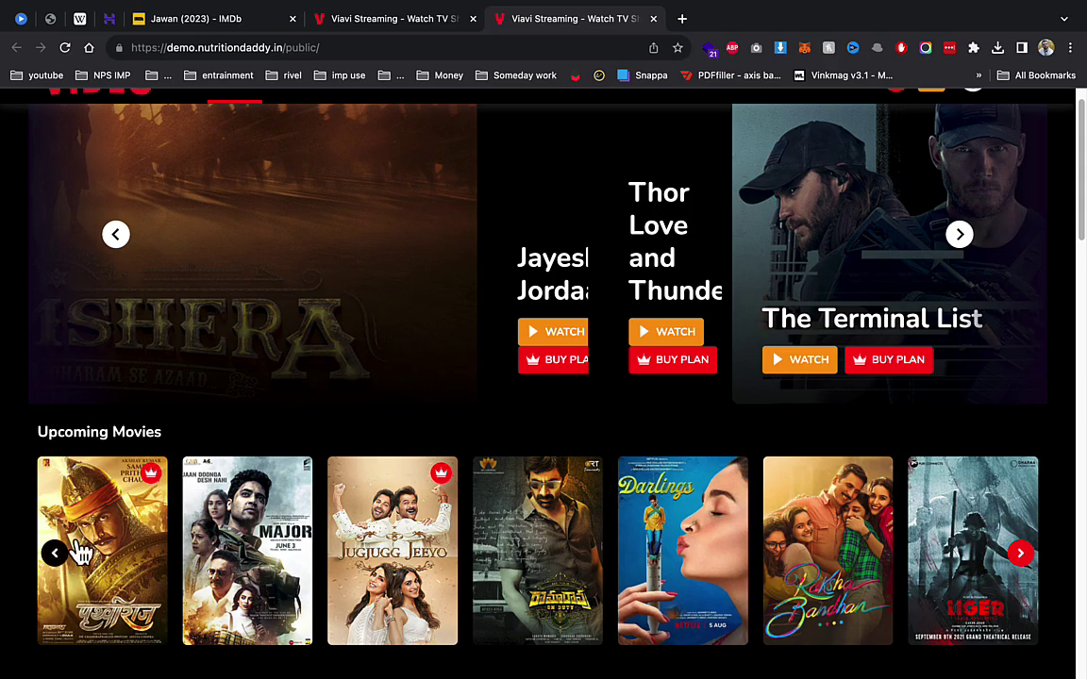
{"action": "scroll", "coordinate": [110, 539], "scroll_direction": "up", "scroll_amount": 1}
{"action": "scroll", "coordinate": [109, 539], "scroll_direction": "down", "scroll_amount": 2}
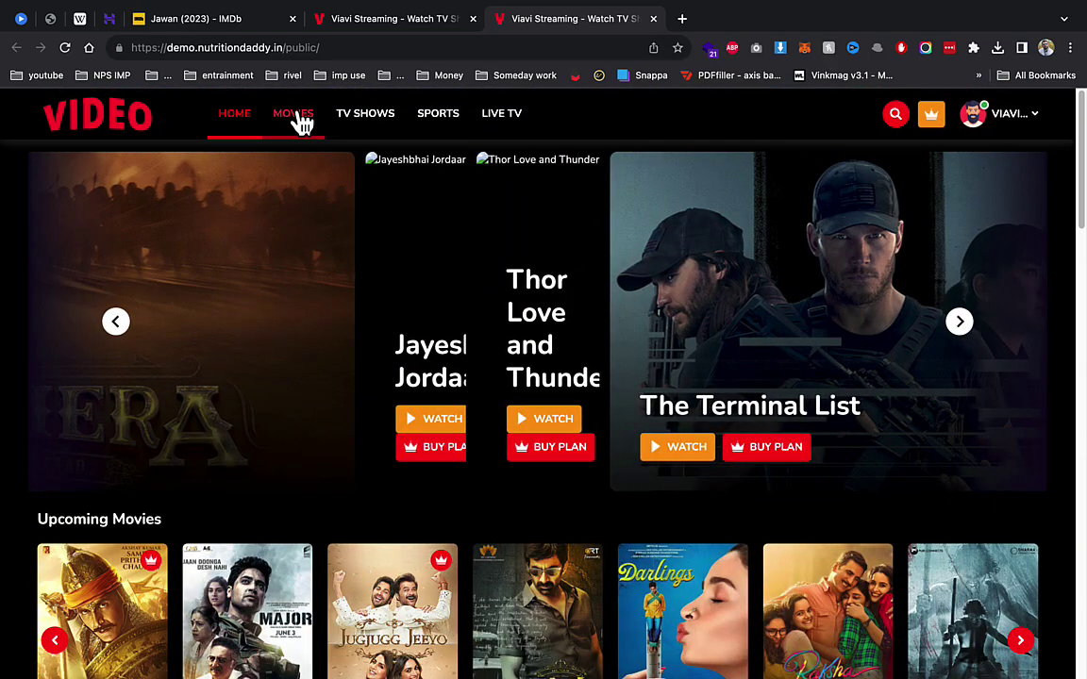
Step: Check that Jawan tops the public Movies page, then open Mere Desh Ki Dharti's details page
{"action": "left_click", "coordinate": [293, 113]}
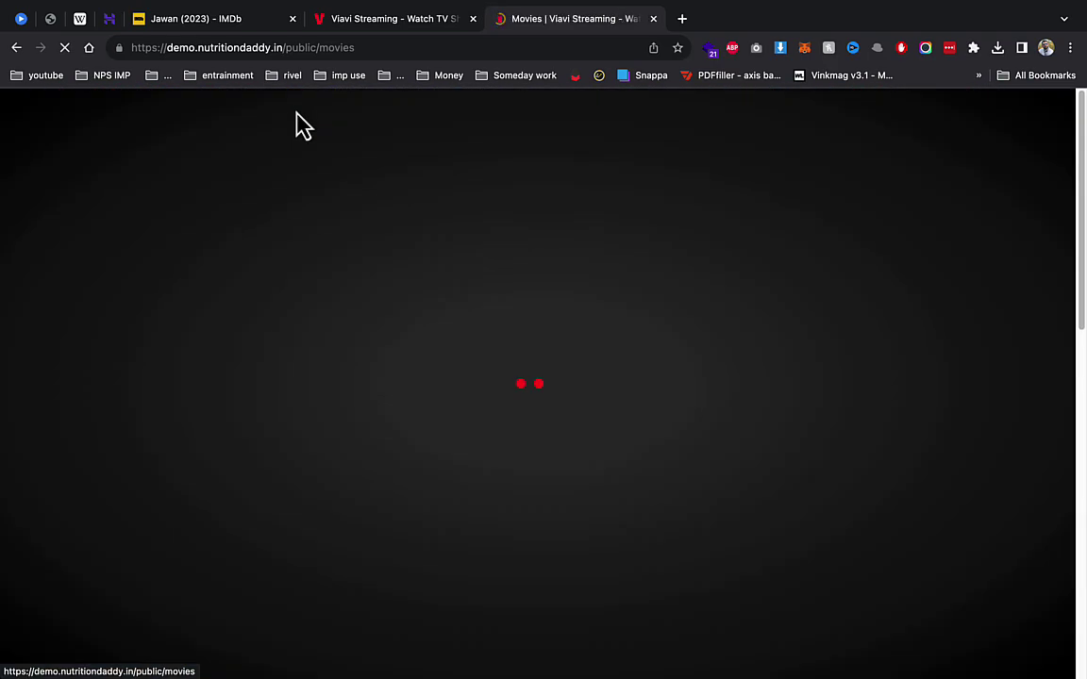
{"action": "scroll", "coordinate": [281, 364], "scroll_direction": "down", "scroll_amount": 3}
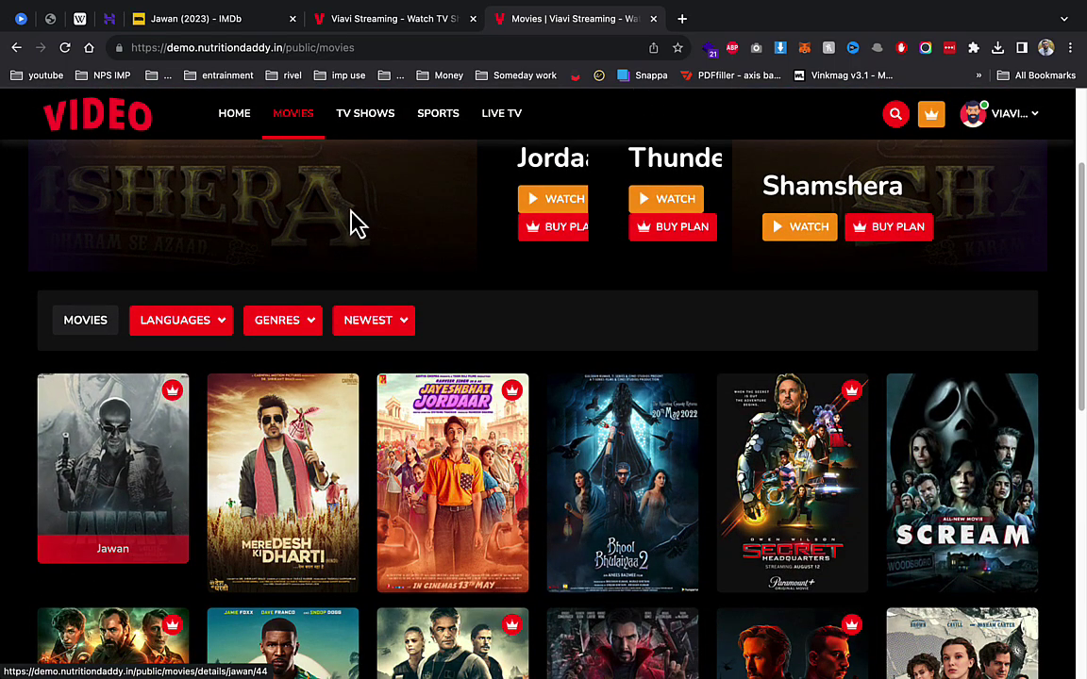
{"action": "left_click", "coordinate": [341, 21]}
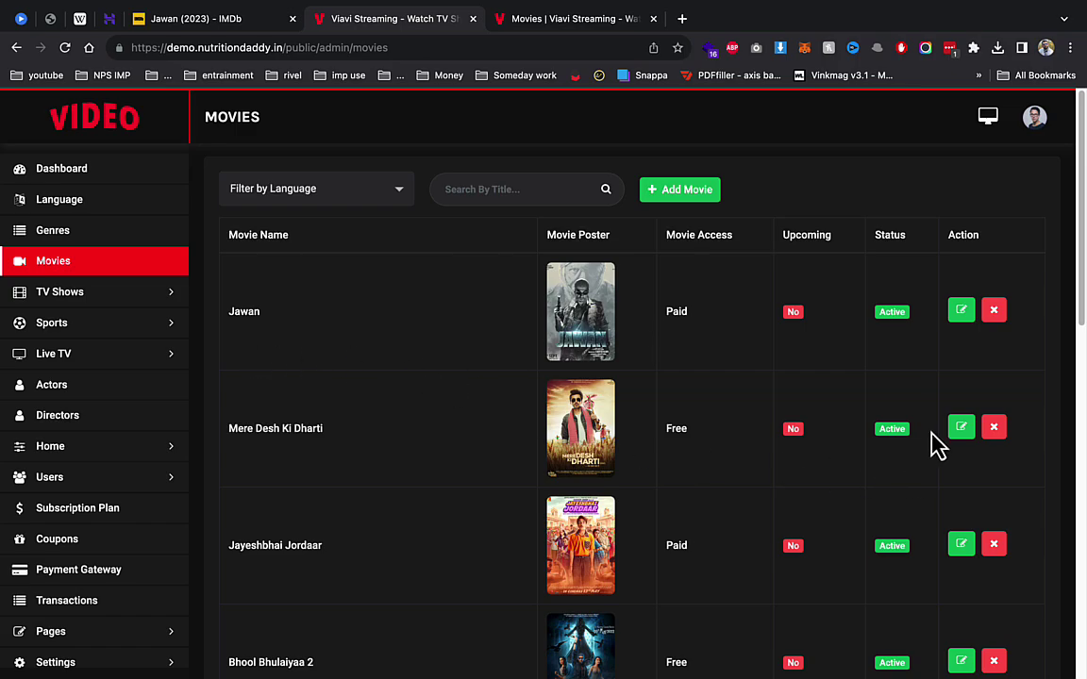
{"action": "left_click", "coordinate": [533, 26]}
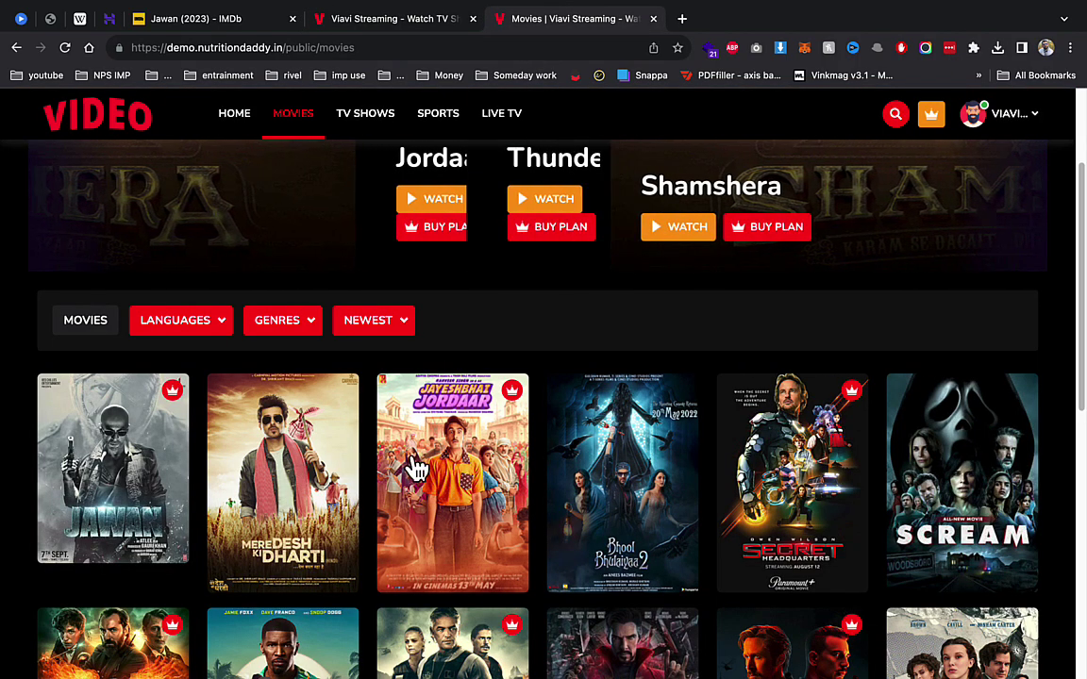
{"action": "left_click", "coordinate": [341, 443]}
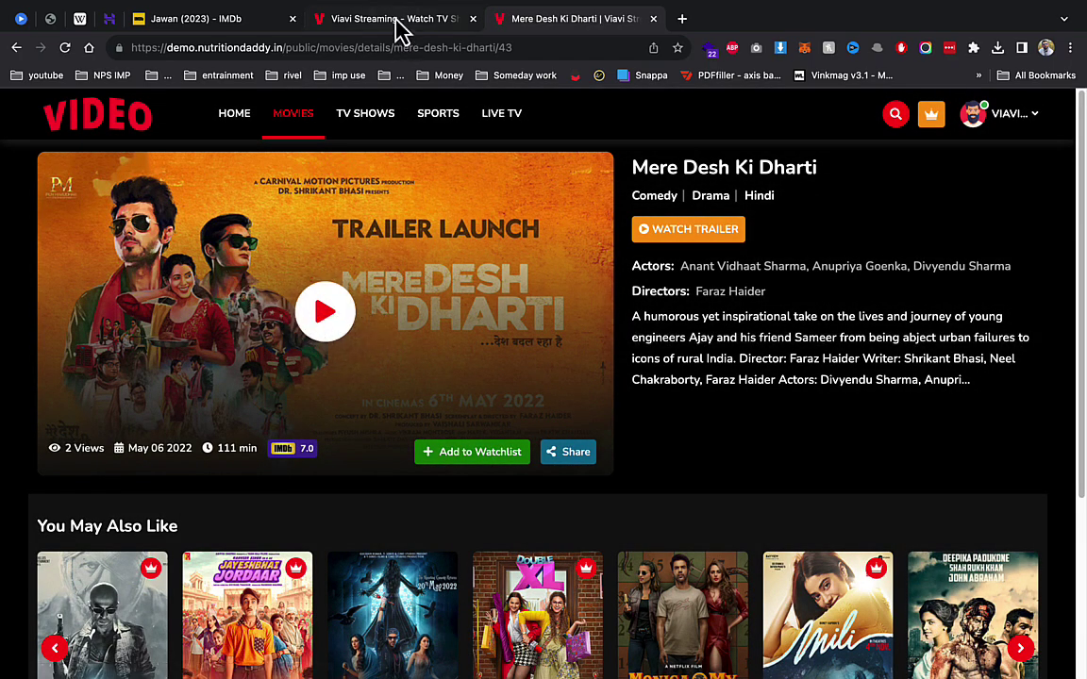
Step: Open the Edit Movie form for Mere Desh Ki Dharti in the admin
{"action": "left_click", "coordinate": [401, 23]}
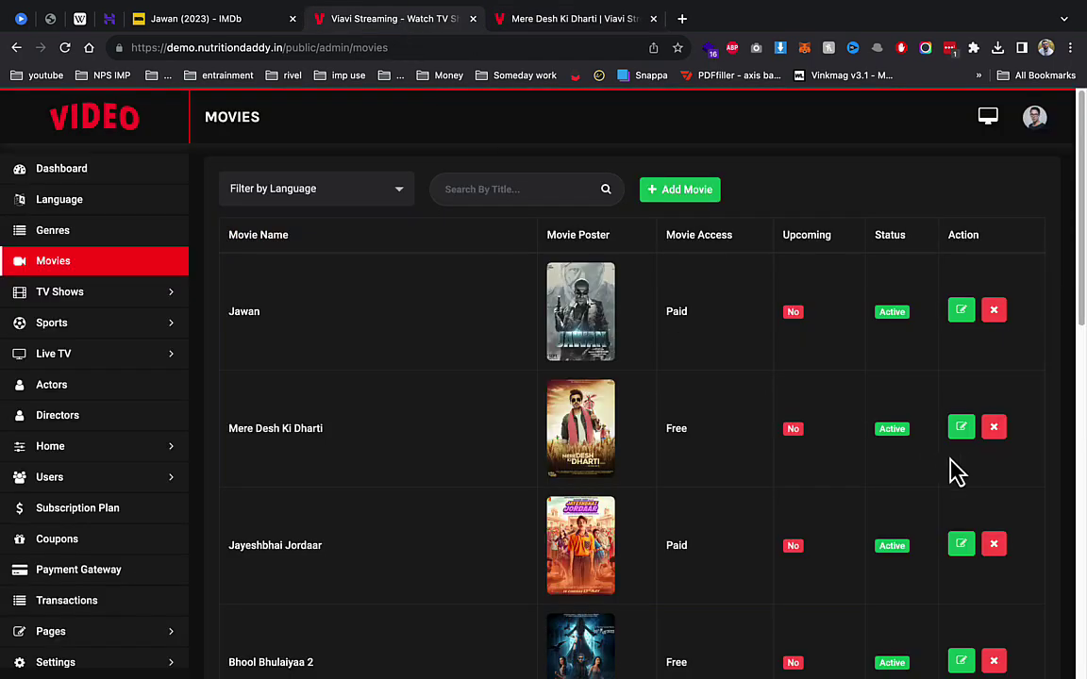
{"action": "left_click", "coordinate": [959, 427]}
{"action": "scroll", "coordinate": [822, 408], "scroll_direction": "down", "scroll_amount": 3}
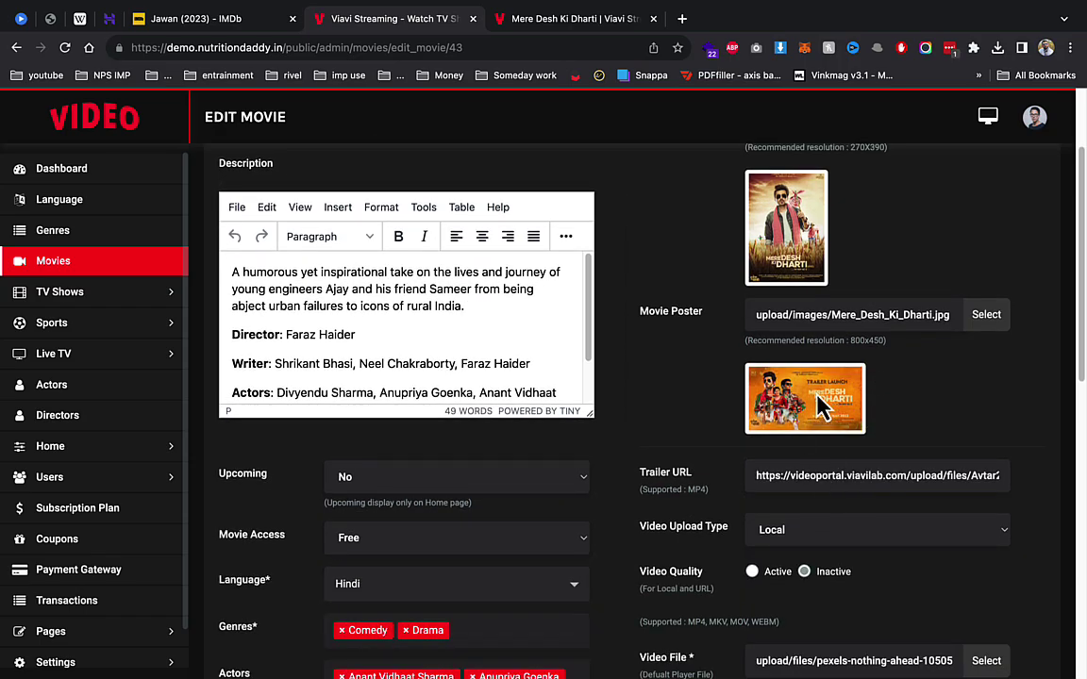
Step: Play Mere Desh Ki Dharti on its public details page, then go back to its edit form
{"action": "left_click", "coordinate": [566, 19]}
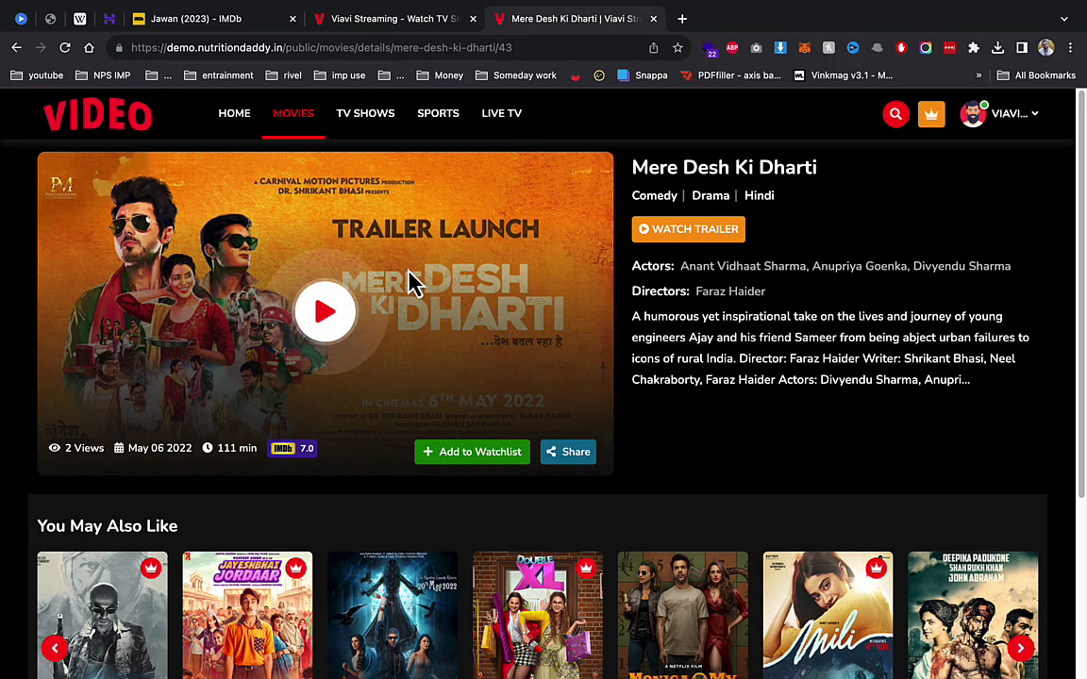
{"action": "left_click", "coordinate": [313, 307]}
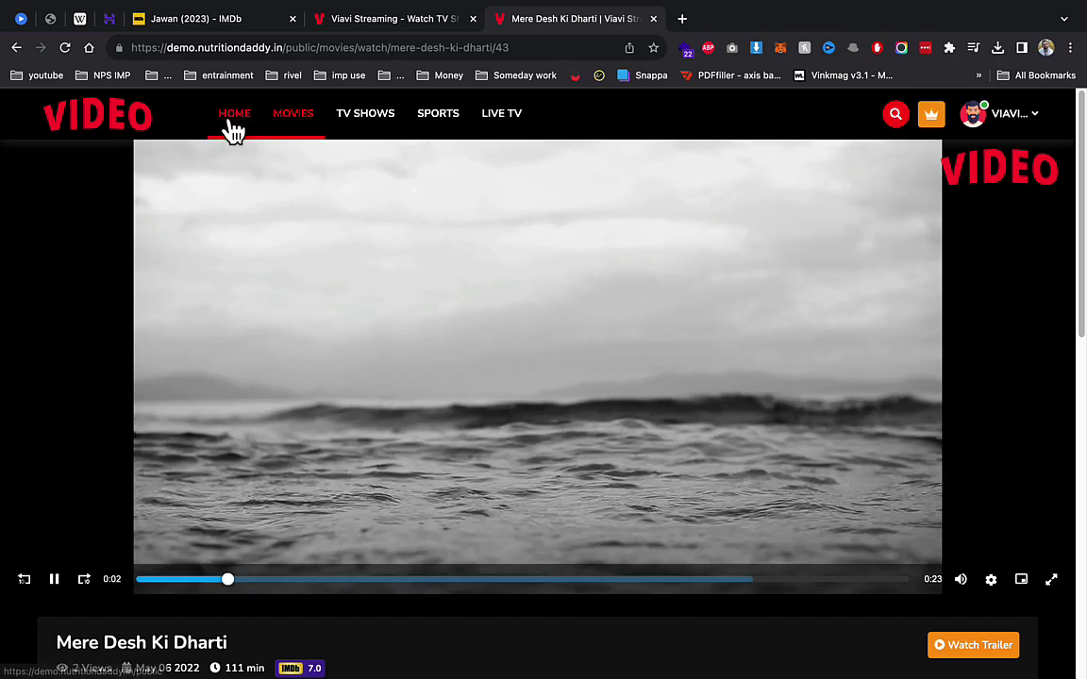
{"action": "left_click", "coordinate": [232, 120]}
{"action": "left_click", "coordinate": [363, 28]}
Step: Review the TV Shows admin lists: Shows, Seasons and Episodes
{"action": "left_click", "coordinate": [89, 291]}
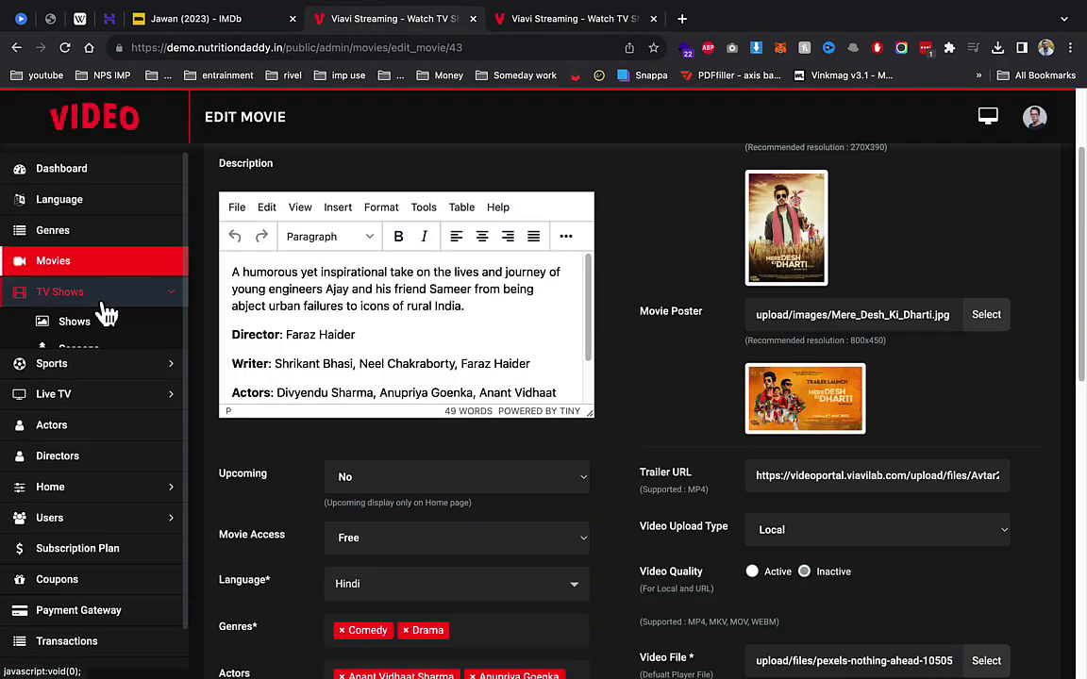
{"action": "left_click", "coordinate": [85, 331]}
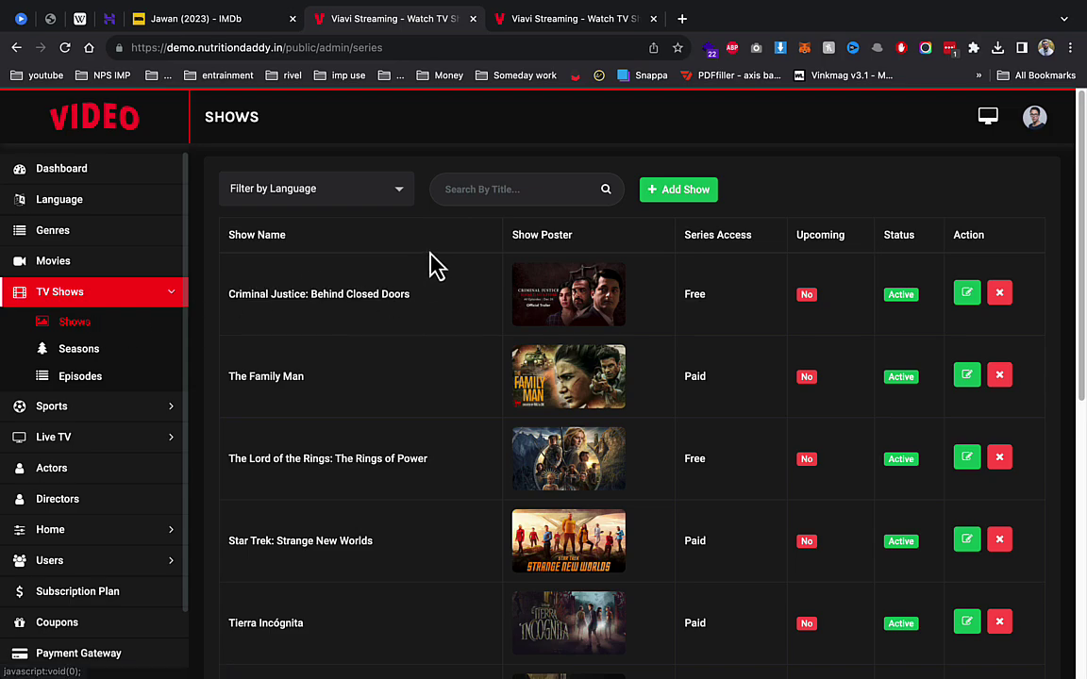
{"action": "left_click", "coordinate": [64, 351]}
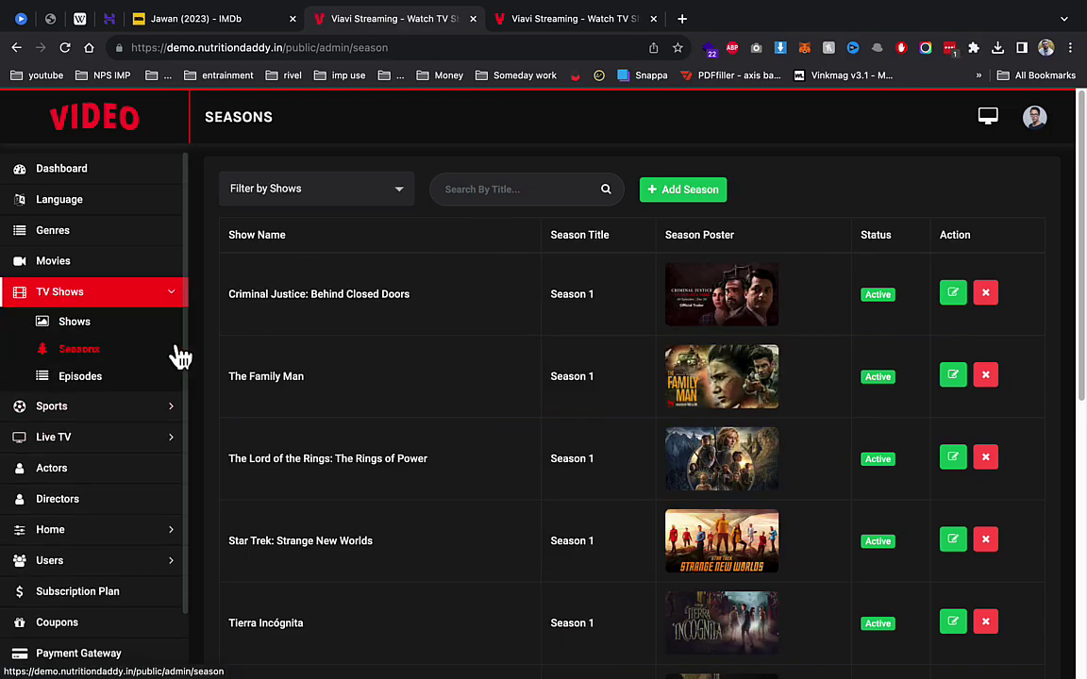
{"action": "left_click", "coordinate": [128, 378]}
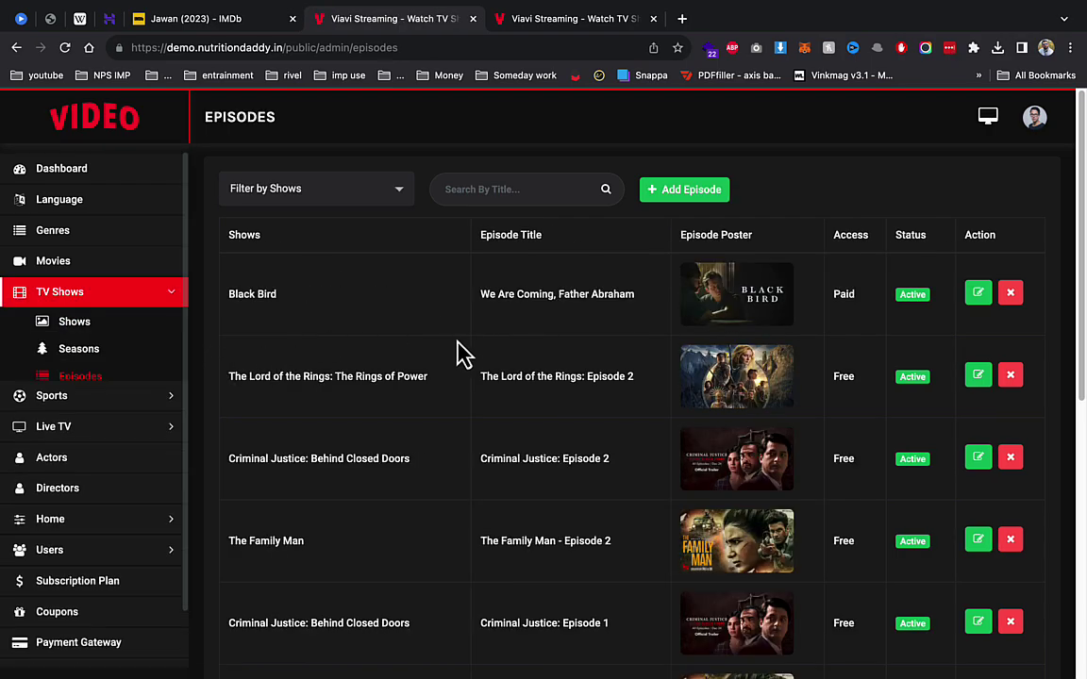
Step: Start a new episode with show Aashram and Season 3 selected
{"action": "left_click", "coordinate": [696, 214]}
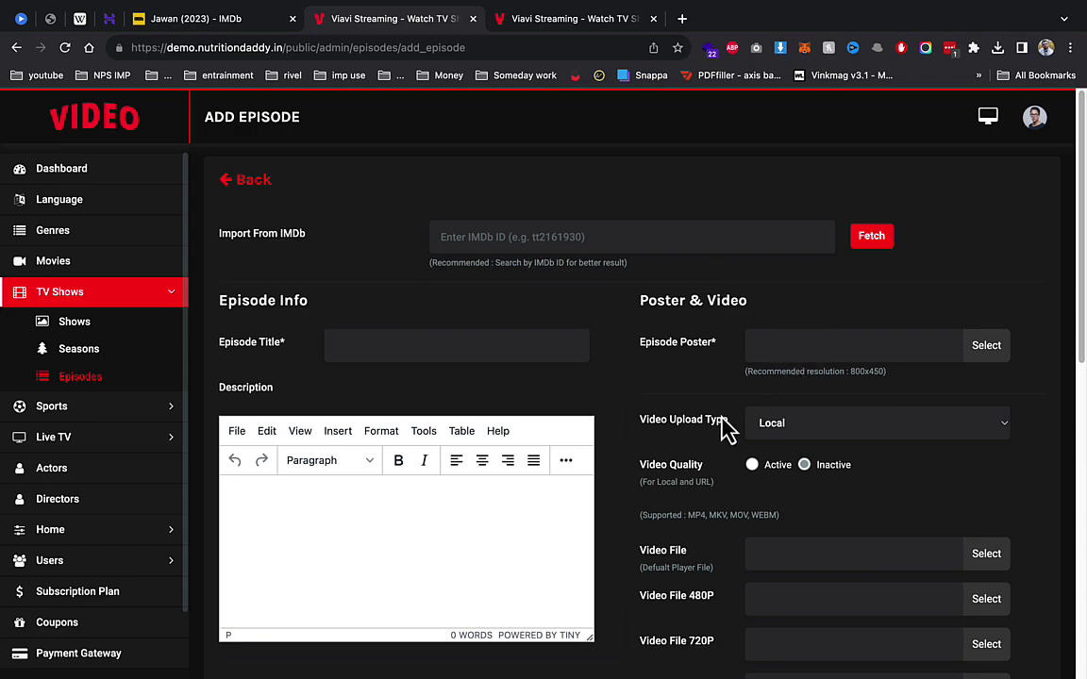
{"action": "scroll", "coordinate": [710, 425], "scroll_direction": "down", "scroll_amount": 2}
{"action": "scroll", "coordinate": [699, 436], "scroll_direction": "down", "scroll_amount": 2}
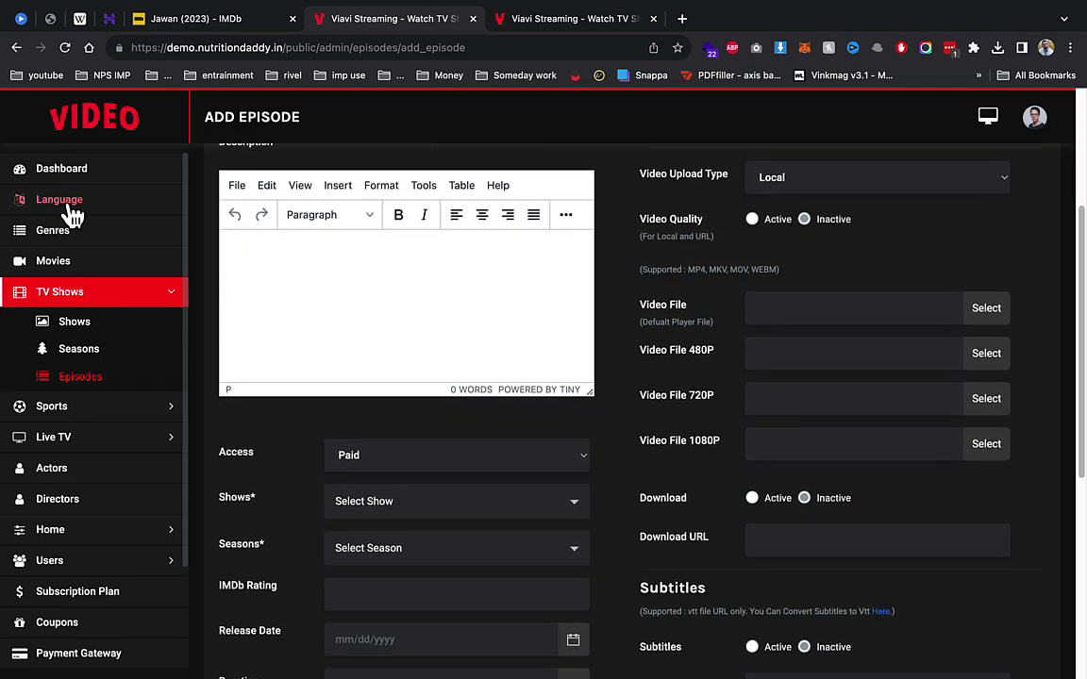
{"action": "scroll", "coordinate": [472, 469], "scroll_direction": "down", "scroll_amount": 1}
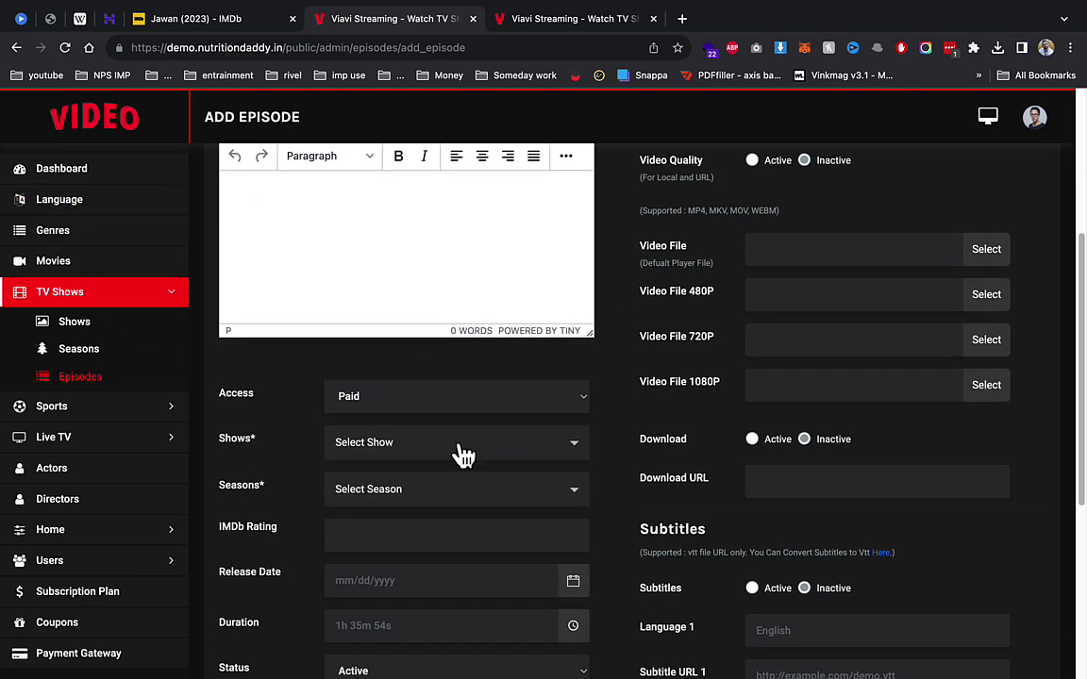
{"action": "left_click", "coordinate": [464, 451]}
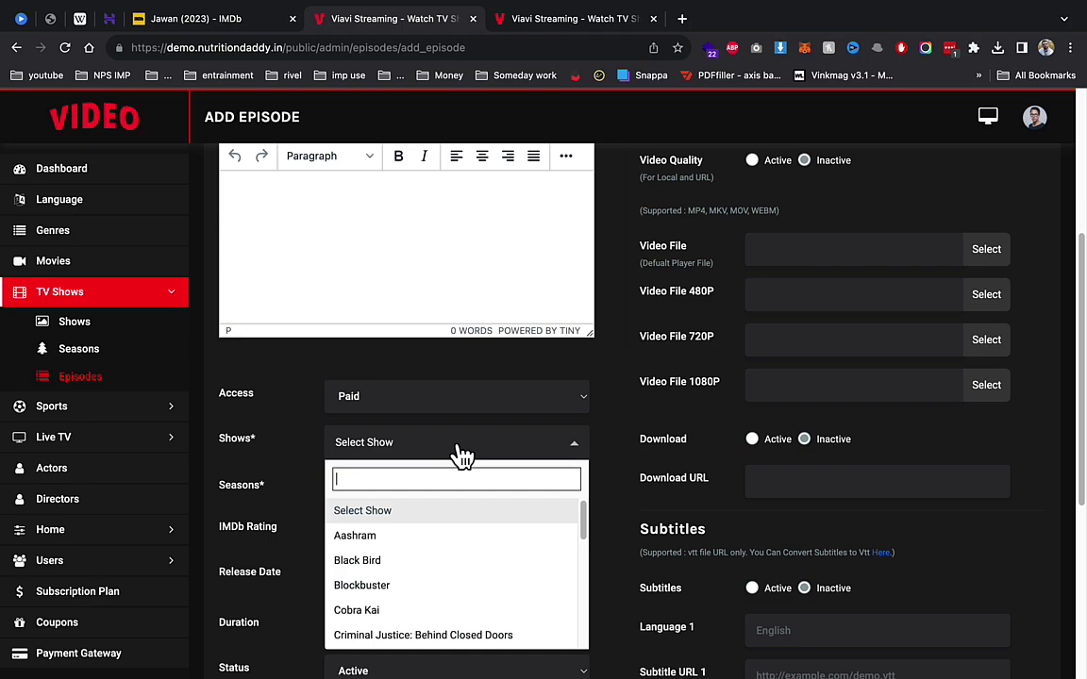
{"action": "left_click", "coordinate": [379, 535]}
{"action": "left_click", "coordinate": [377, 495]}
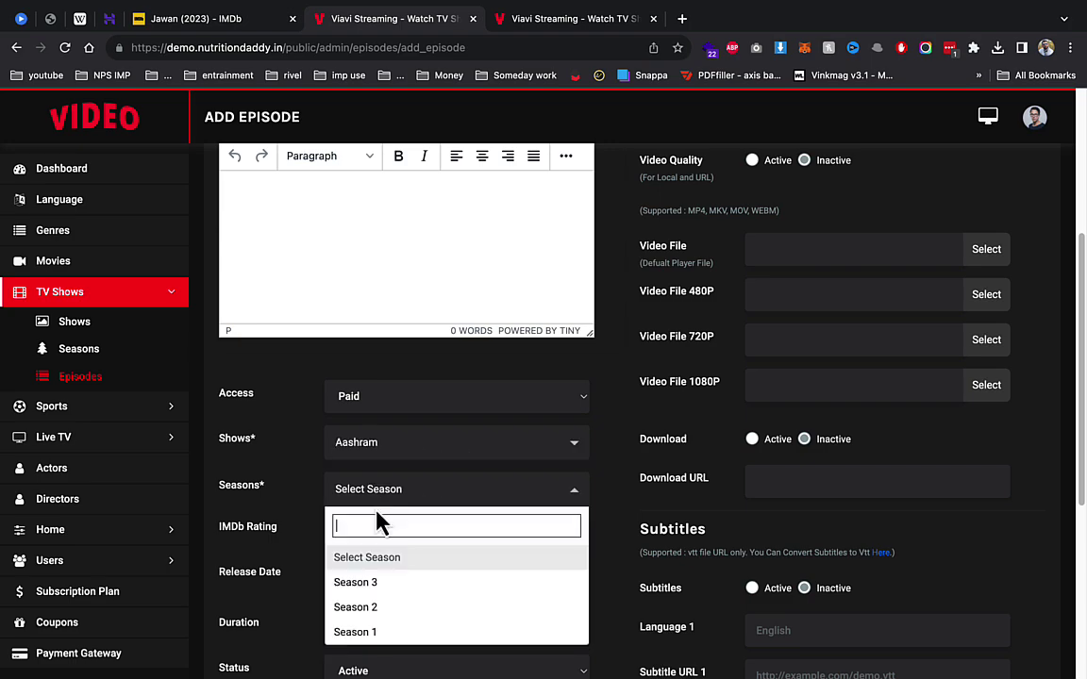
{"action": "left_click", "coordinate": [364, 589]}
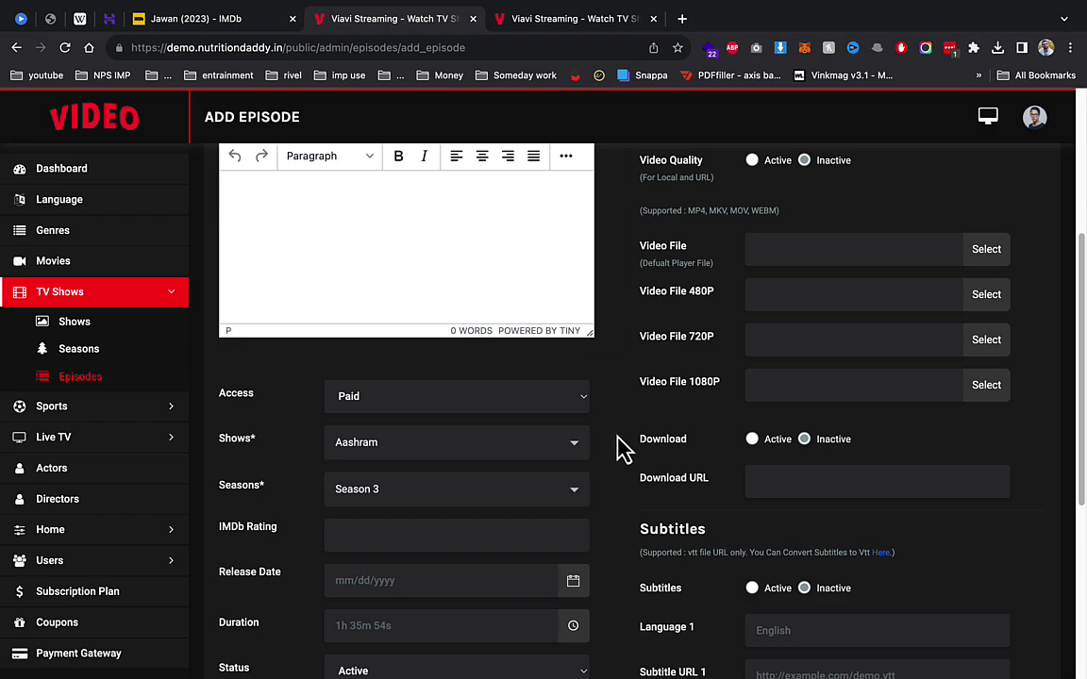
{"action": "scroll", "coordinate": [618, 449], "scroll_direction": "down", "scroll_amount": 5}
{"action": "left_click", "coordinate": [119, 409]}
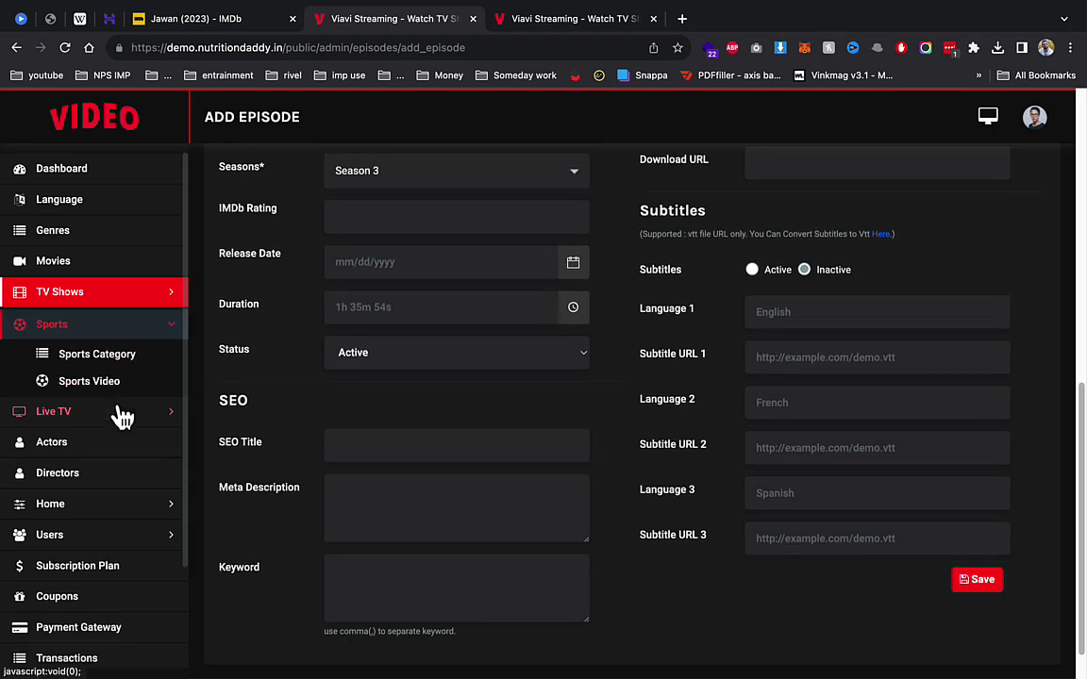
Step: Review the Sports Categories list and the Sports Video list of Free, Active clips
{"action": "left_click", "coordinate": [118, 357]}
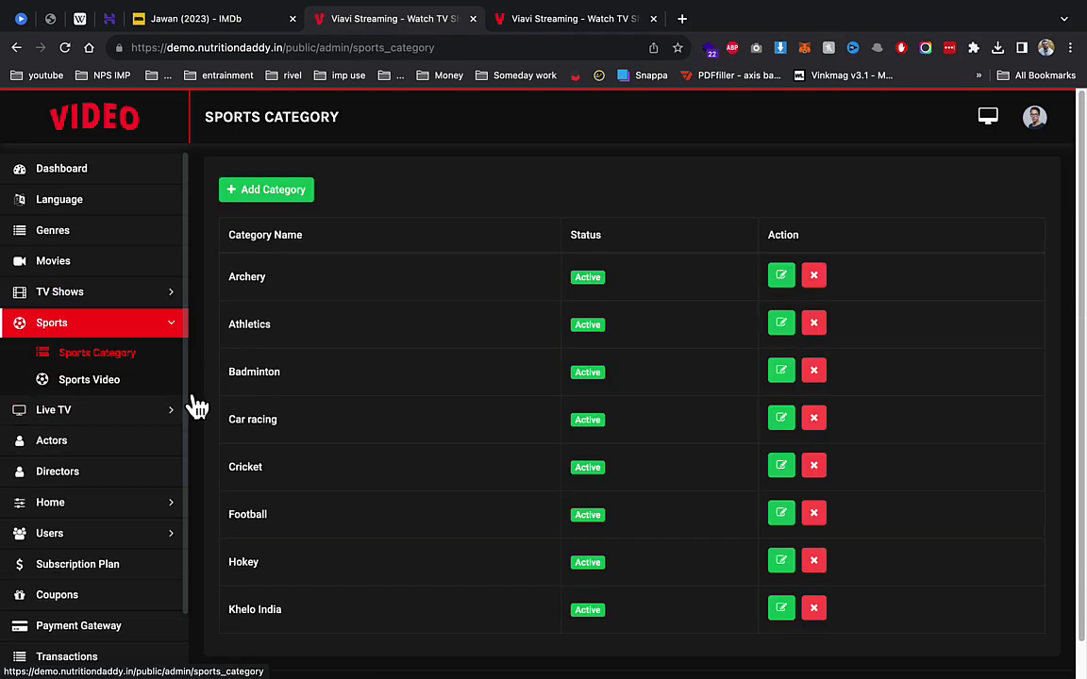
{"action": "left_click", "coordinate": [95, 383]}
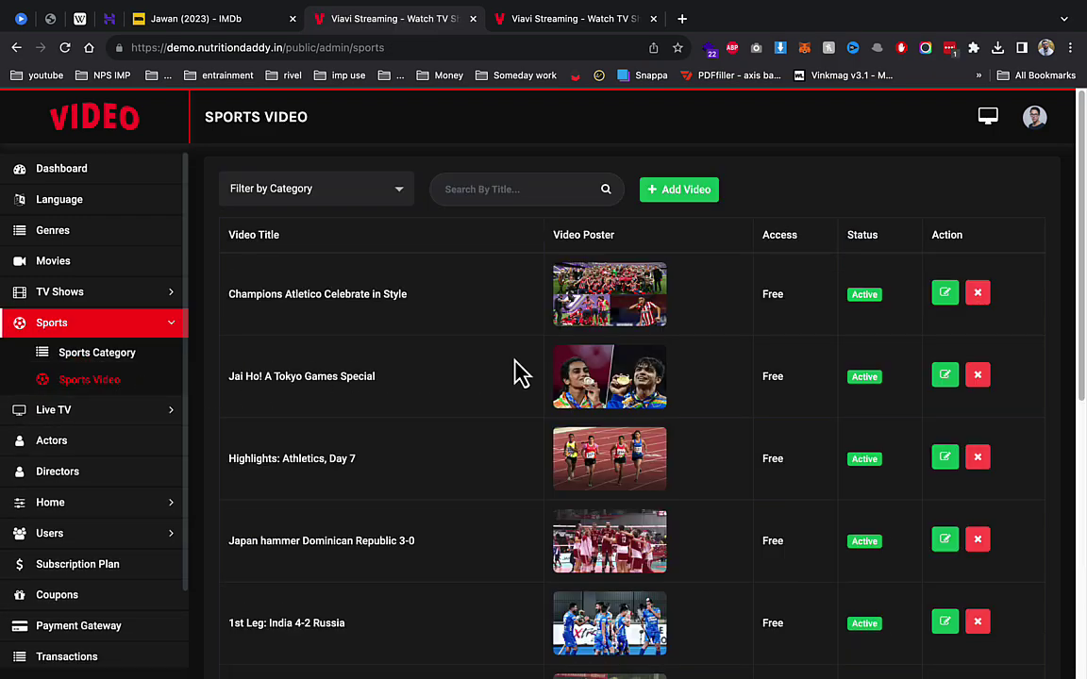
{"action": "scroll", "coordinate": [517, 373], "scroll_direction": "down", "scroll_amount": 3}
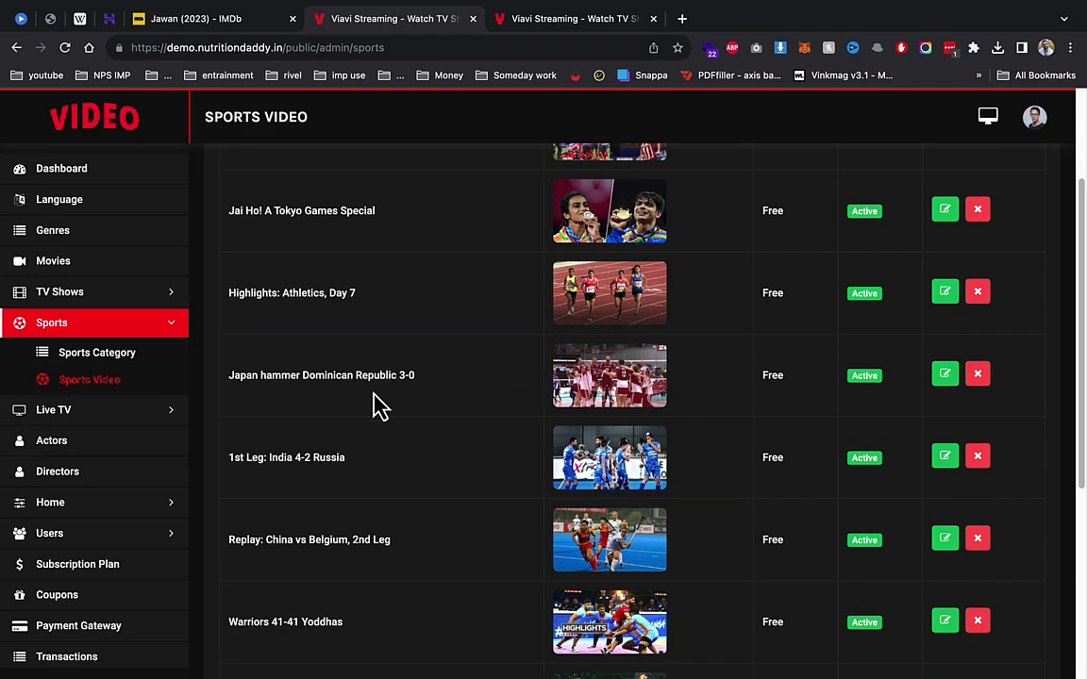
{"action": "scroll", "coordinate": [378, 406], "scroll_direction": "down", "scroll_amount": 2}
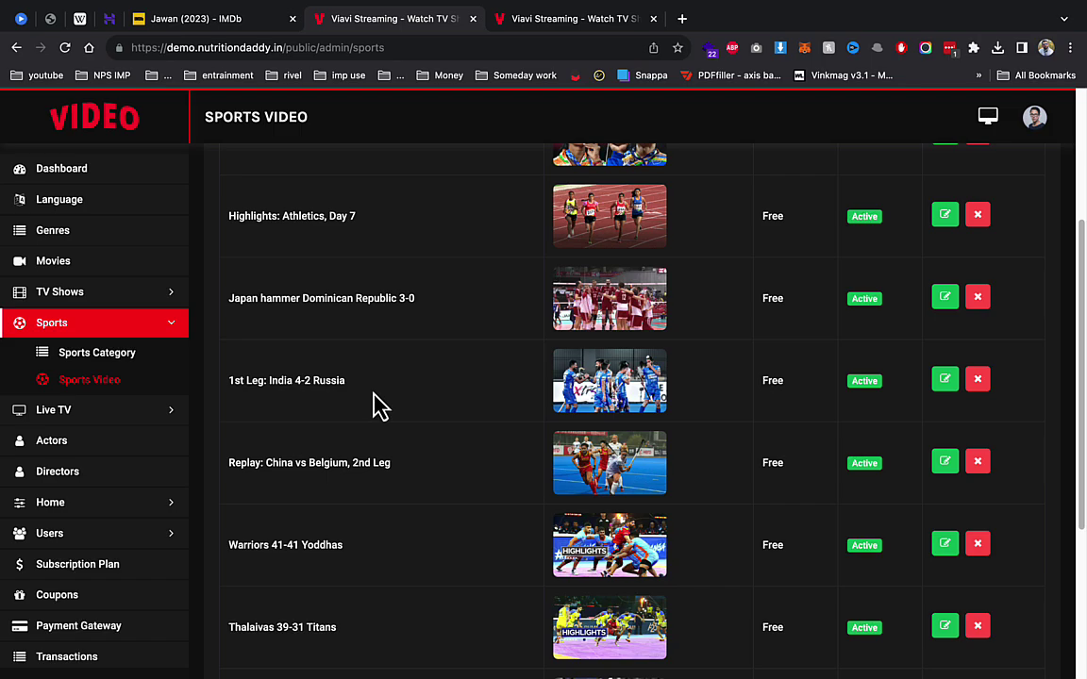
{"action": "scroll", "coordinate": [378, 406], "scroll_direction": "up", "scroll_amount": 5}
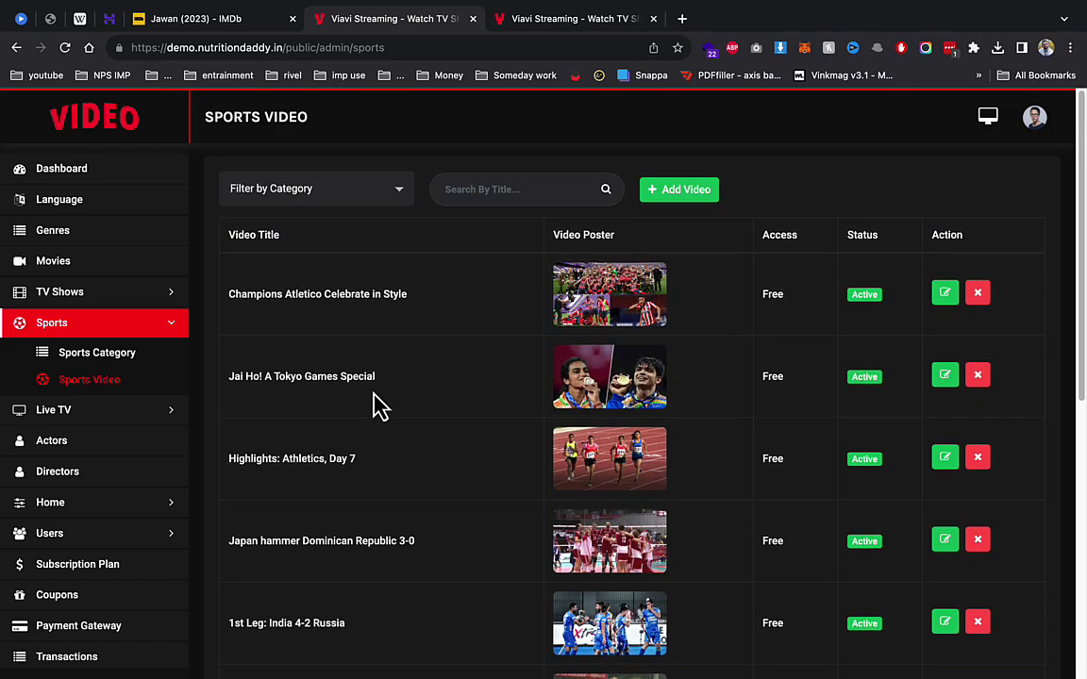
Step: Open a blank Add Sports Video form and scroll down to its Subtitles section
{"action": "left_click", "coordinate": [660, 193]}
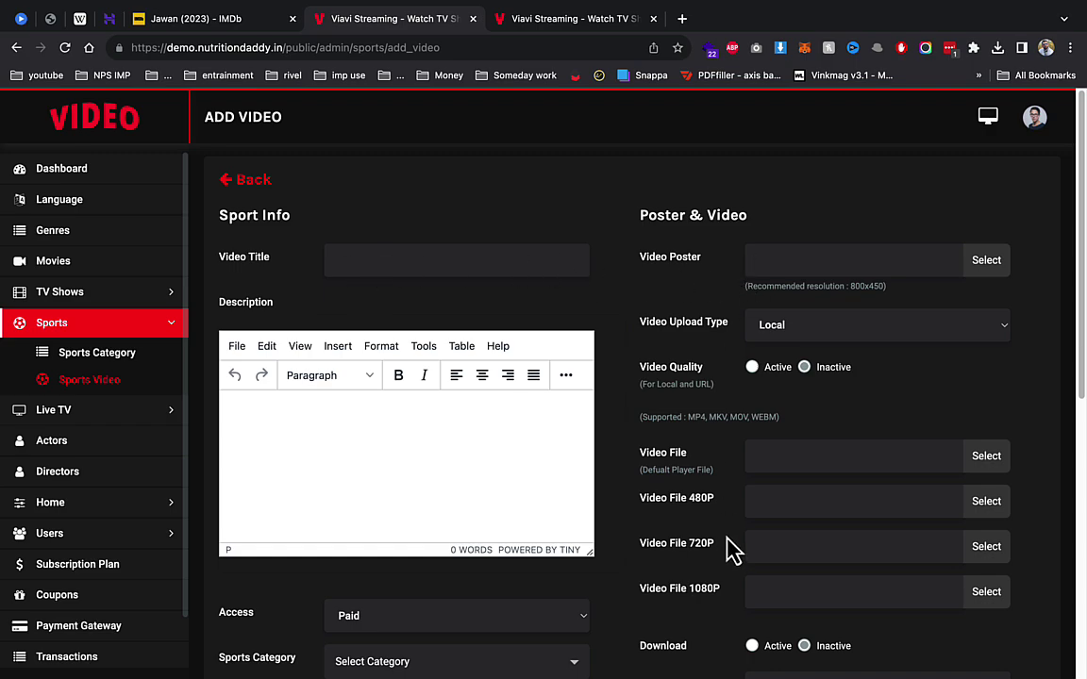
{"action": "scroll", "coordinate": [404, 488], "scroll_direction": "down", "scroll_amount": 5}
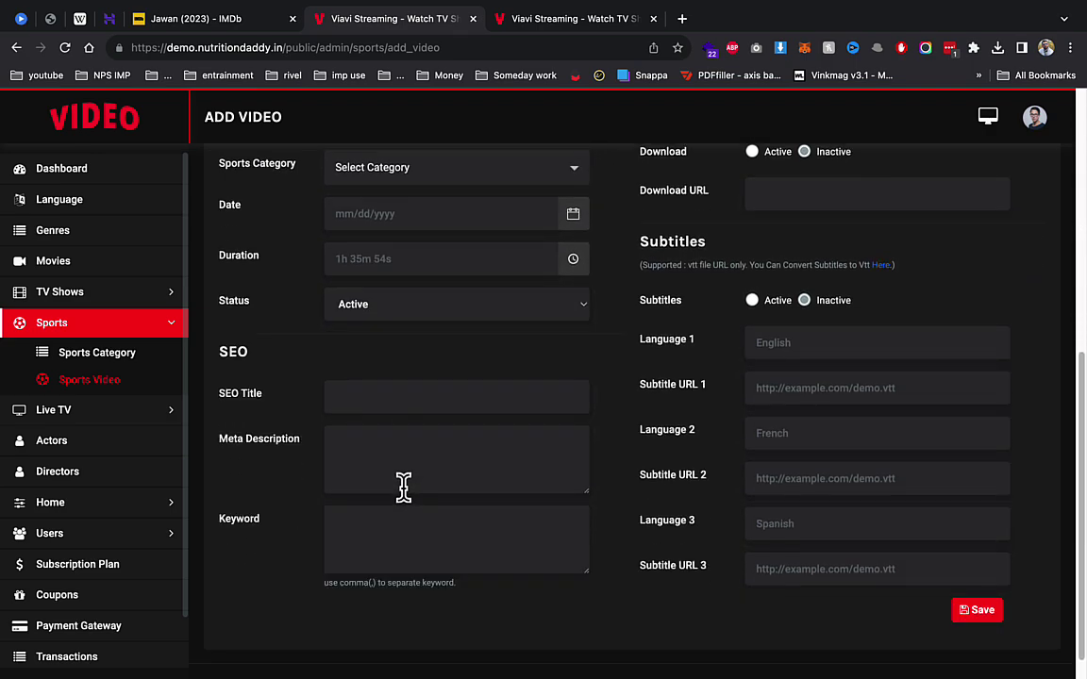
{"action": "left_click", "coordinate": [121, 409]}
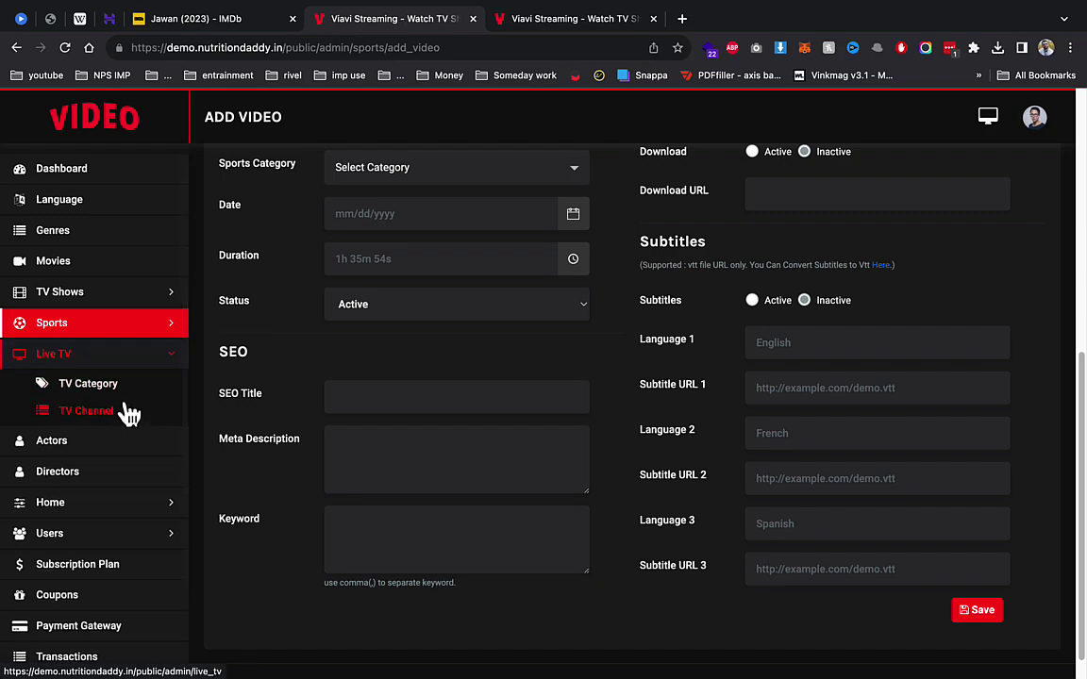
Step: Check the admin TV Channel list, then try playing Nat Geo People on the public Live TV page, where the media fails to load
{"action": "left_click", "coordinate": [121, 414]}
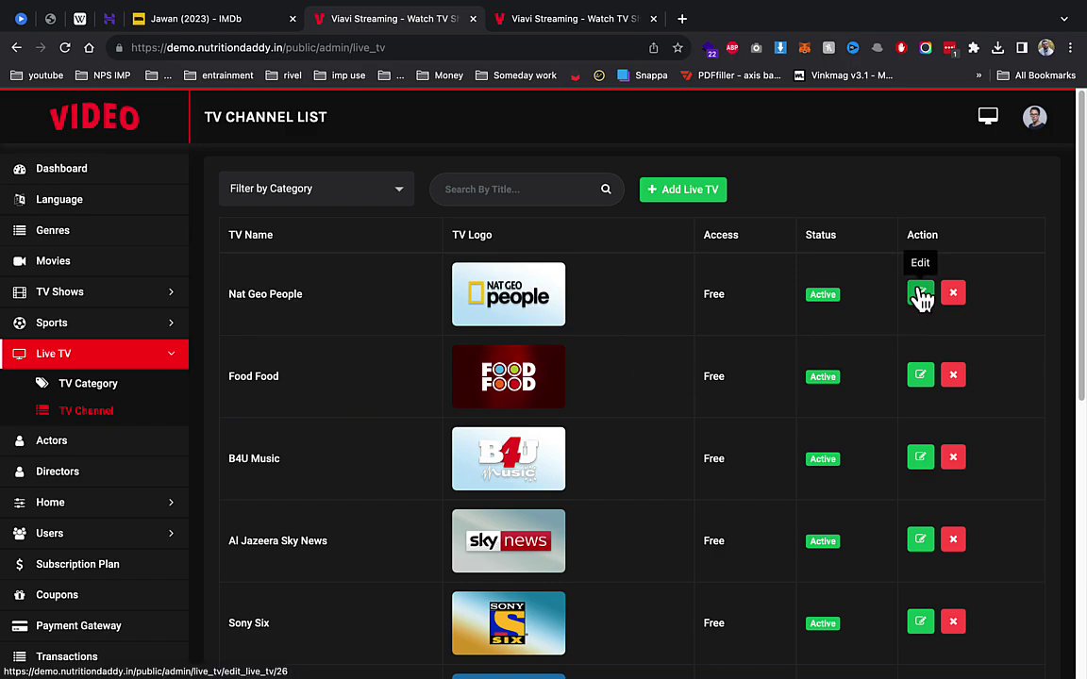
{"action": "left_click", "coordinate": [522, 19]}
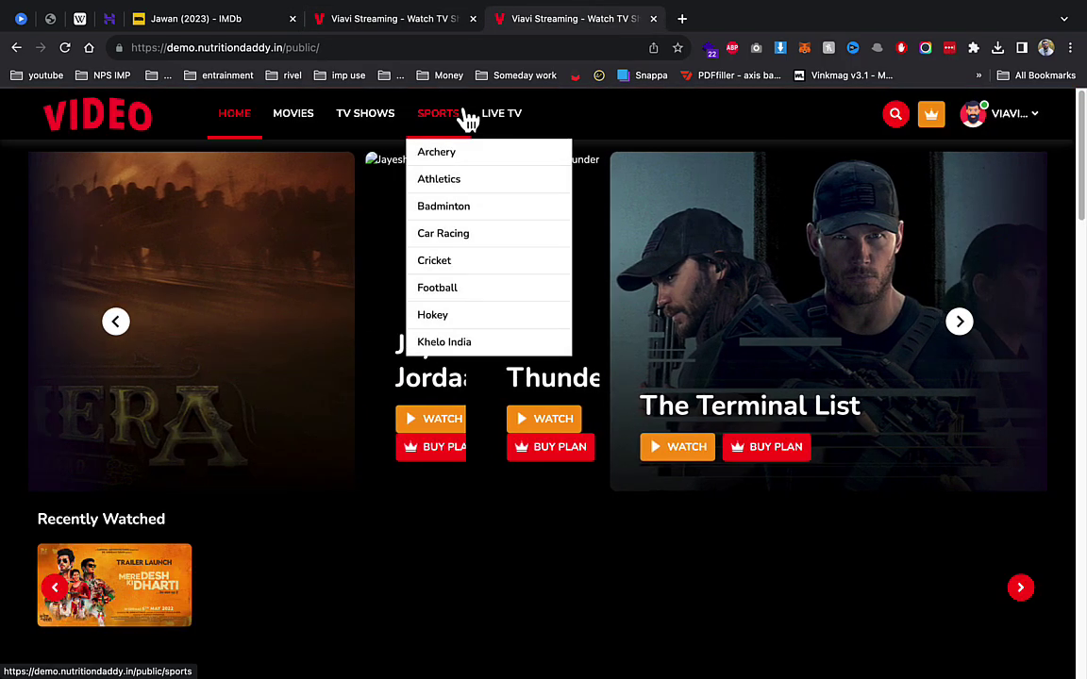
{"action": "left_click", "coordinate": [497, 120]}
{"action": "scroll", "coordinate": [476, 285], "scroll_direction": "down", "scroll_amount": 5}
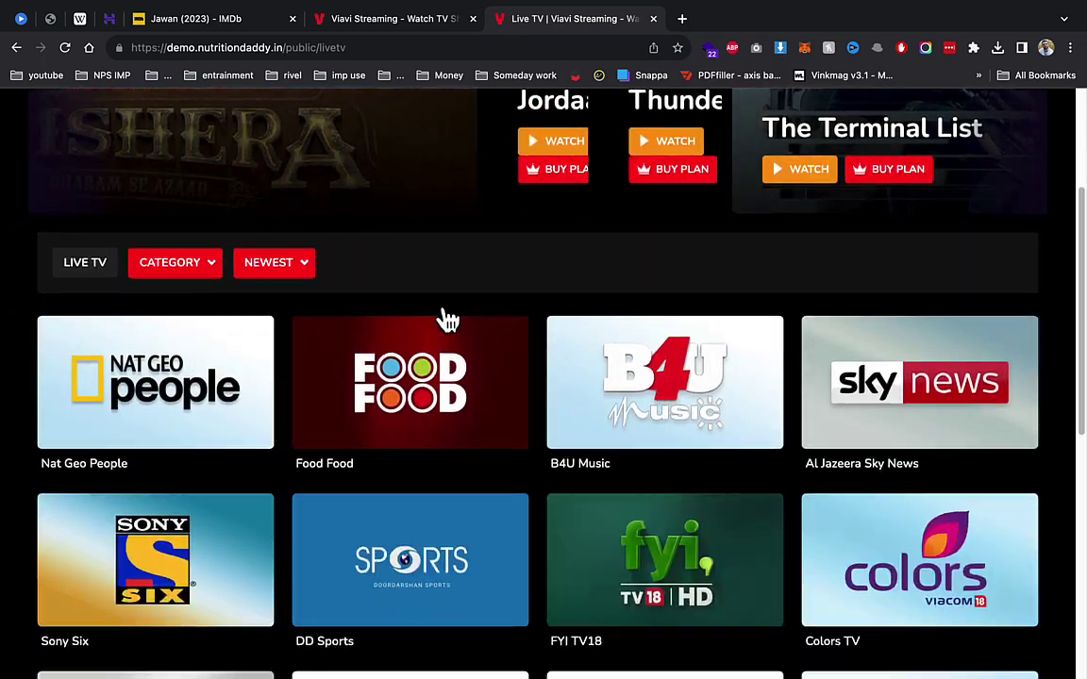
{"action": "left_click", "coordinate": [220, 340]}
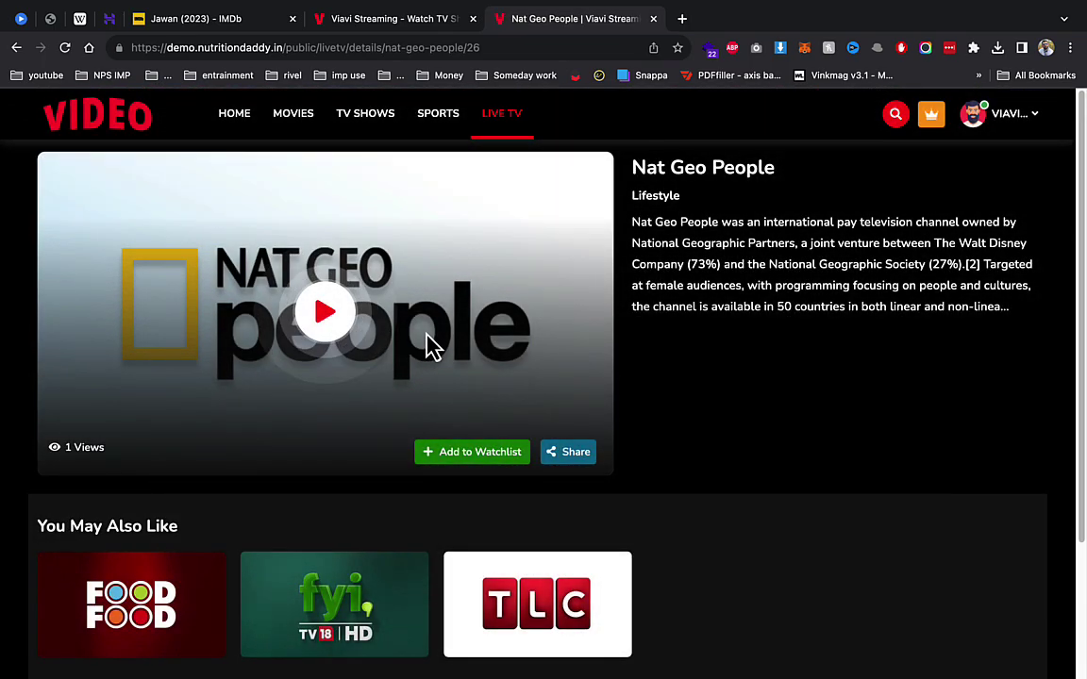
{"action": "left_click", "coordinate": [325, 319]}
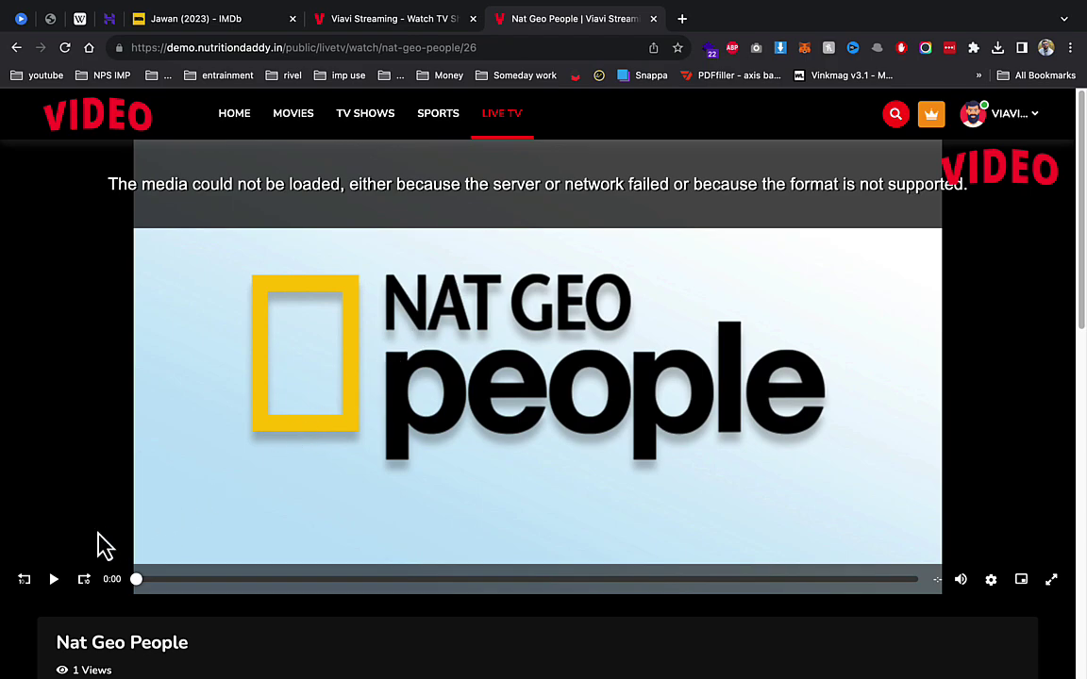
{"action": "left_click", "coordinate": [54, 579]}
{"action": "left_click", "coordinate": [382, 27]}
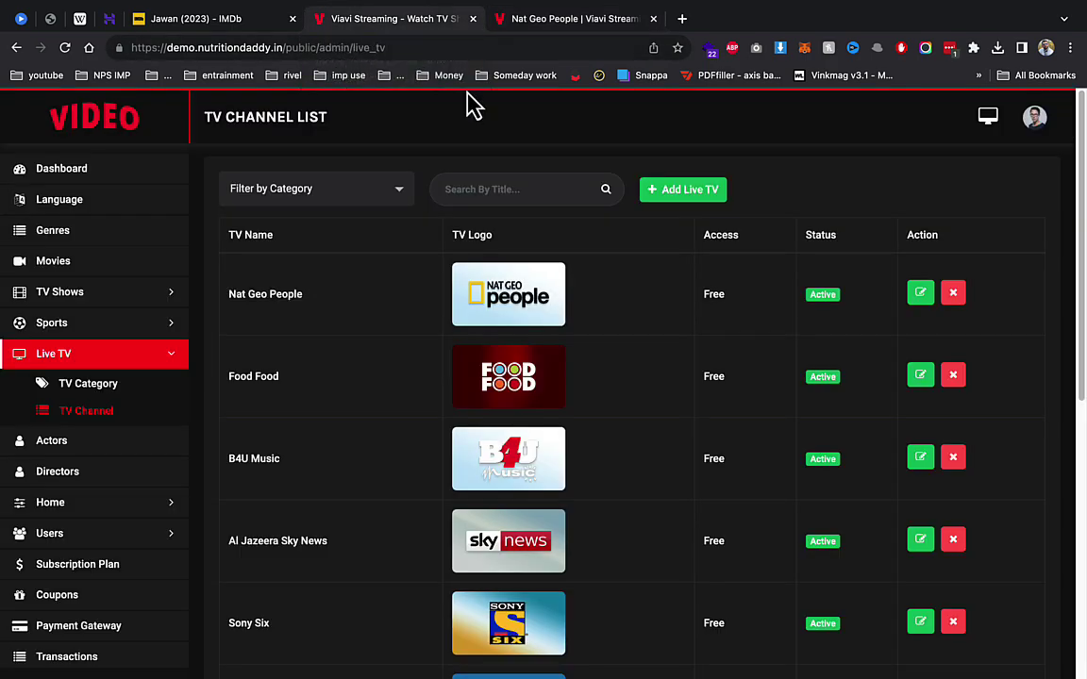
Step: Inspect Nat Geo People's Pluto TV Server 1 stream URL on its edit page, then open the Actors list
{"action": "left_click", "coordinate": [922, 298]}
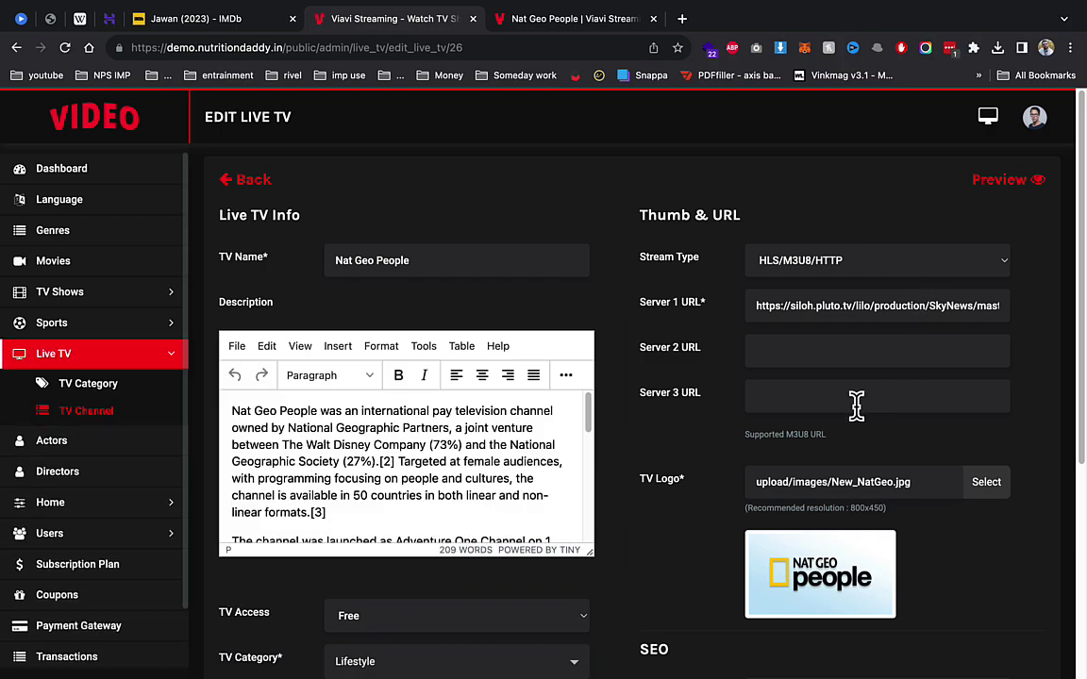
{"action": "left_click_drag", "start_coordinate": [819, 319], "coordinate": [1010, 315]}
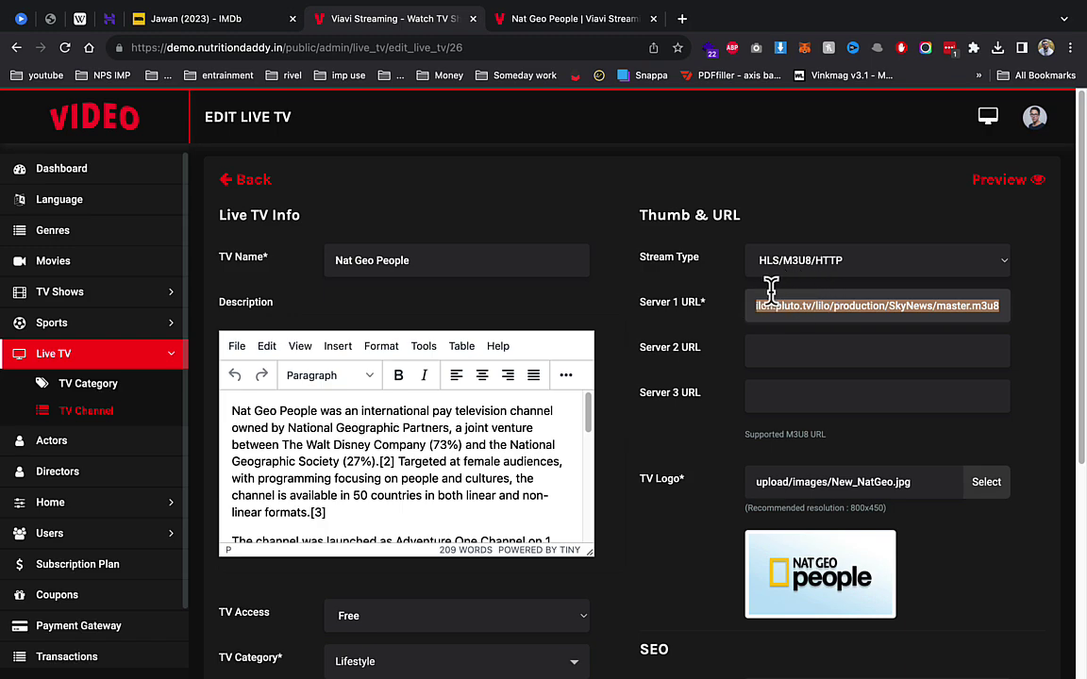
{"action": "left_click", "coordinate": [77, 441]}
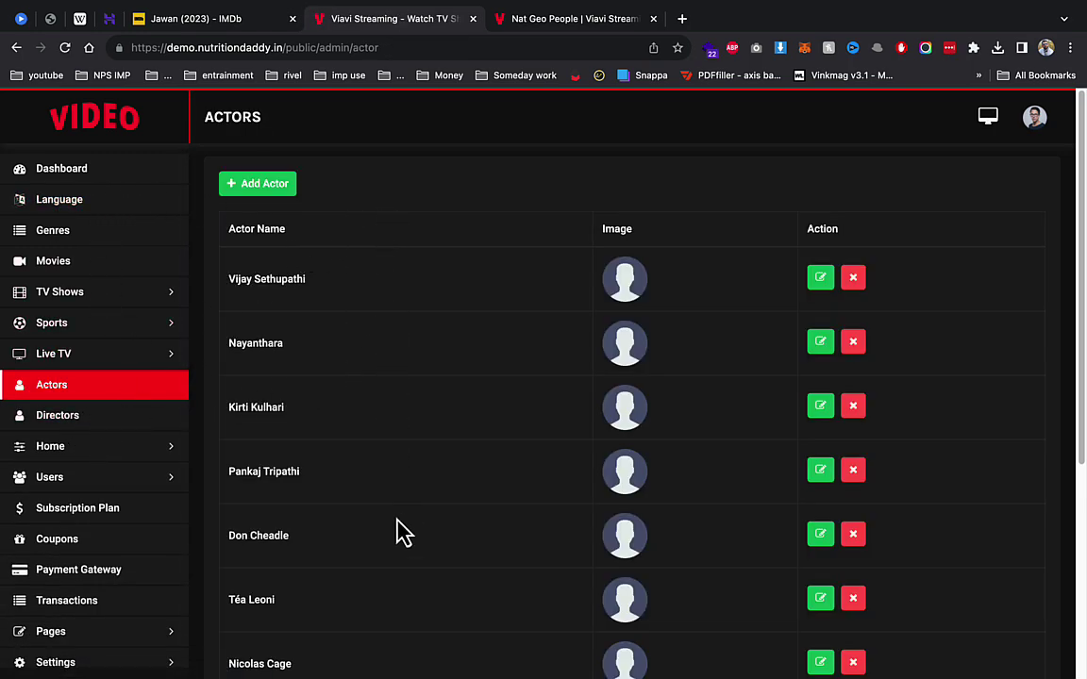
Step: Check Jawan's edit page for cast Nayanthara, Shah Rukh Khan and Vijay Sethupathi, plus its genres and directors
{"action": "scroll", "coordinate": [404, 534], "scroll_direction": "down", "scroll_amount": 5}
{"action": "scroll", "coordinate": [400, 532], "scroll_direction": "up", "scroll_amount": 5}
{"action": "left_click", "coordinate": [42, 263]}
{"action": "left_click", "coordinate": [961, 311]}
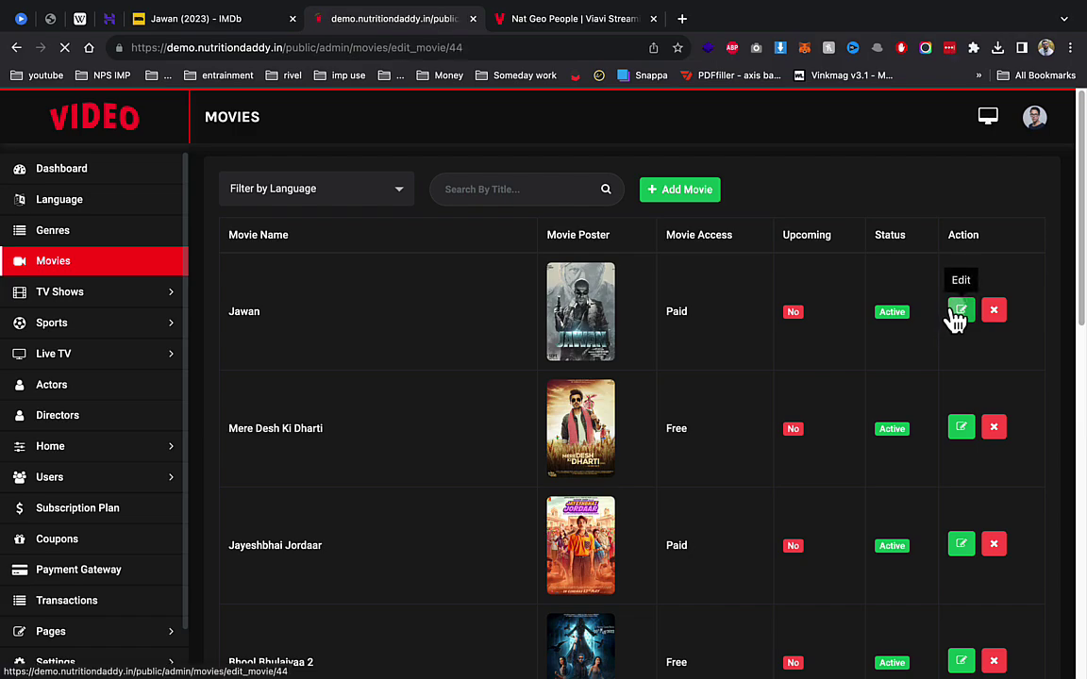
{"action": "scroll", "coordinate": [441, 520], "scroll_direction": "down", "scroll_amount": 1}
{"action": "scroll", "coordinate": [441, 521], "scroll_direction": "down", "scroll_amount": 5}
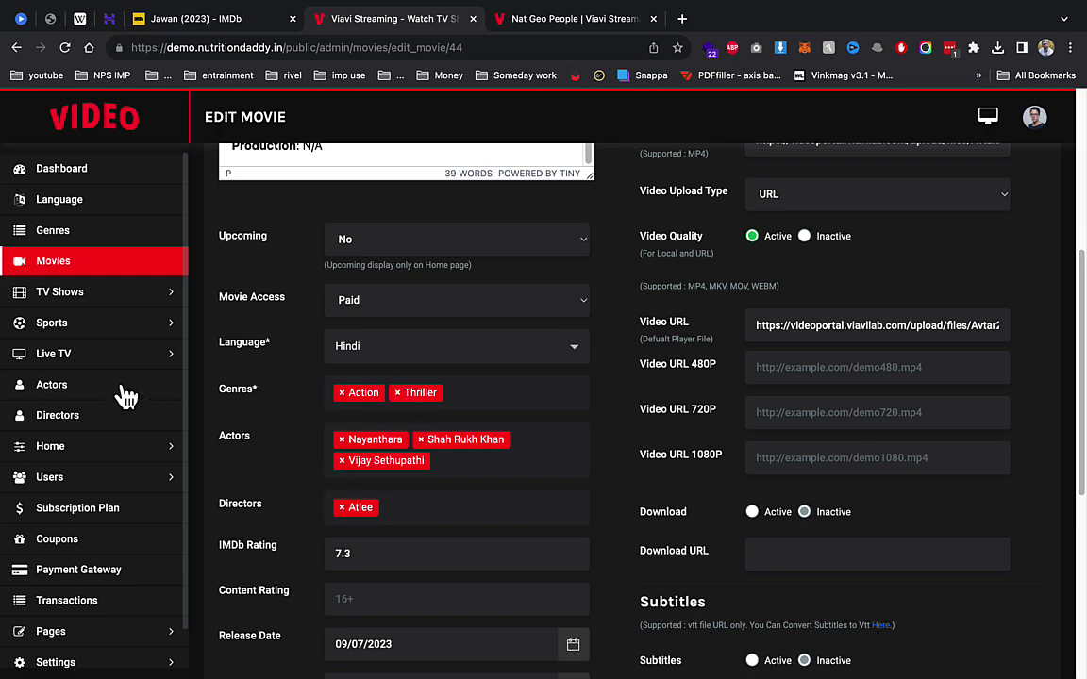
{"action": "left_click", "coordinate": [78, 391]}
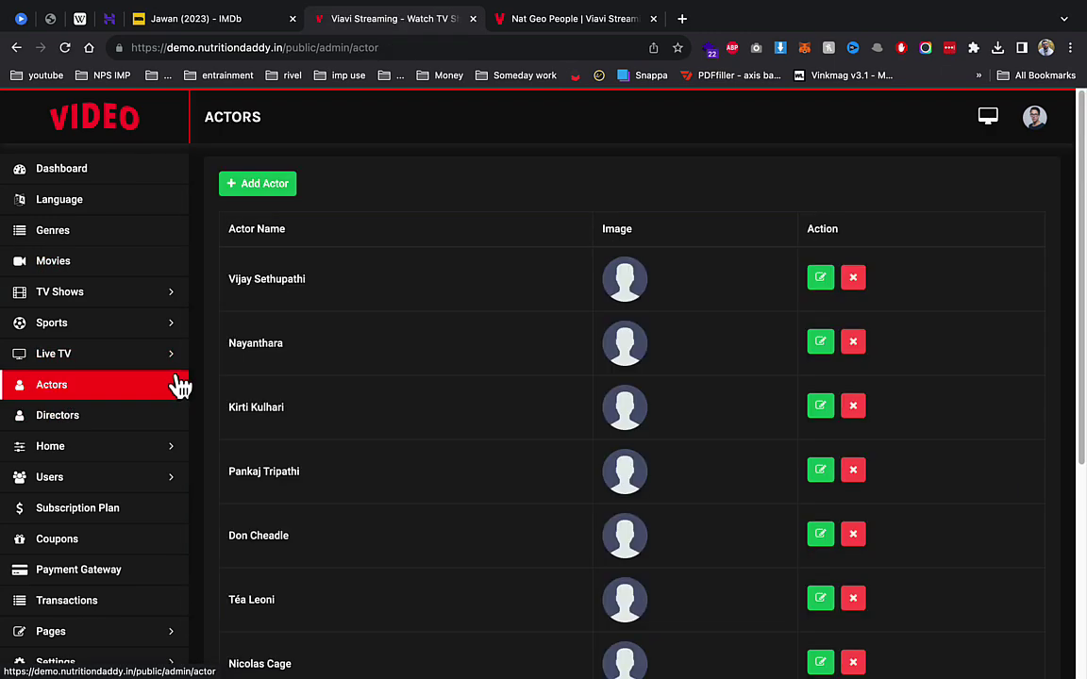
Step: Compare the Home > Slider list with the public homepage carousel, advancing it two slides
{"action": "left_click", "coordinate": [106, 451]}
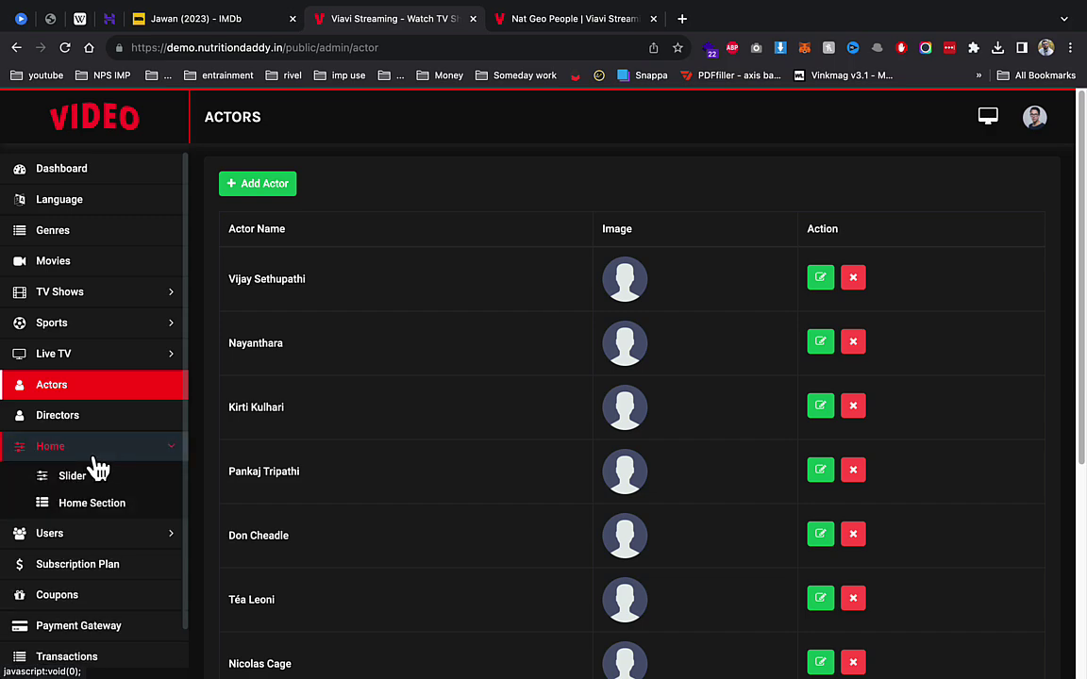
{"action": "left_click", "coordinate": [89, 476]}
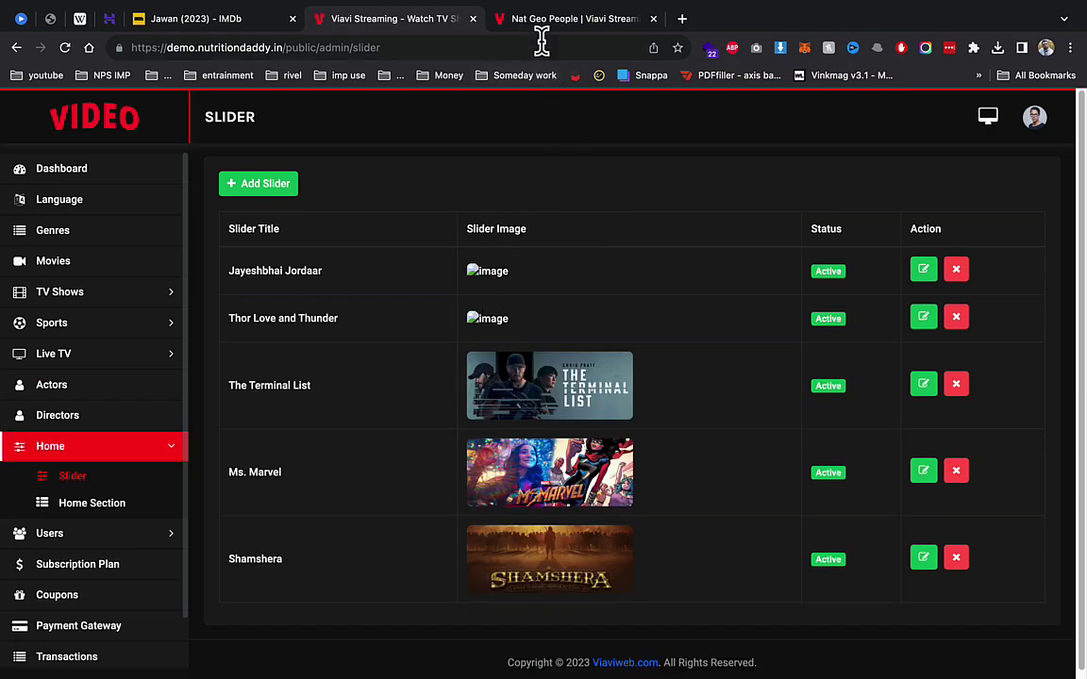
{"action": "mouse_move", "coordinate": [543, 26]}
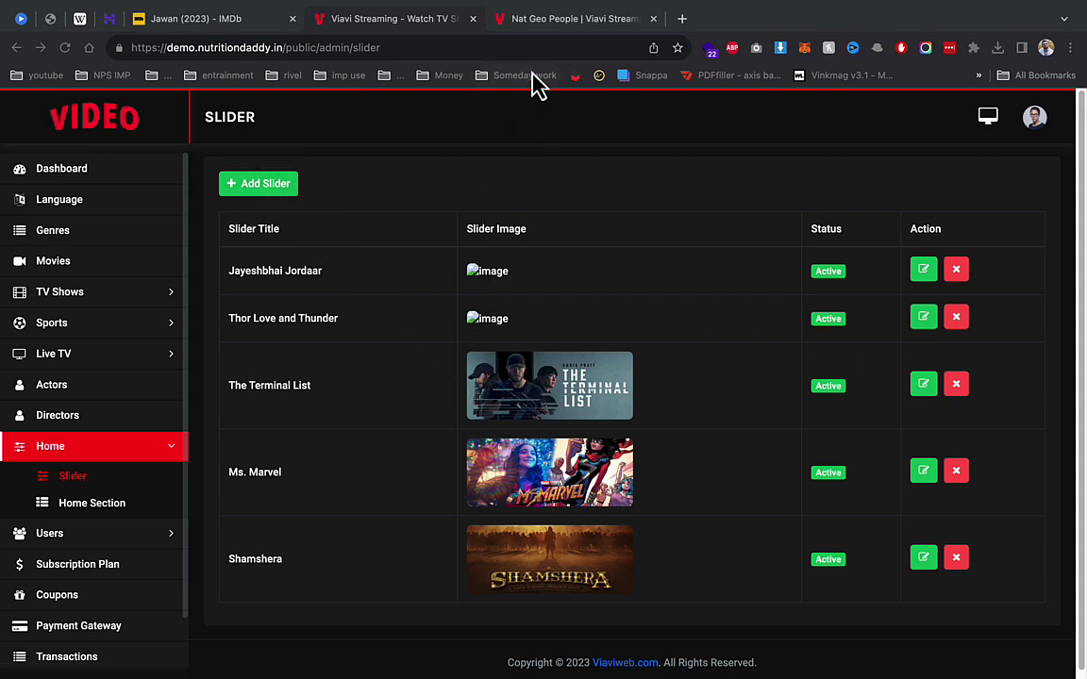
{"action": "left_click", "coordinate": [566, 18]}
{"action": "left_click", "coordinate": [240, 111]}
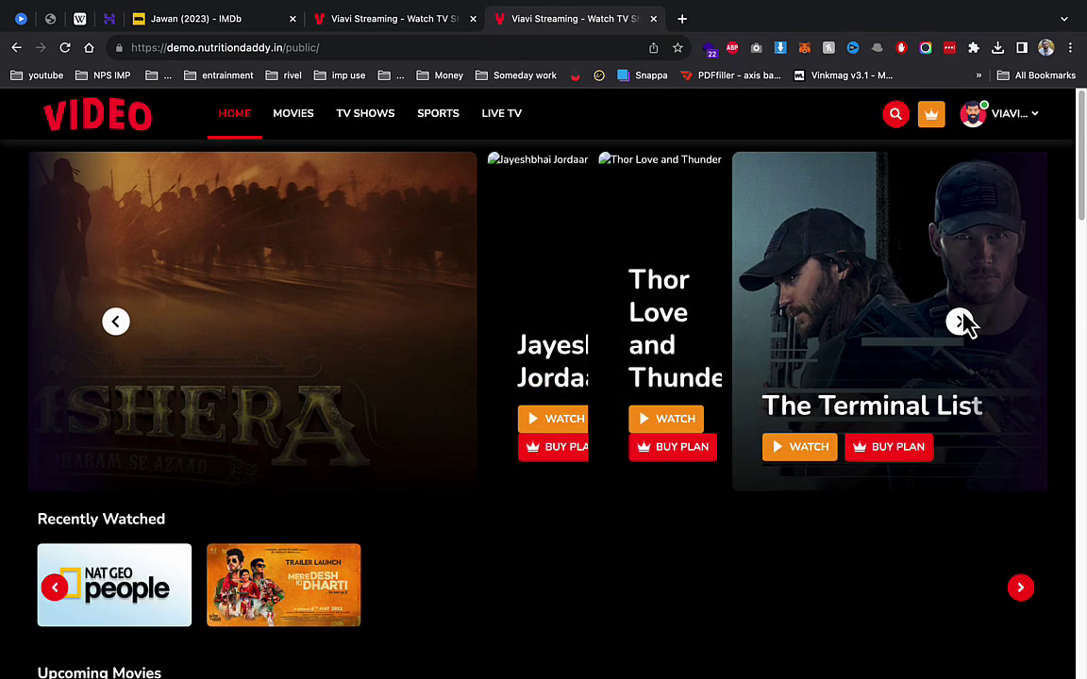
{"action": "left_click", "coordinate": [960, 322]}
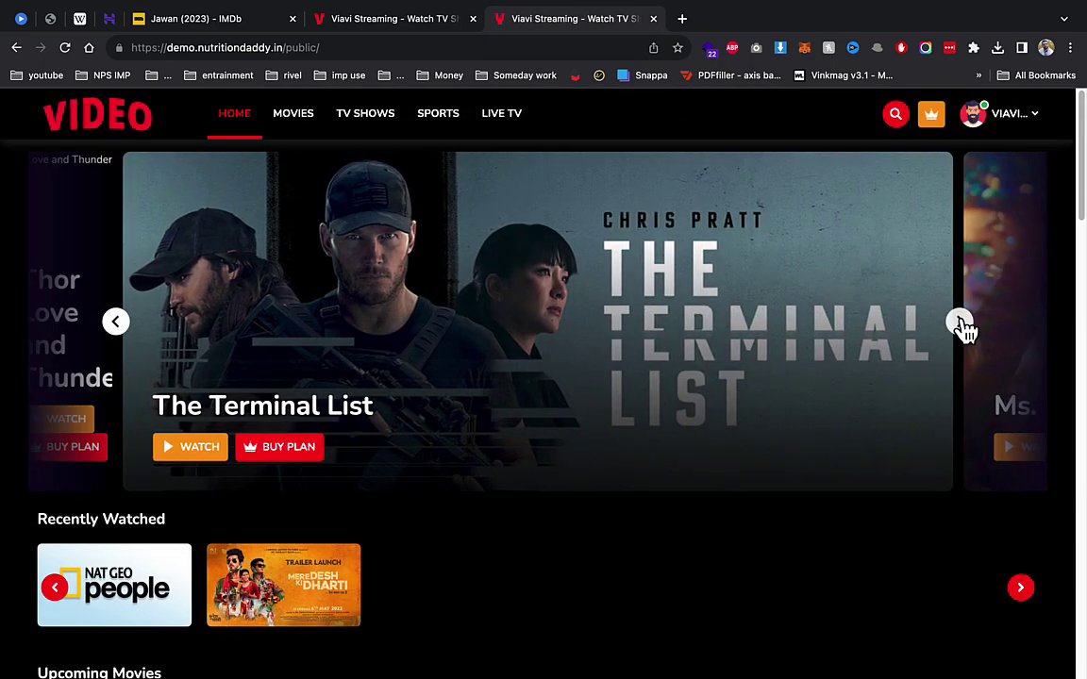
{"action": "left_click", "coordinate": [961, 323]}
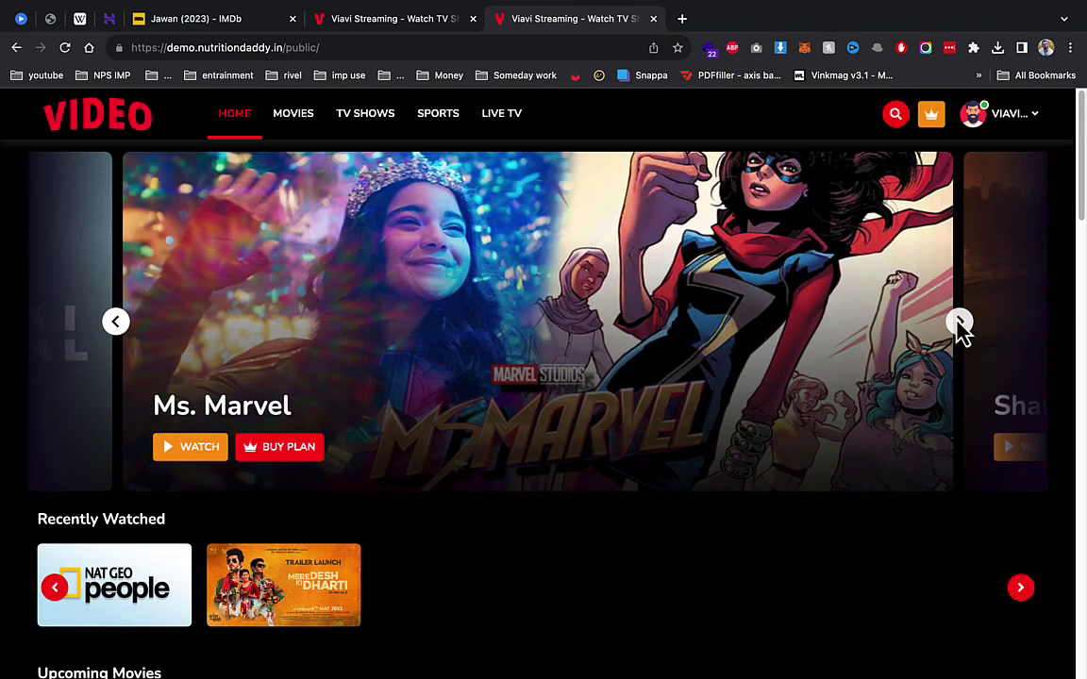
Step: Open the Edit Slider page for The Terminal List slide
{"action": "left_click", "coordinate": [397, 28]}
{"action": "left_click", "coordinate": [925, 385]}
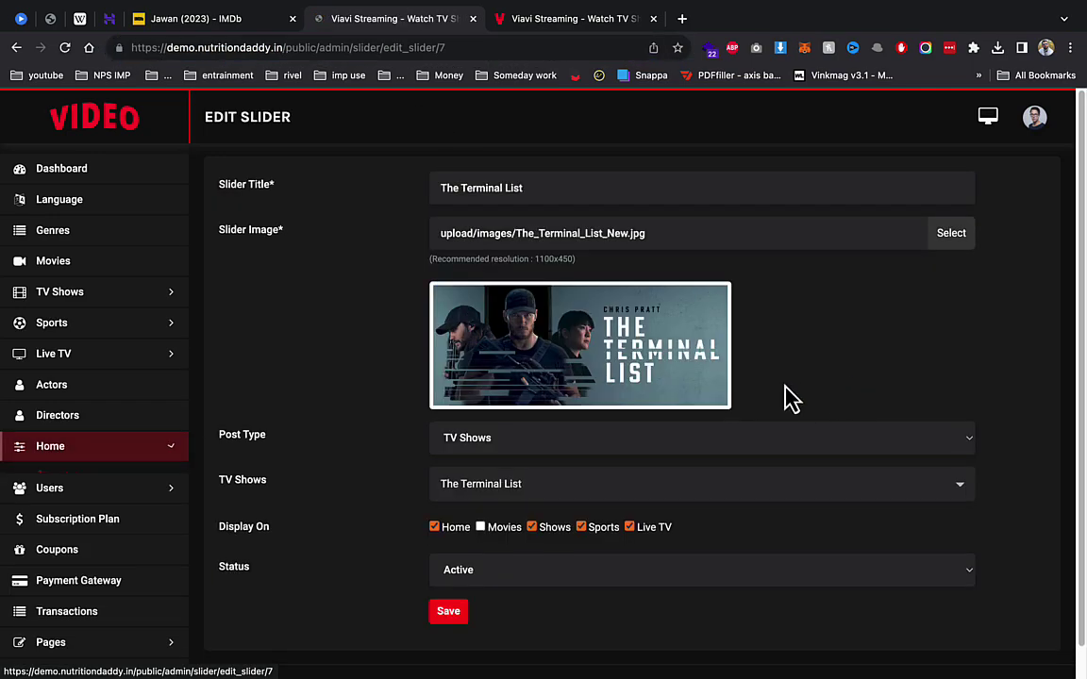
{"action": "scroll", "coordinate": [725, 408], "scroll_direction": "down", "scroll_amount": 1}
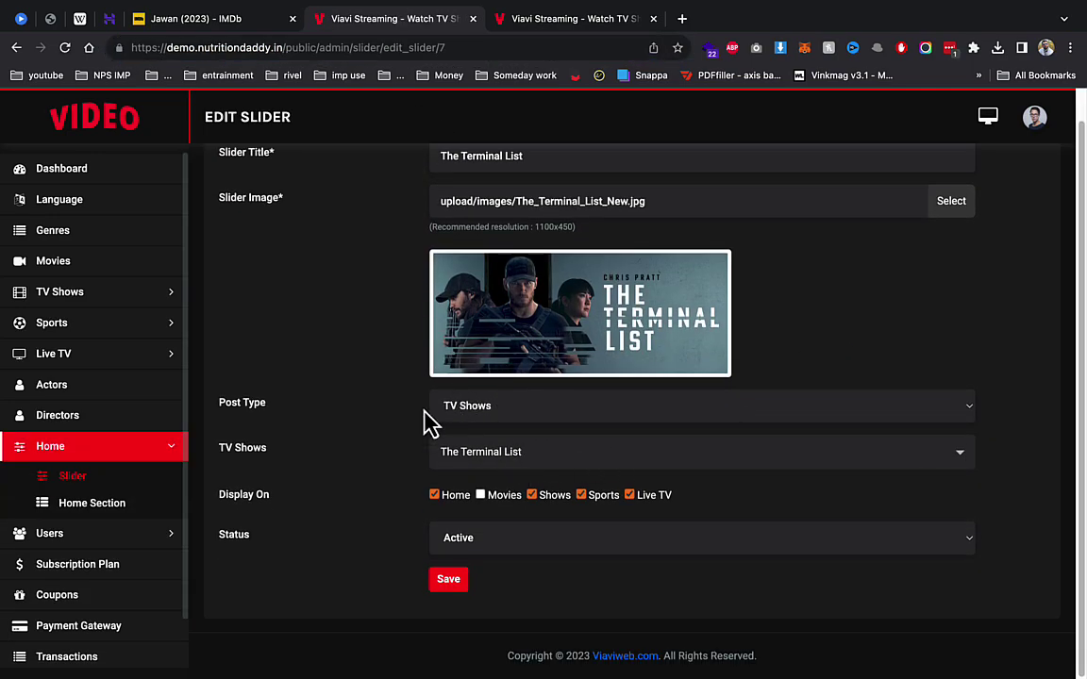
Step: Look over the subscription plans list and the users list
{"action": "left_click", "coordinate": [90, 574]}
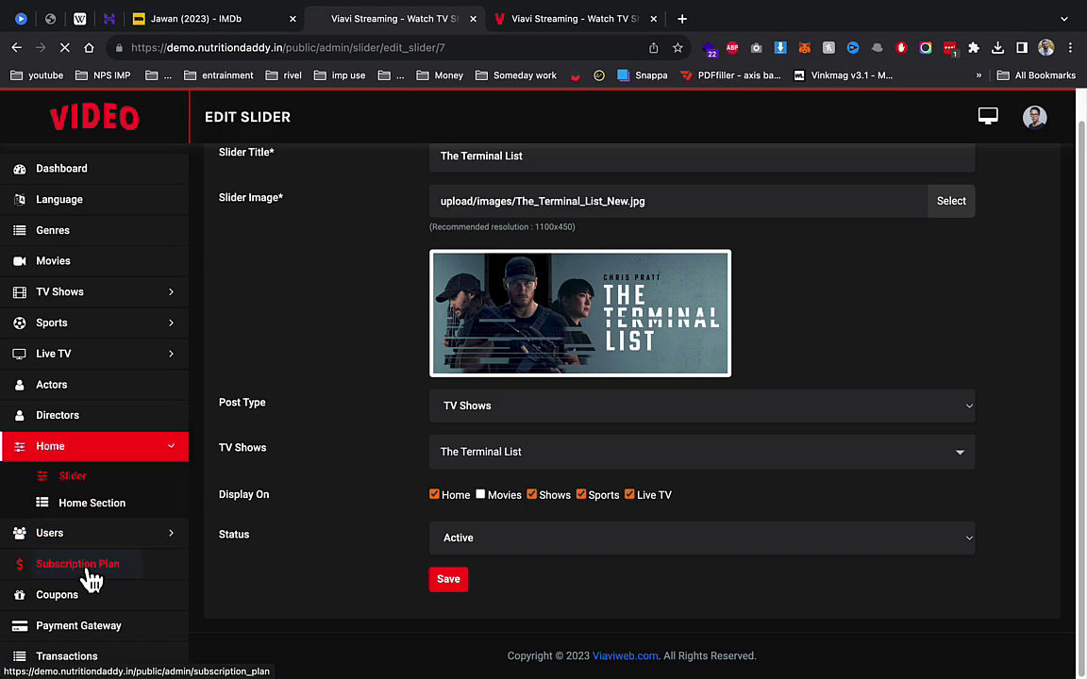
{"action": "left_click", "coordinate": [68, 476]}
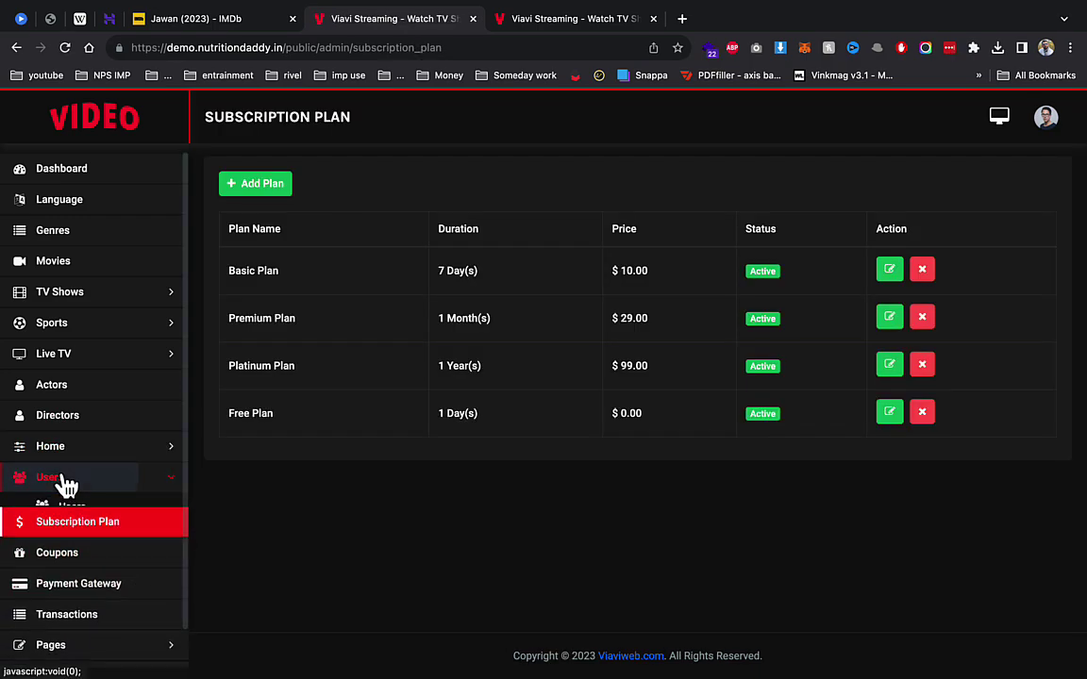
{"action": "left_click", "coordinate": [62, 508]}
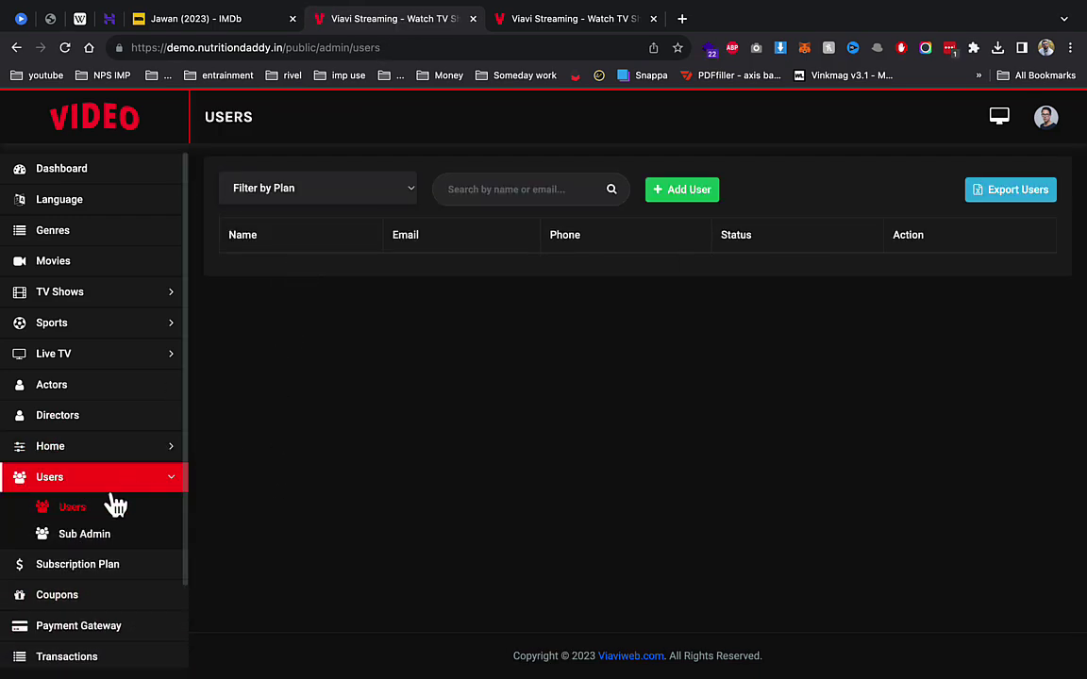
{"action": "left_click", "coordinate": [94, 564]}
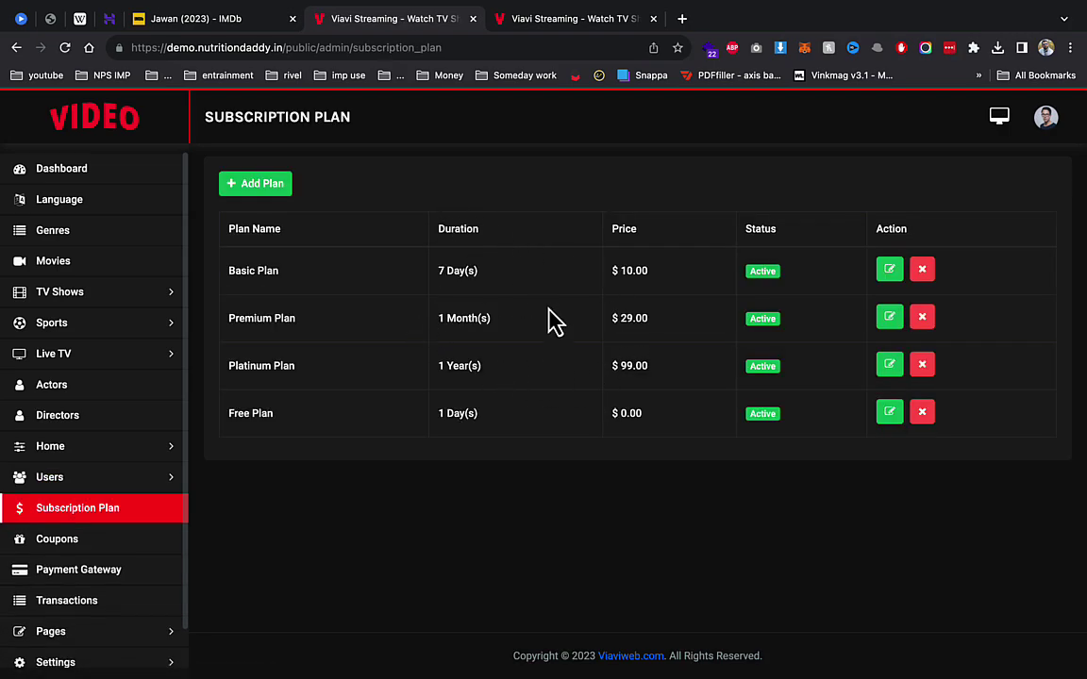
Step: Glance at the Basic Plan edit form, then bring up the Payment Gateway list
{"action": "left_click", "coordinate": [888, 271]}
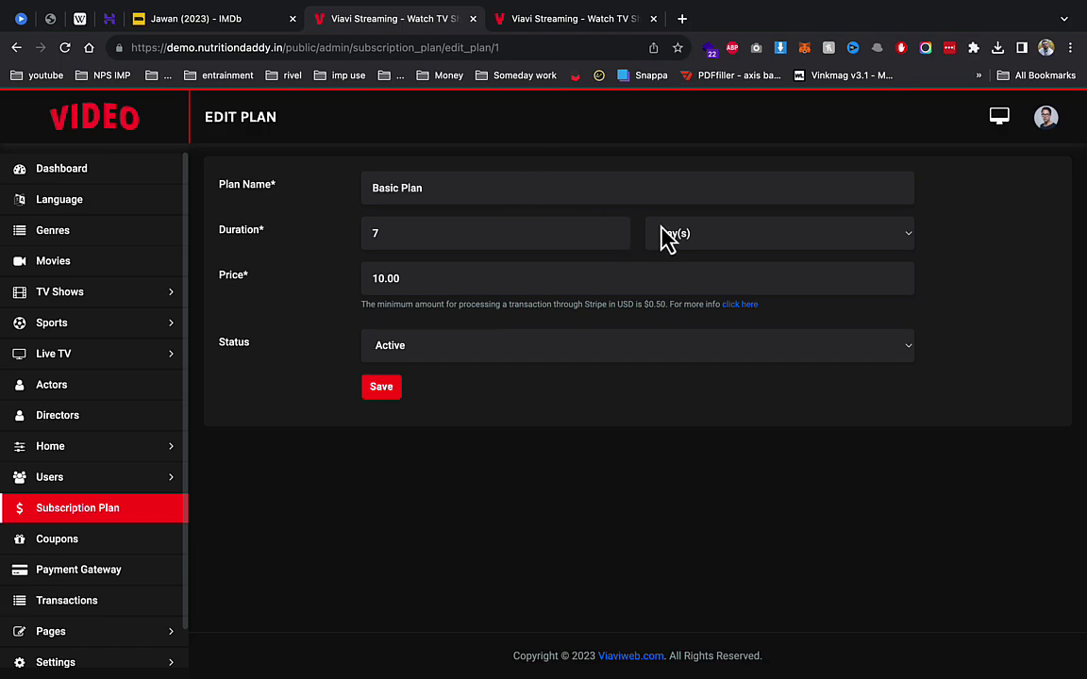
{"action": "scroll", "coordinate": [108, 455], "scroll_direction": "down", "scroll_amount": 1}
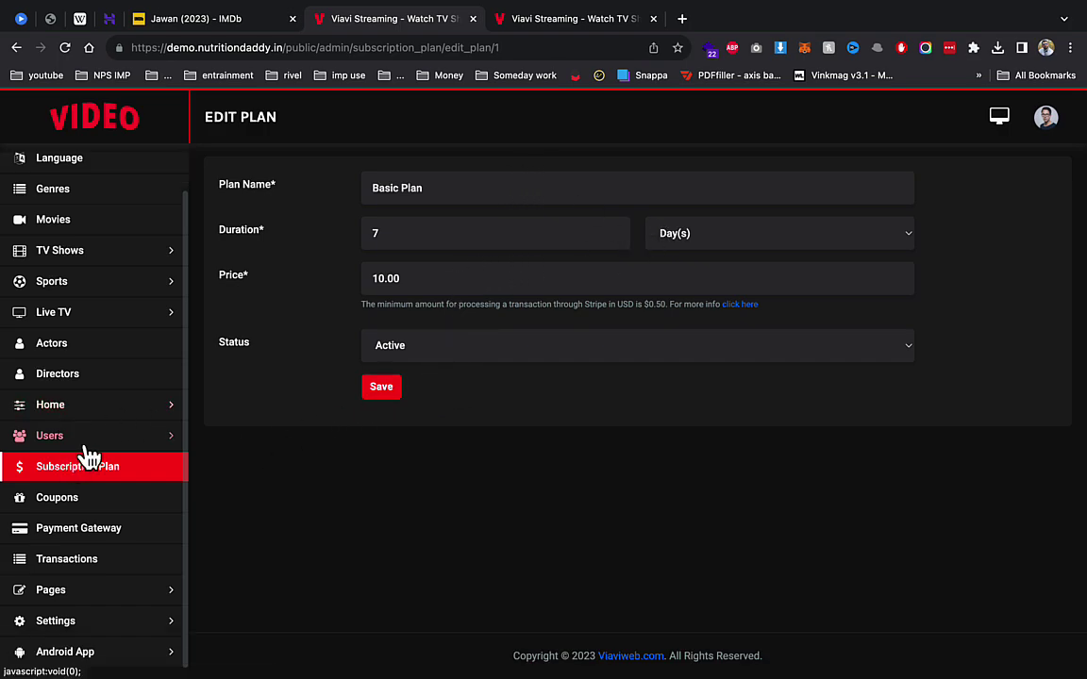
{"action": "left_click", "coordinate": [92, 535]}
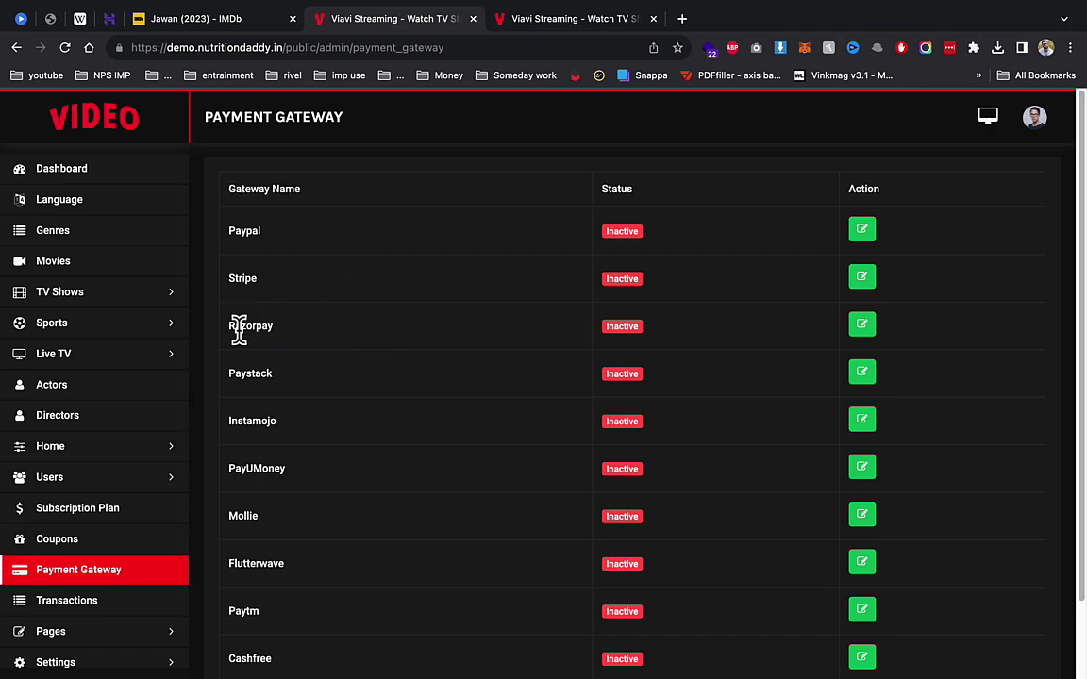
Step: Set the Cashfree gateway's status to Active, save it, and view the empty Transactions list
{"action": "scroll", "coordinate": [297, 528], "scroll_direction": "down", "scroll_amount": 2}
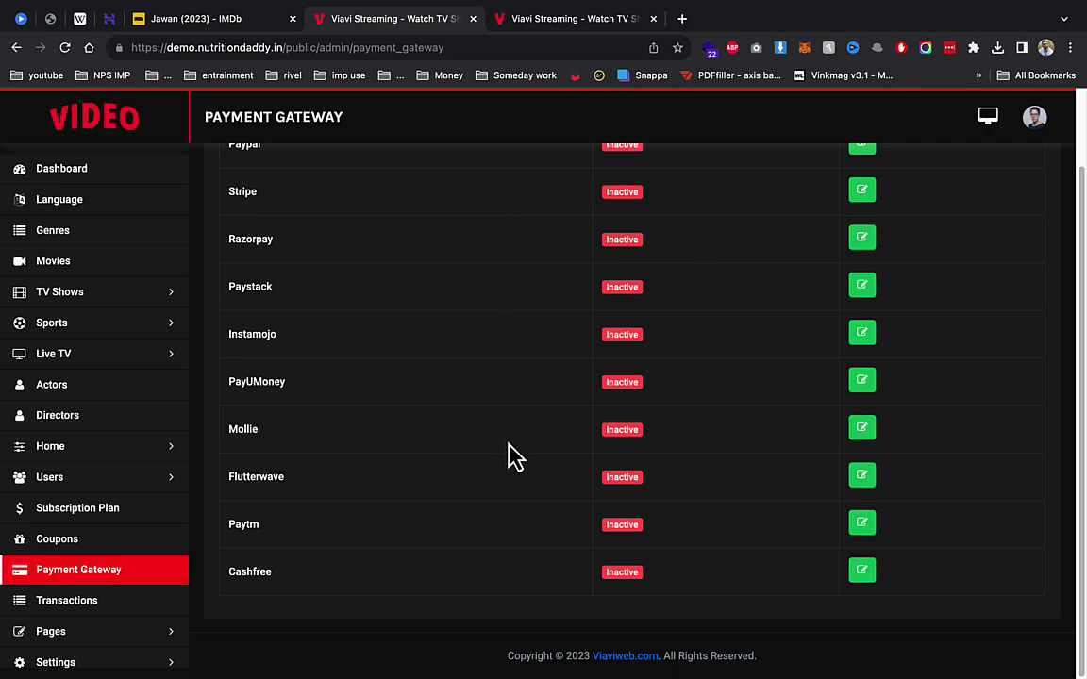
{"action": "left_click", "coordinate": [860, 573]}
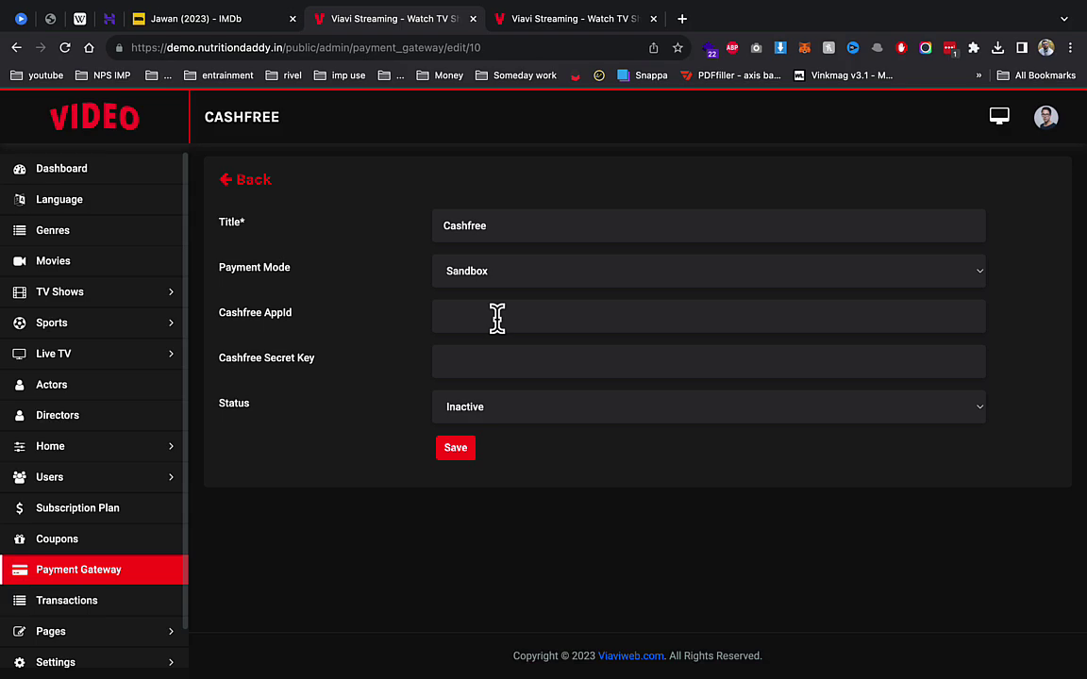
{"action": "left_click", "coordinate": [473, 418]}
{"action": "left_click", "coordinate": [472, 390]}
{"action": "left_click", "coordinate": [462, 447]}
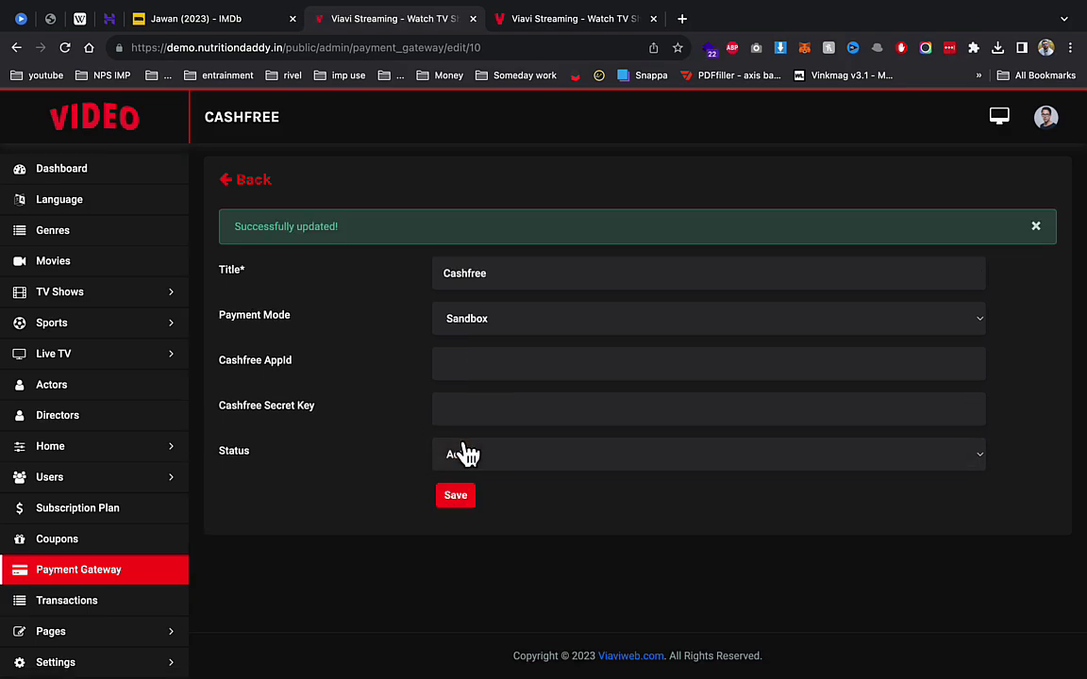
{"action": "left_click", "coordinate": [94, 601]}
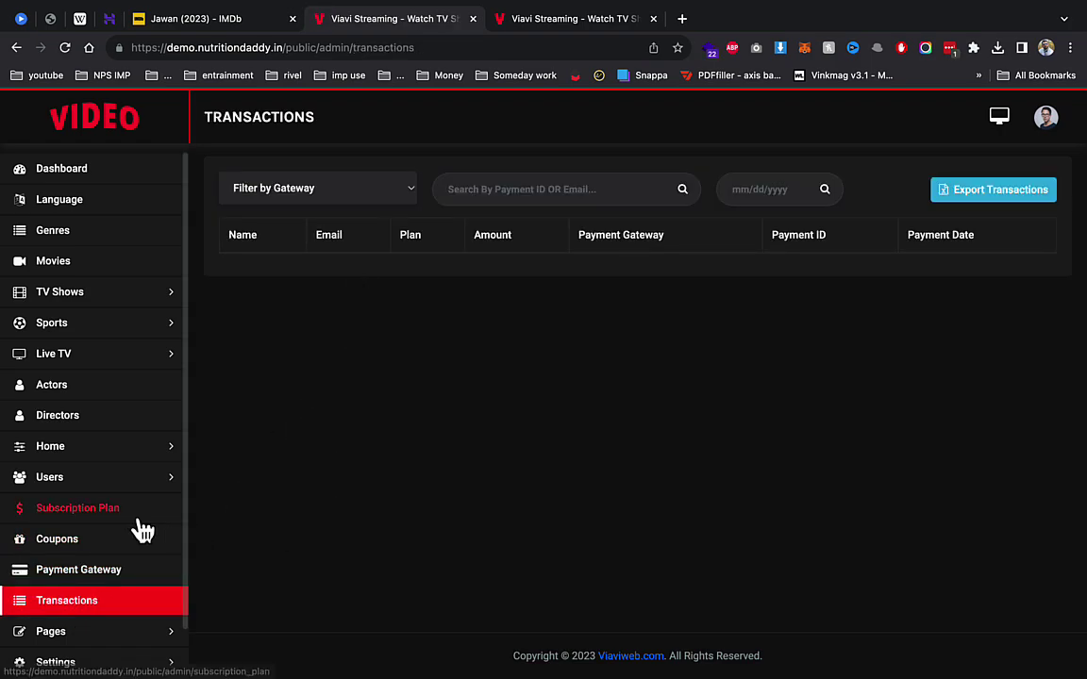
{"action": "scroll", "coordinate": [80, 595], "scroll_direction": "down", "scroll_amount": 1}
Step: Browse the site Pages list, then bring up General settings (Asia/Kolkata, Style 6, USD)
{"action": "left_click", "coordinate": [66, 590]}
{"action": "left_click", "coordinate": [76, 623]}
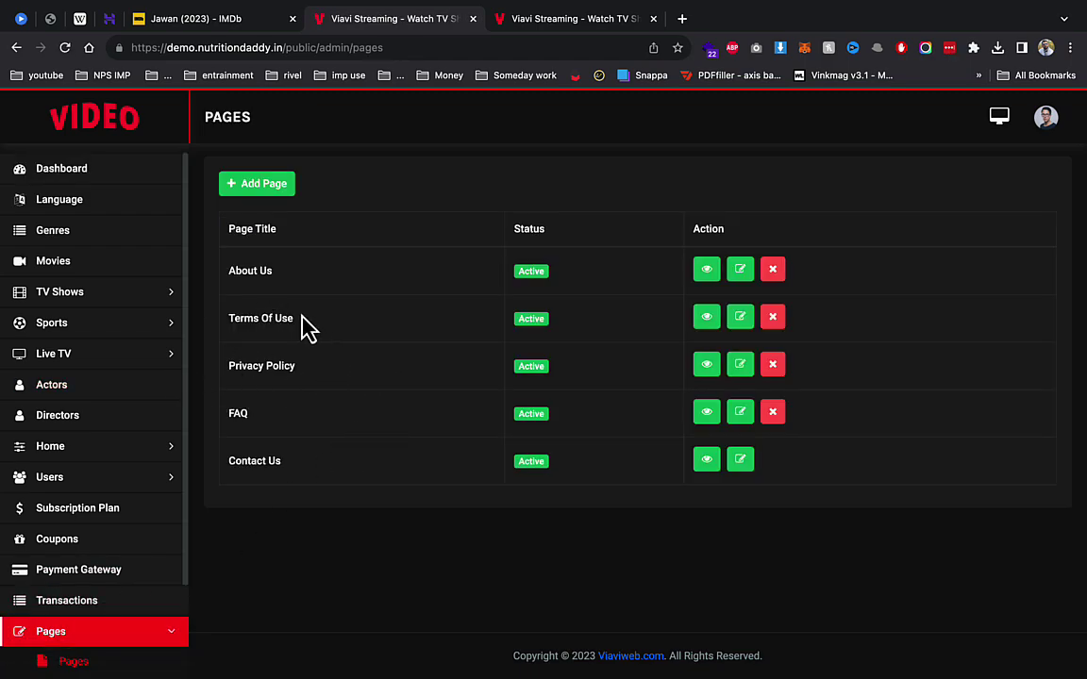
{"action": "scroll", "coordinate": [184, 430], "scroll_direction": "down", "scroll_amount": 2}
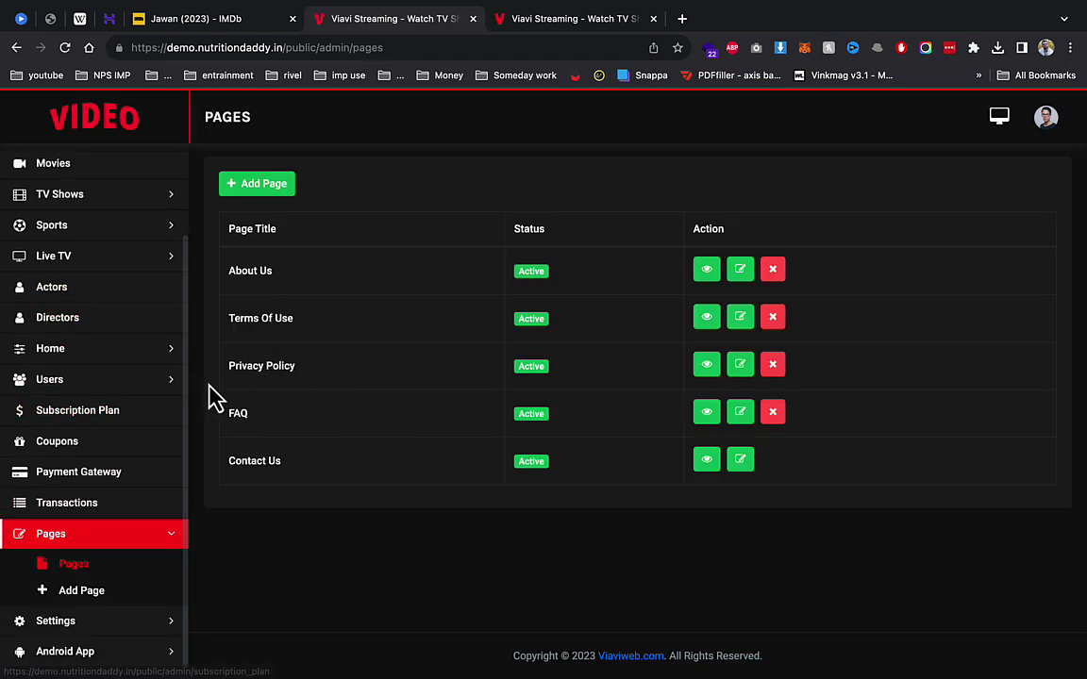
{"action": "left_click", "coordinate": [107, 623]}
{"action": "left_click", "coordinate": [111, 597]}
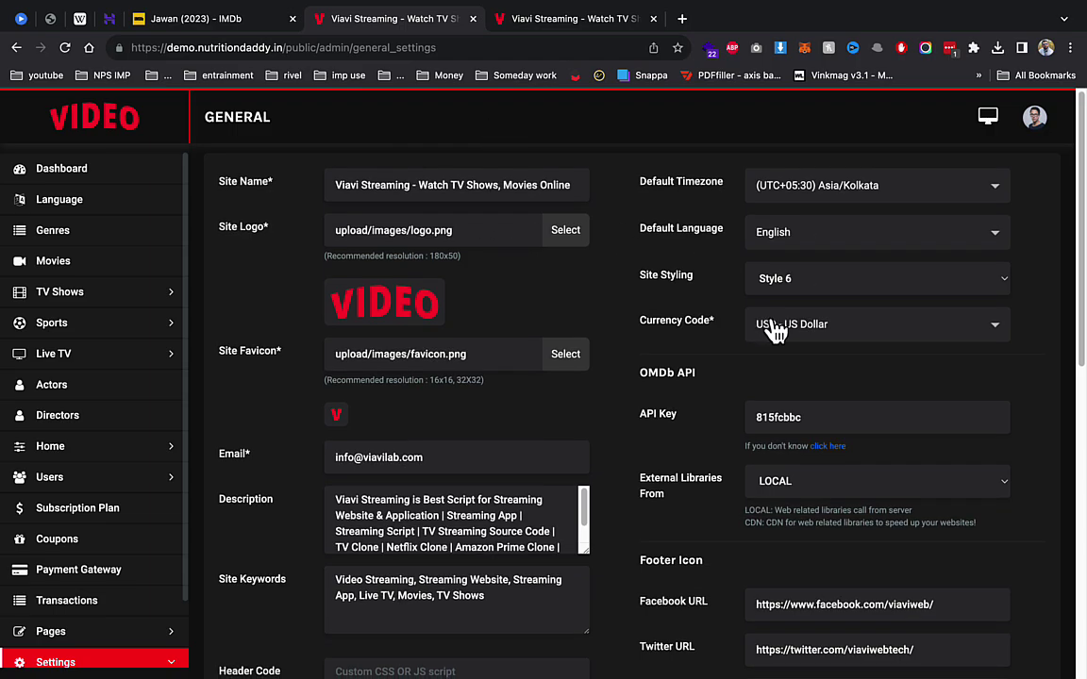
Step: Delete 'viaviweb' from the Copyright Text and save the general settings
{"action": "scroll", "coordinate": [771, 325], "scroll_direction": "down", "scroll_amount": 2}
{"action": "scroll", "coordinate": [661, 340], "scroll_direction": "down", "scroll_amount": 2}
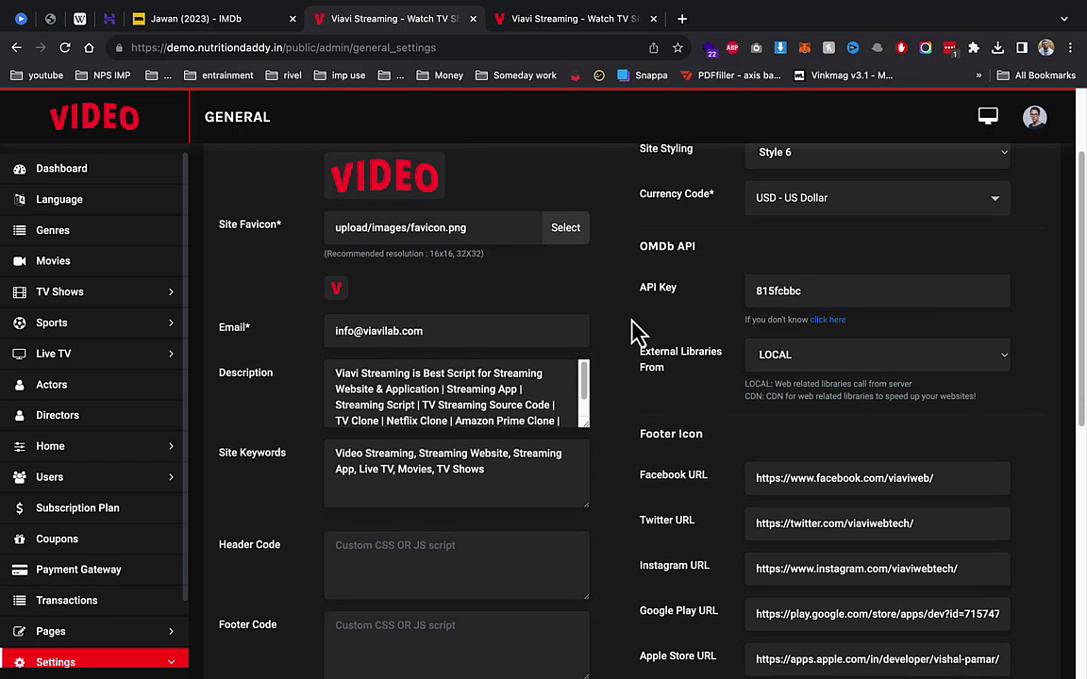
{"action": "scroll", "coordinate": [527, 325], "scroll_direction": "down", "scroll_amount": 5}
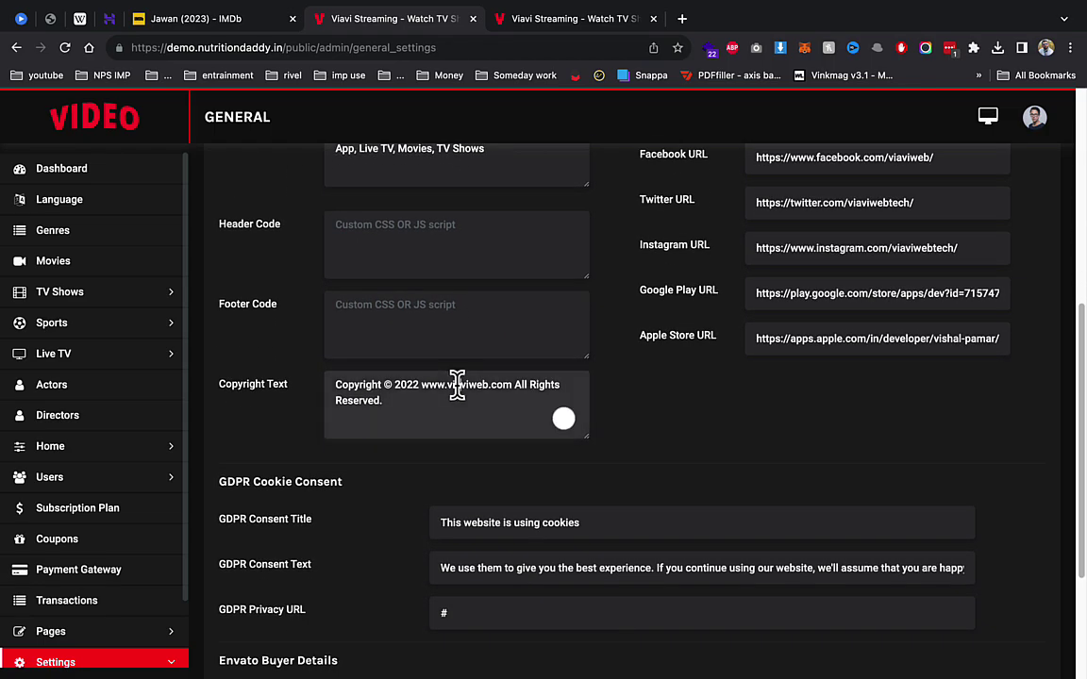
{"action": "double_click", "coordinate": [461, 385]}
{"action": "key", "text": "BackSpace"}
{"action": "scroll", "coordinate": [582, 405], "scroll_direction": "down", "scroll_amount": 4}
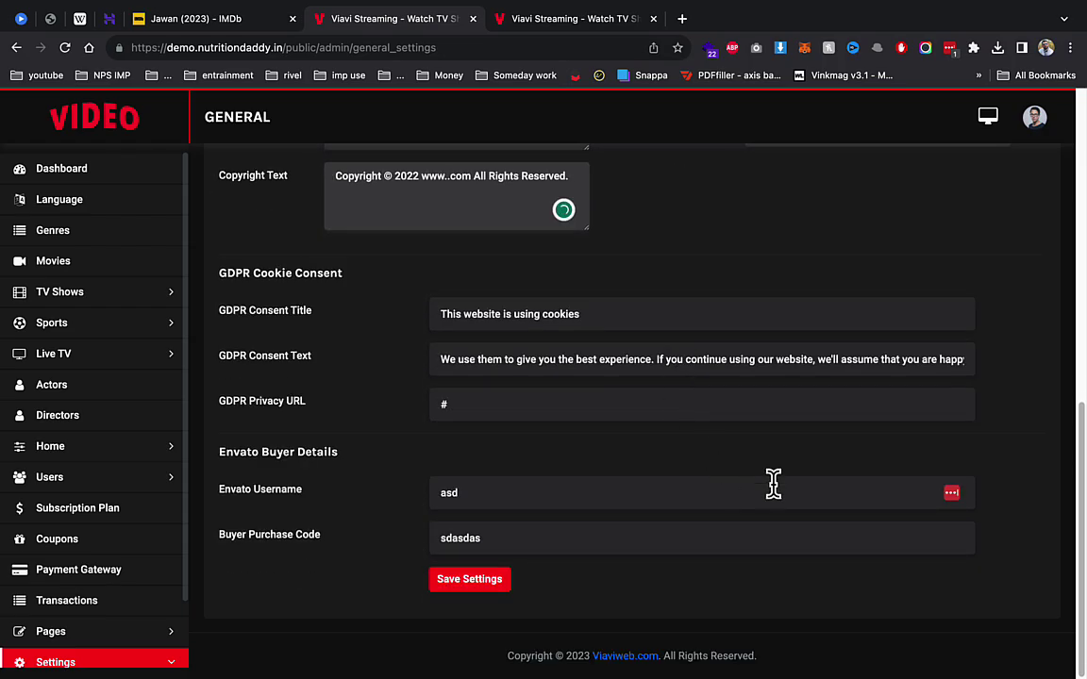
{"action": "left_click", "coordinate": [470, 582]}
Step: Reload the public home page to check the change, then go to Social Login settings
{"action": "left_click", "coordinate": [563, 24]}
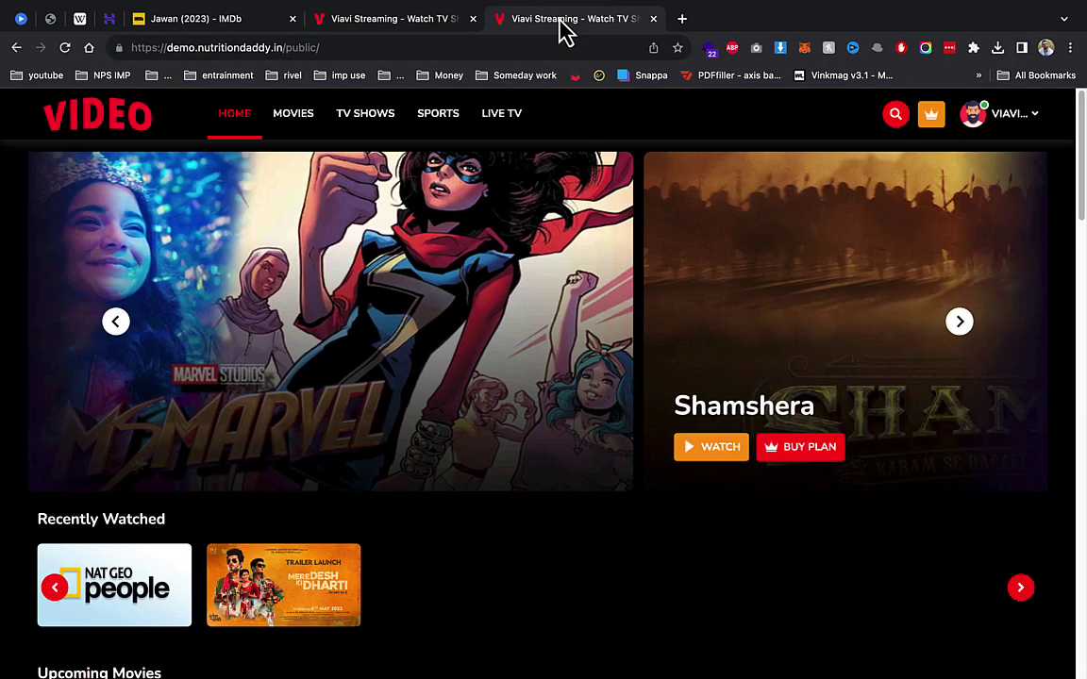
{"action": "key", "text": "ctrl+r"}
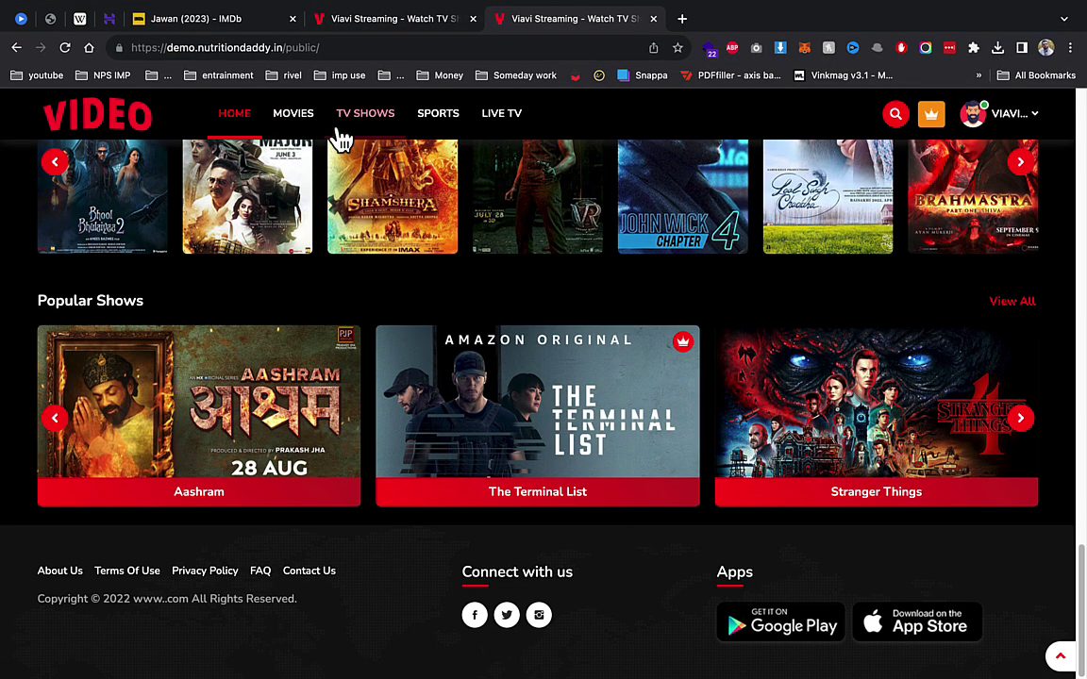
{"action": "left_click", "coordinate": [357, 23]}
{"action": "scroll", "coordinate": [90, 420], "scroll_direction": "down", "scroll_amount": 3}
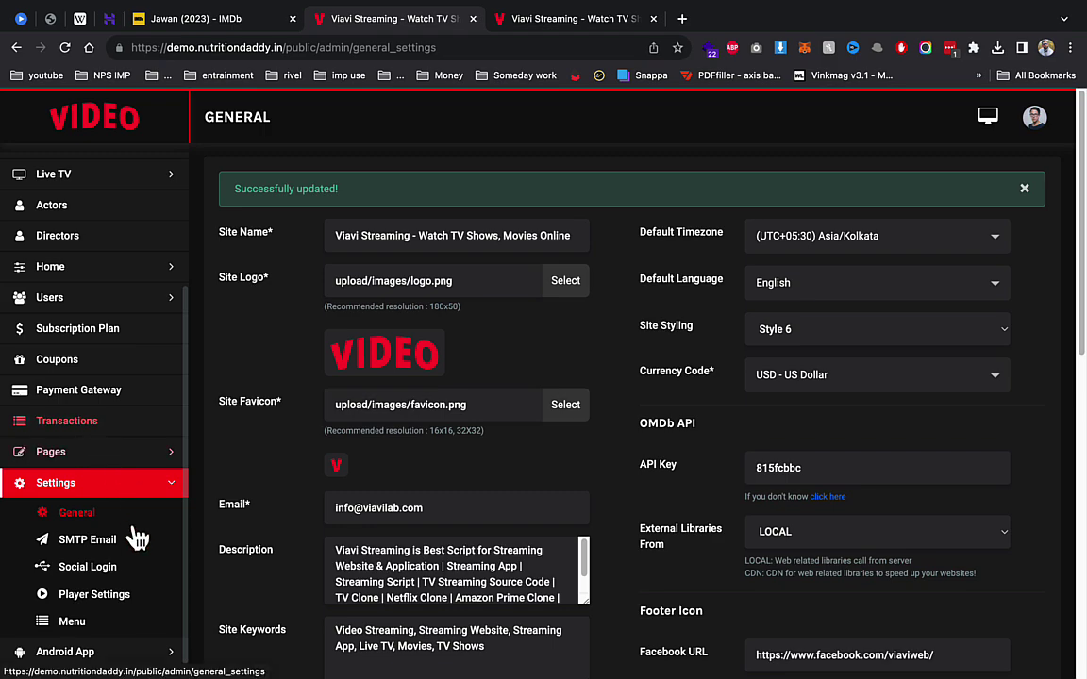
{"action": "left_click", "coordinate": [120, 573]}
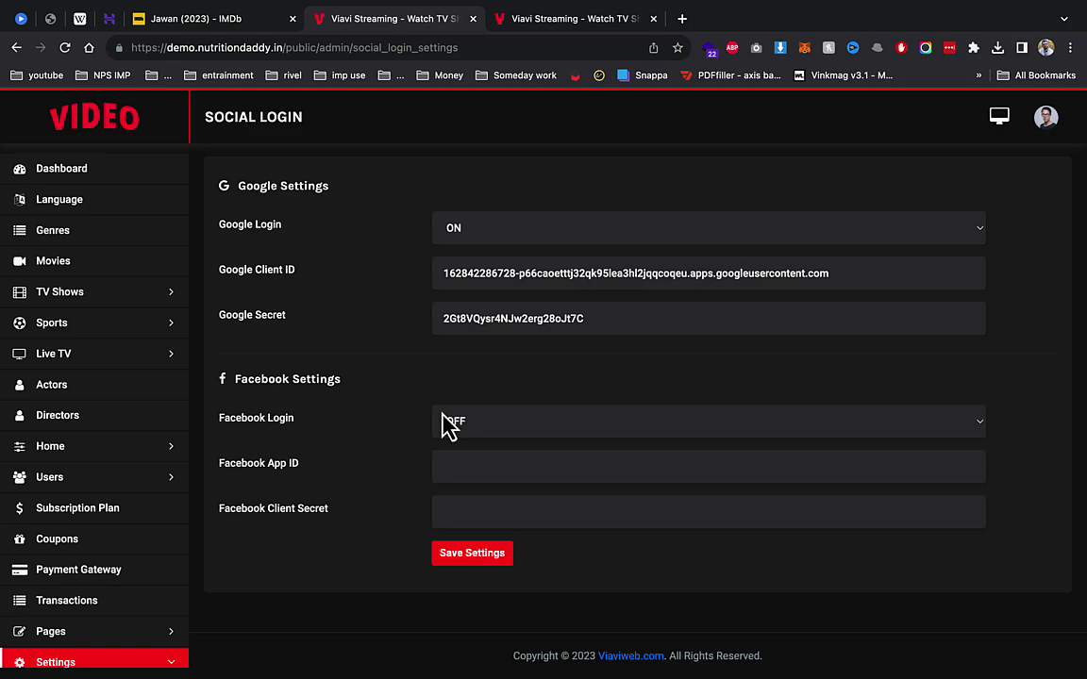
Step: In Player Settings, keep Style 1, turn Ads ON, save, and select the Ad URL
{"action": "scroll", "coordinate": [116, 524], "scroll_direction": "down", "scroll_amount": 3}
{"action": "left_click", "coordinate": [107, 598]}
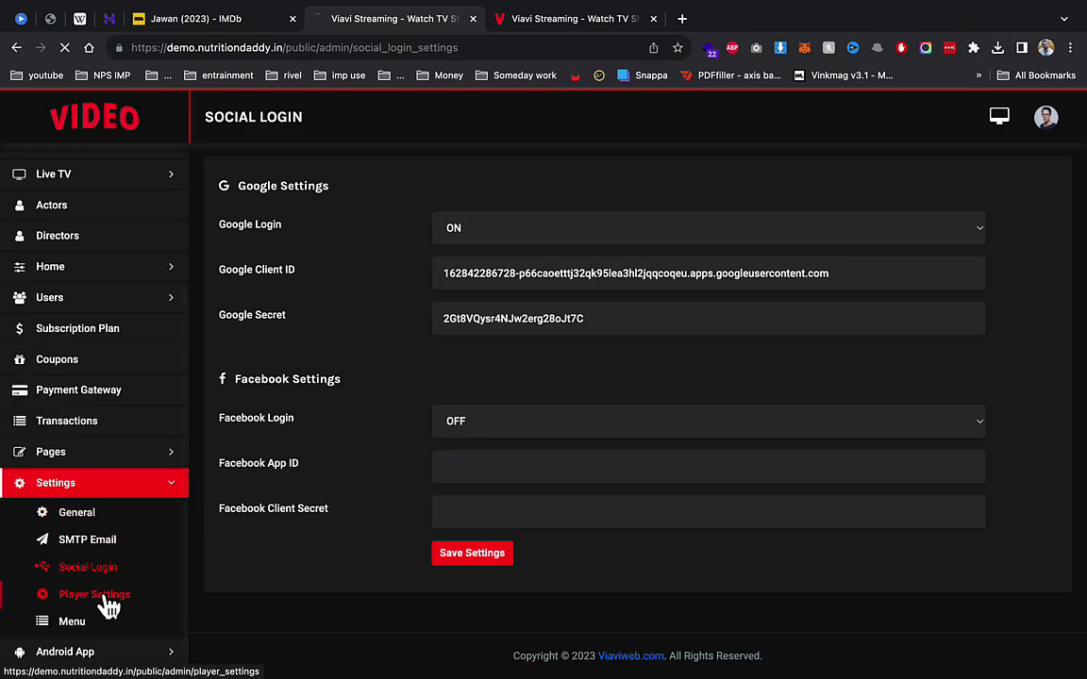
{"action": "left_click", "coordinate": [460, 247]}
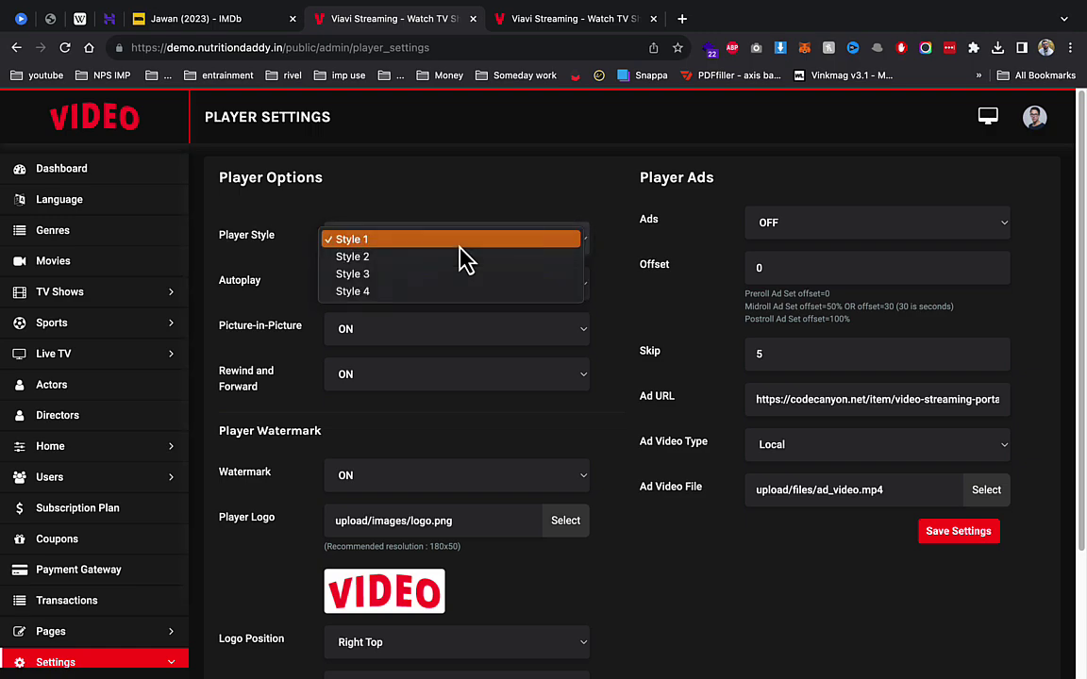
{"action": "left_click", "coordinate": [682, 313]}
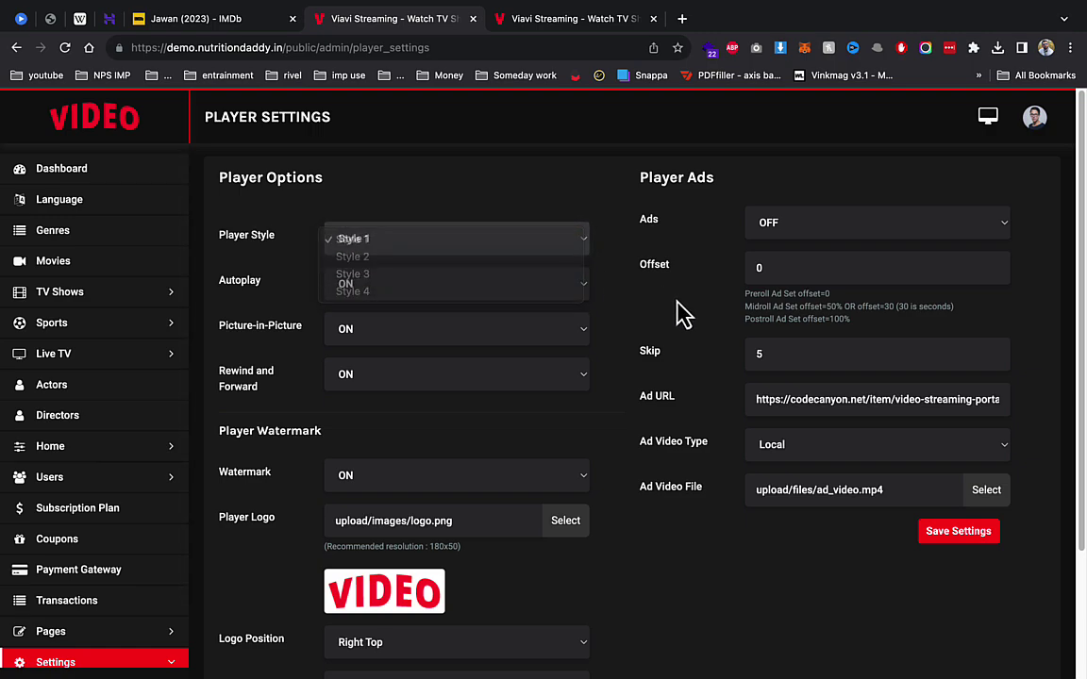
{"action": "left_click", "coordinate": [791, 231]}
{"action": "left_click", "coordinate": [767, 205]}
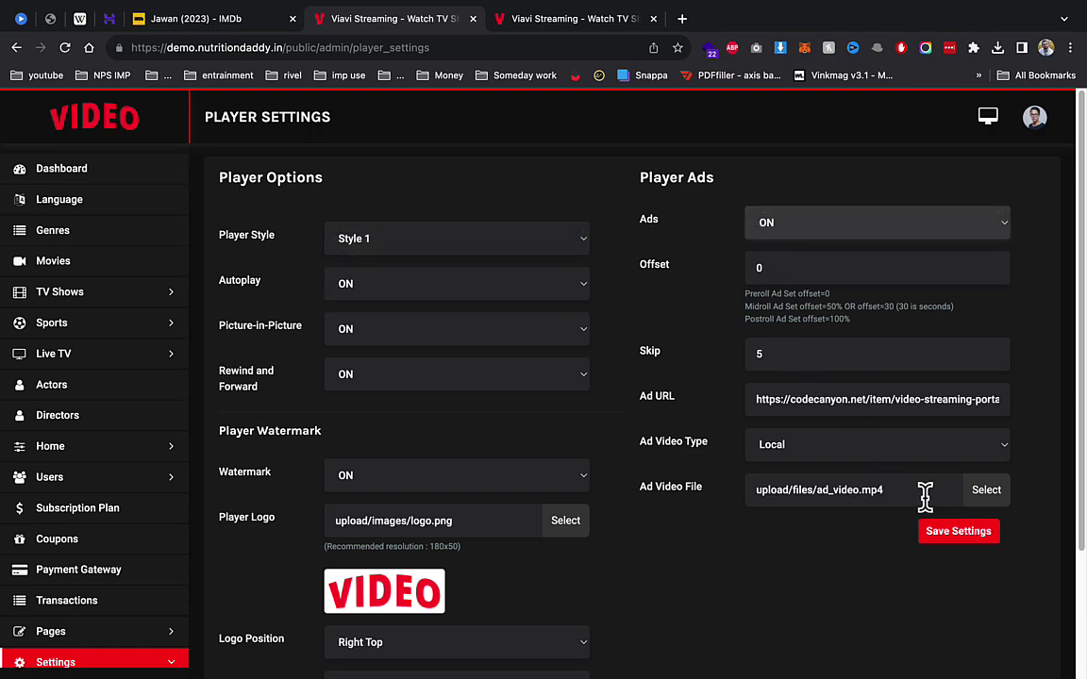
{"action": "left_click", "coordinate": [942, 535]}
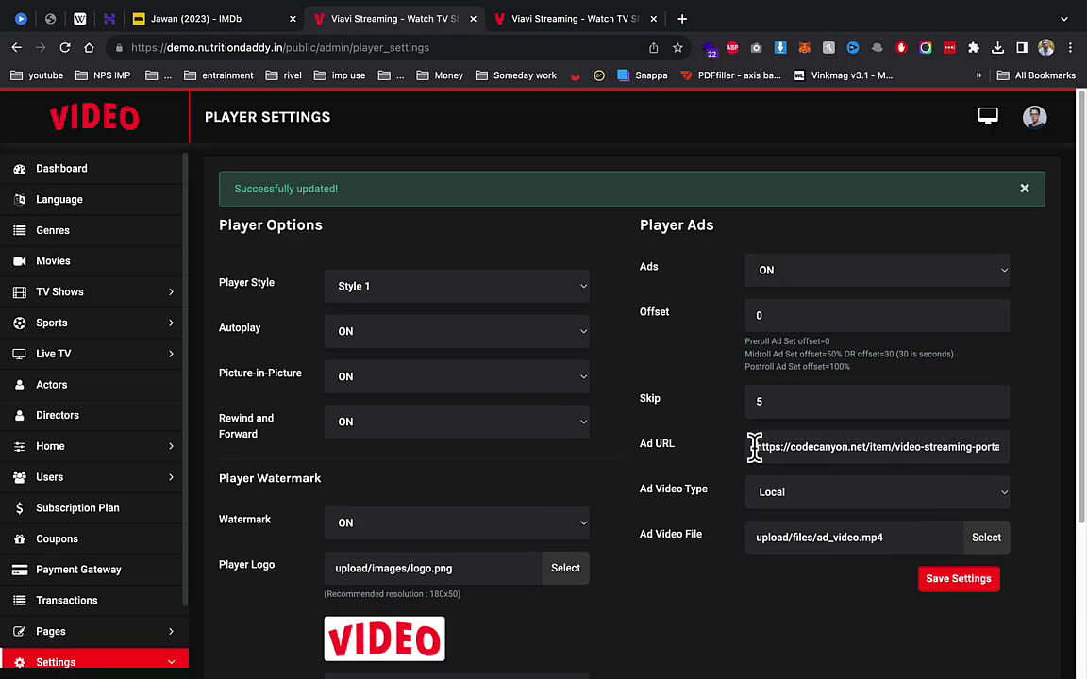
{"action": "left_click_drag", "start_coordinate": [756, 449], "coordinate": [1083, 472]}
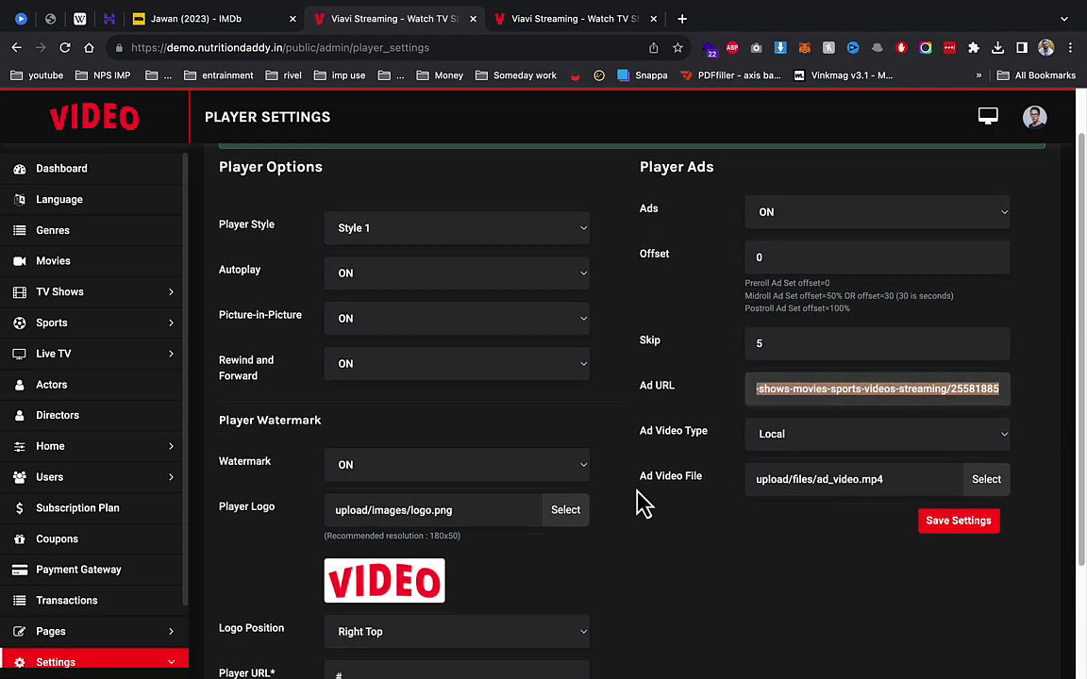
Step: Peek at the Android App sidebar section, then return to the admin Dashboard
{"action": "scroll", "coordinate": [420, 485], "scroll_direction": "down", "scroll_amount": 3}
{"action": "scroll", "coordinate": [83, 510], "scroll_direction": "down", "scroll_amount": 4}
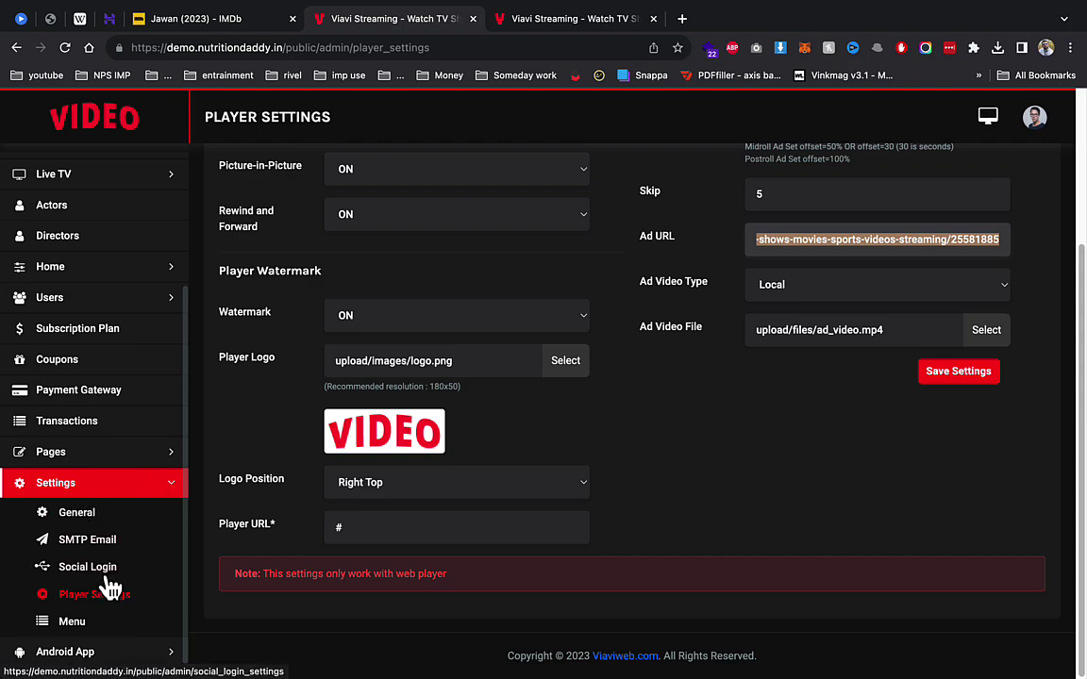
{"action": "left_click", "coordinate": [56, 651]}
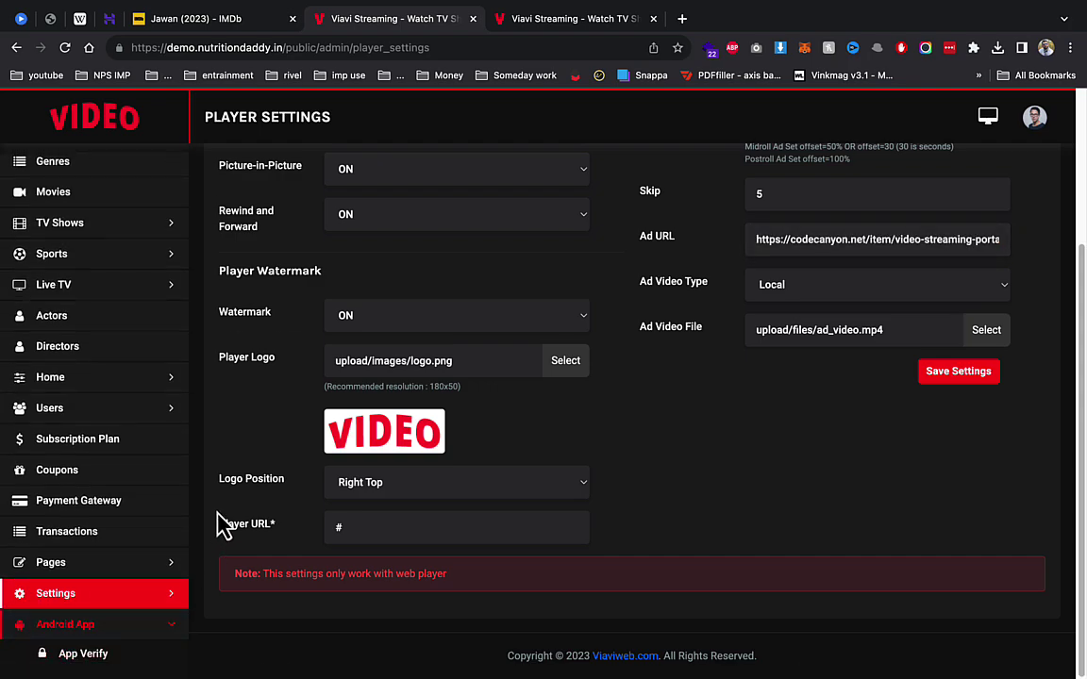
{"action": "left_click", "coordinate": [57, 631]}
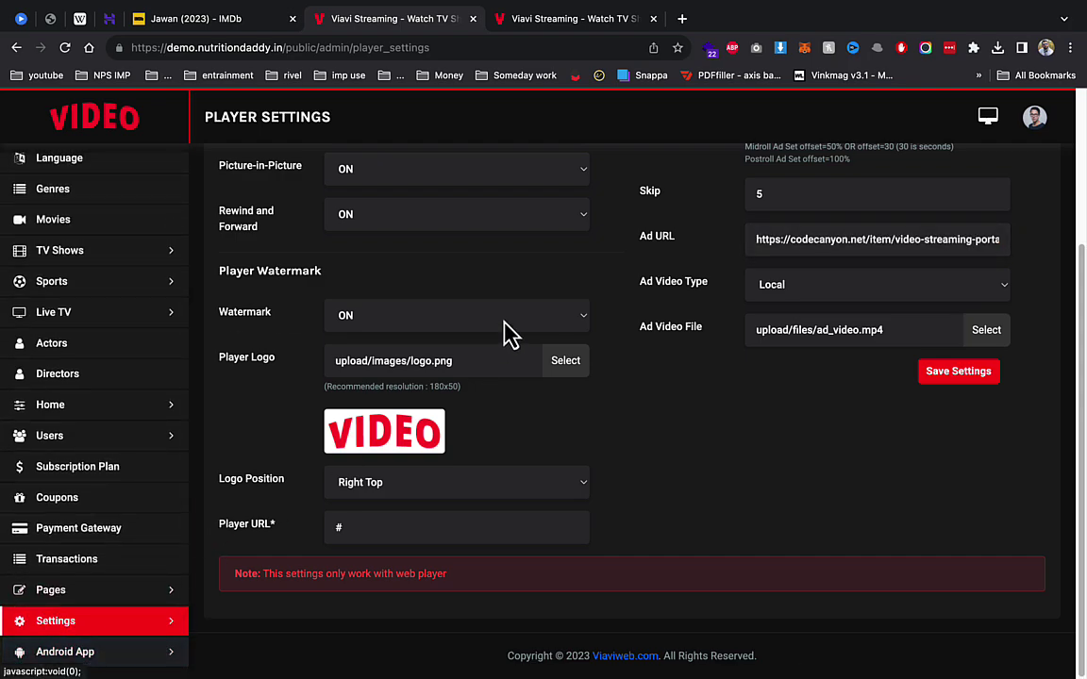
{"action": "left_click", "coordinate": [104, 133]}
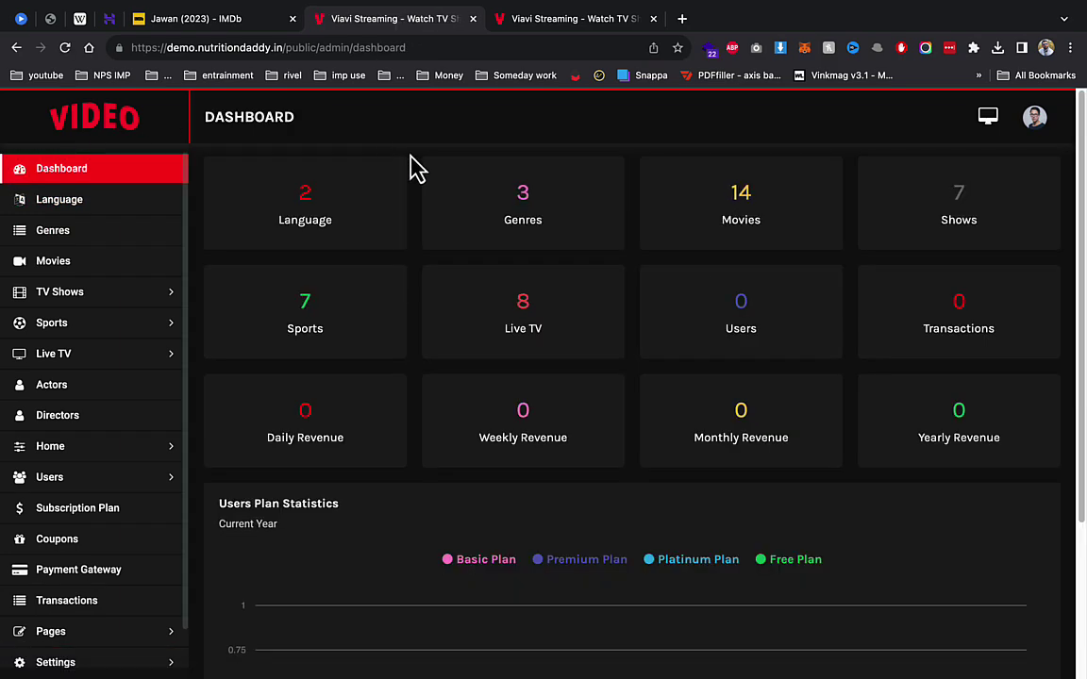